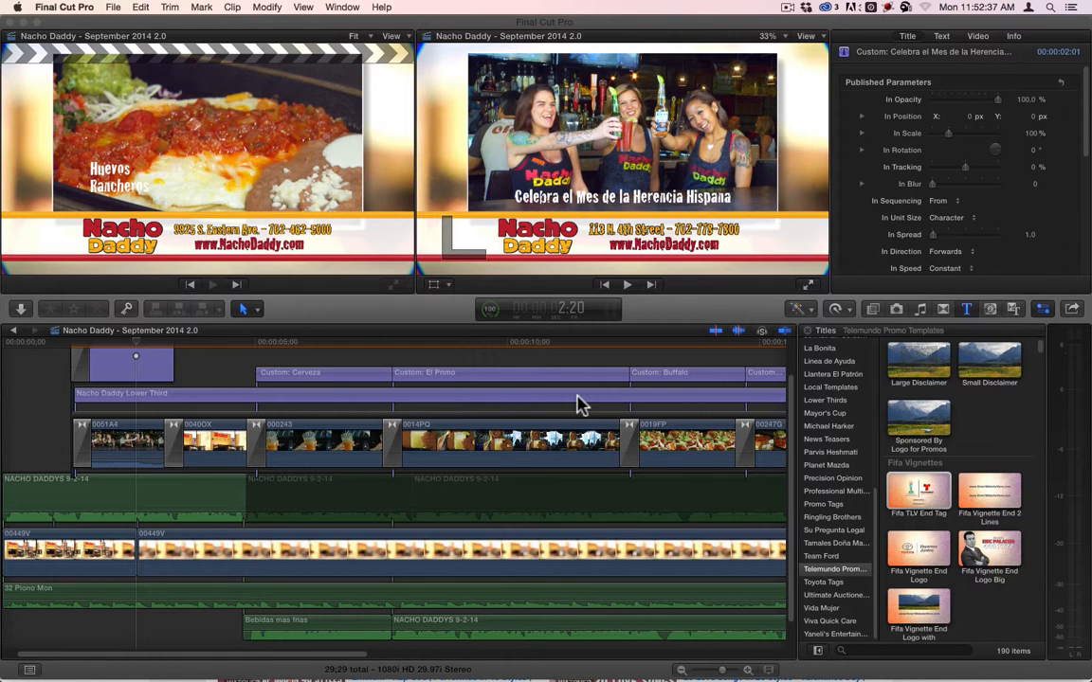
Launch Numbers from Launchpad and dismiss the template chooser.
mouse_move(246, 663)
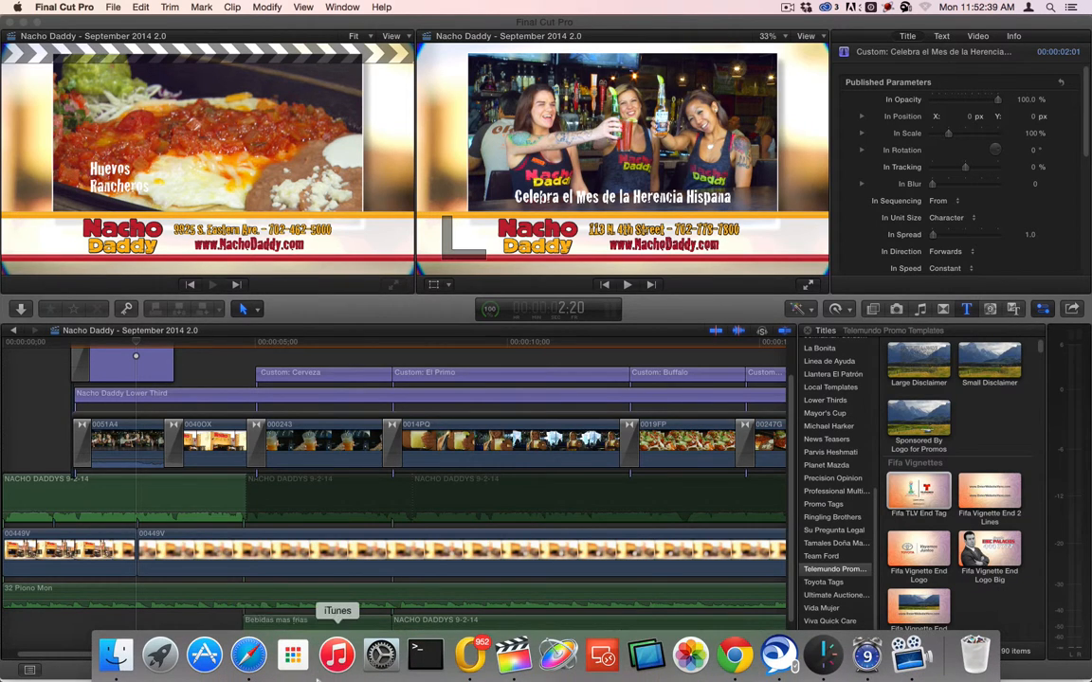
left_click(154, 657)
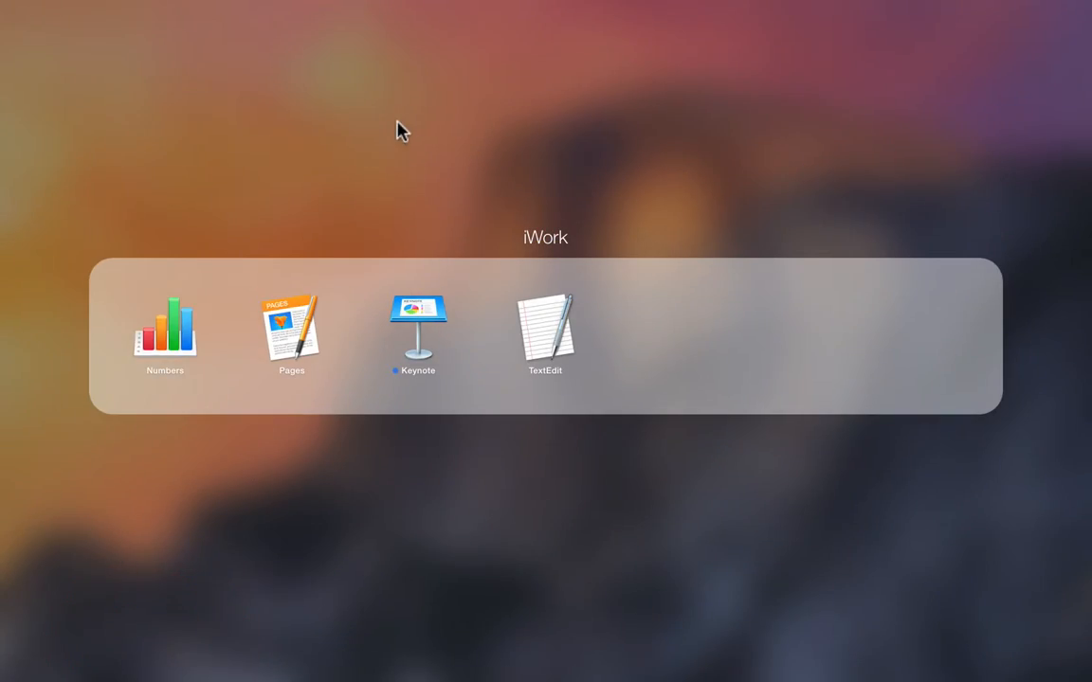
left_click(154, 334)
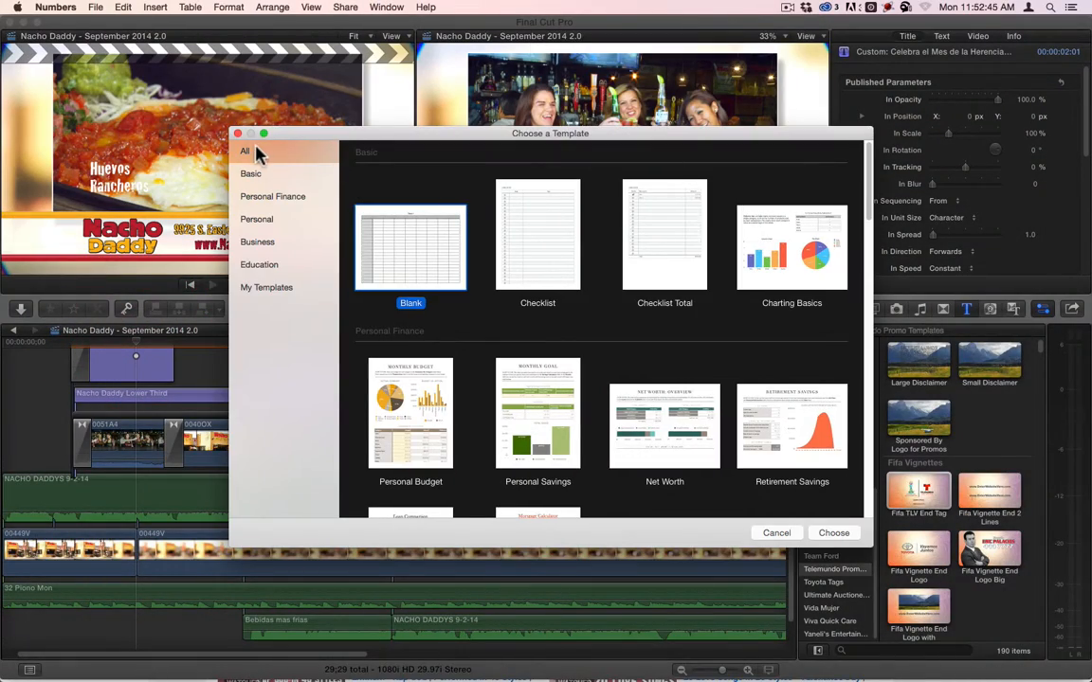
left_click(239, 134)
Open the recent spreadsheet 'Archive Disc List — TLVShare Backup'.
left_click(228, 8)
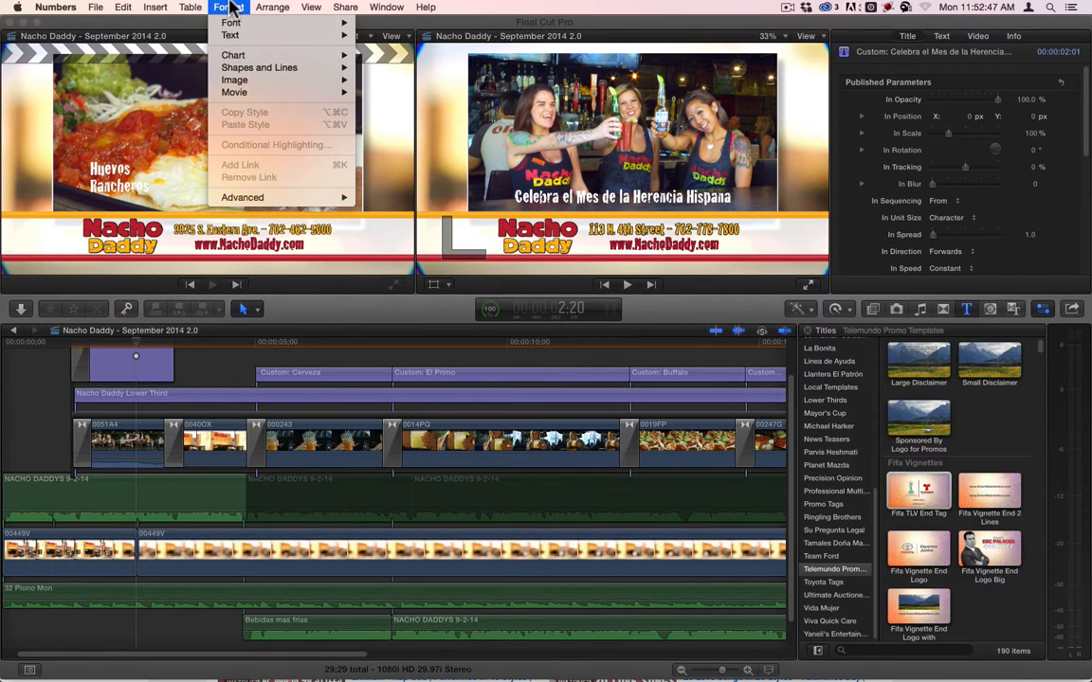
mouse_move(190, 49)
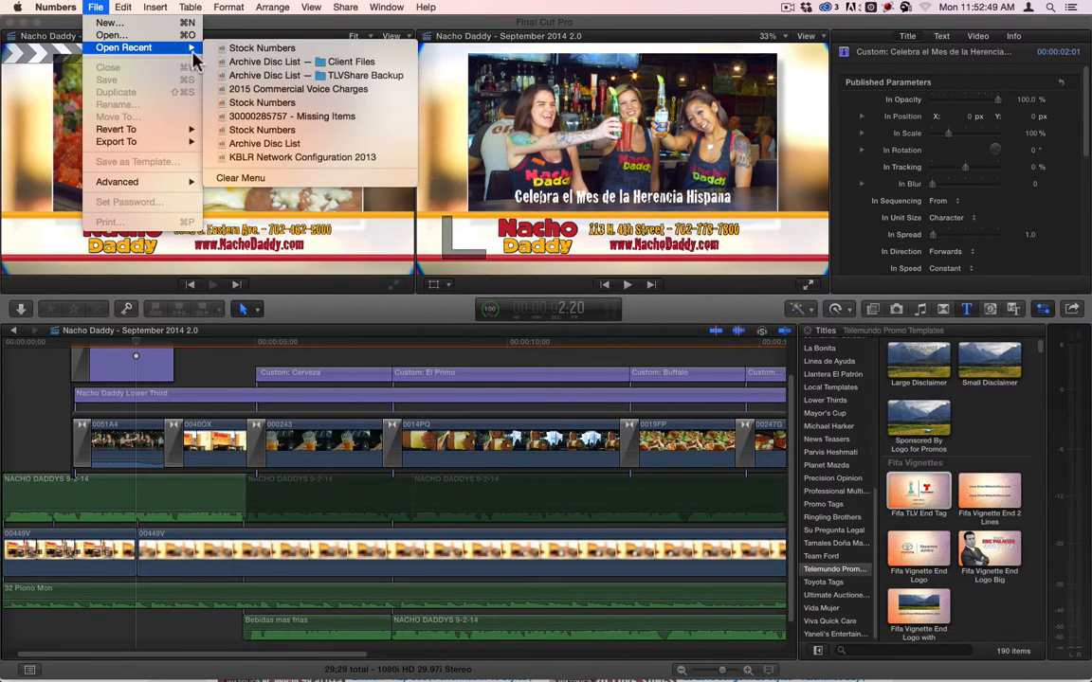
left_click(248, 76)
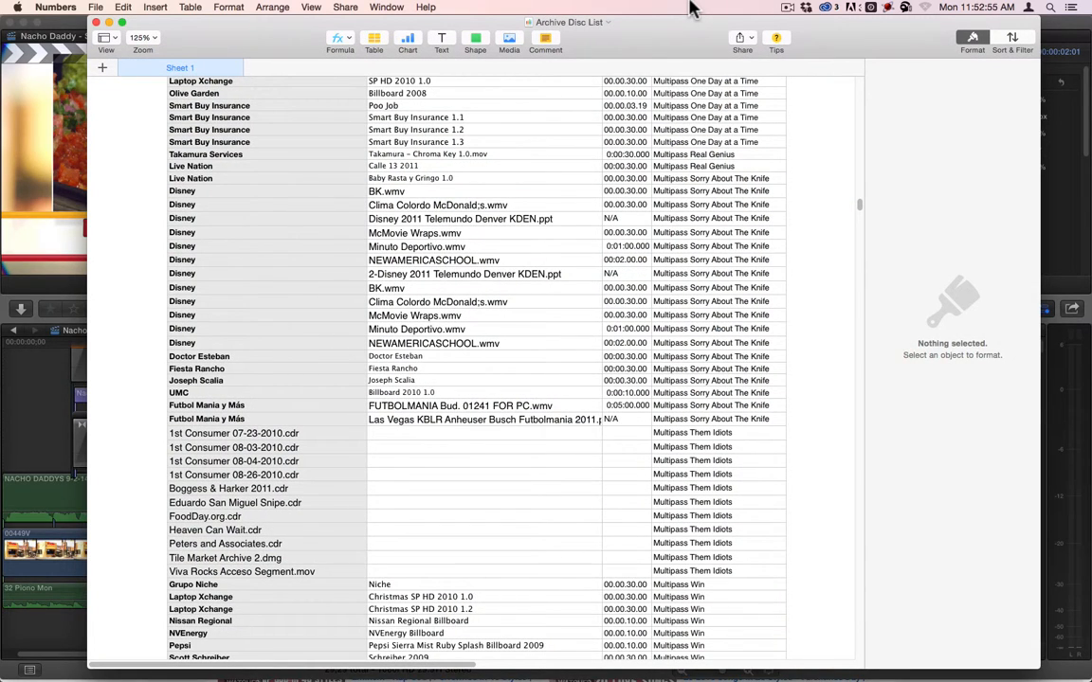
Scroll through the Archive Disc List and back to the top, then minimize the Numbers window.
left_click_drag(858, 207, 864, 266)
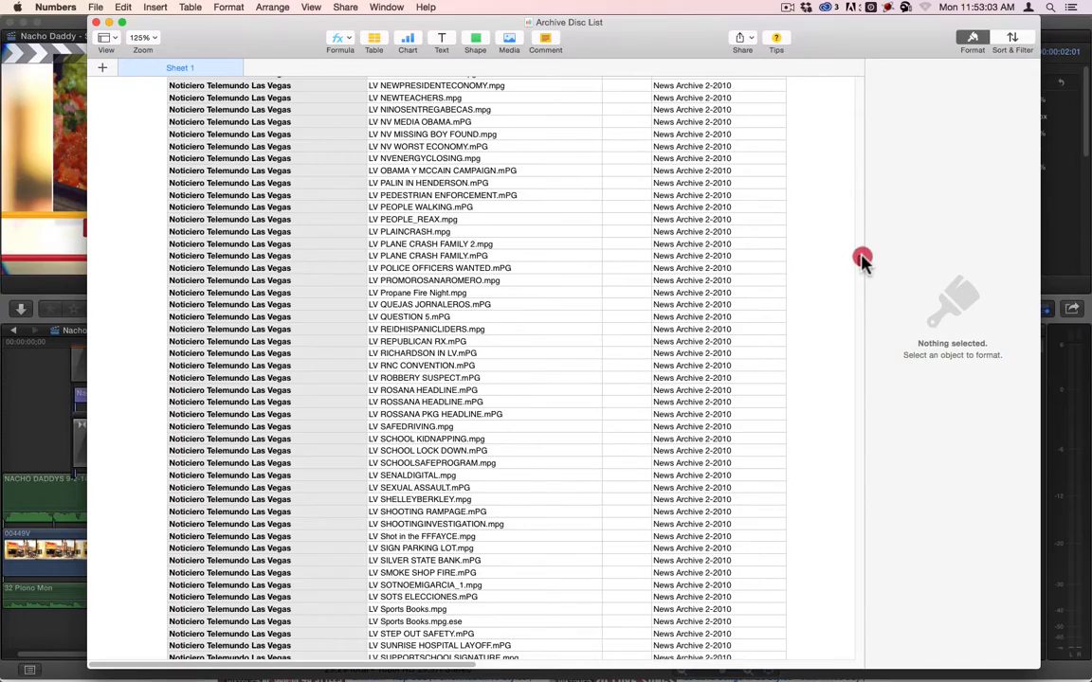
left_click_drag(861, 261, 890, 68)
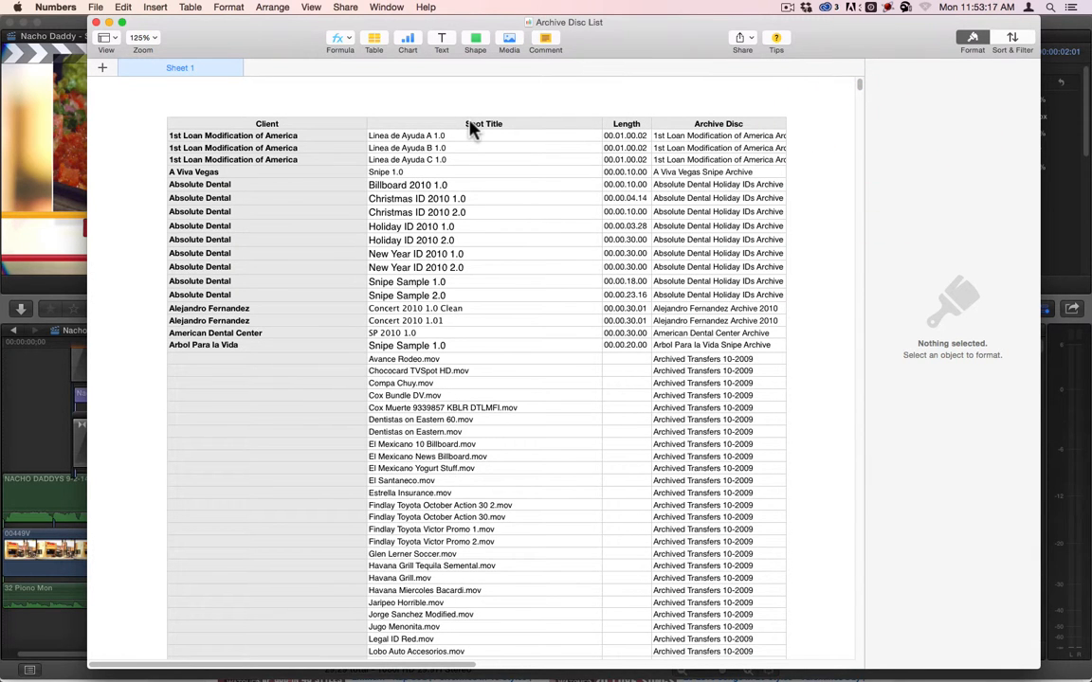
double_click(672, 34)
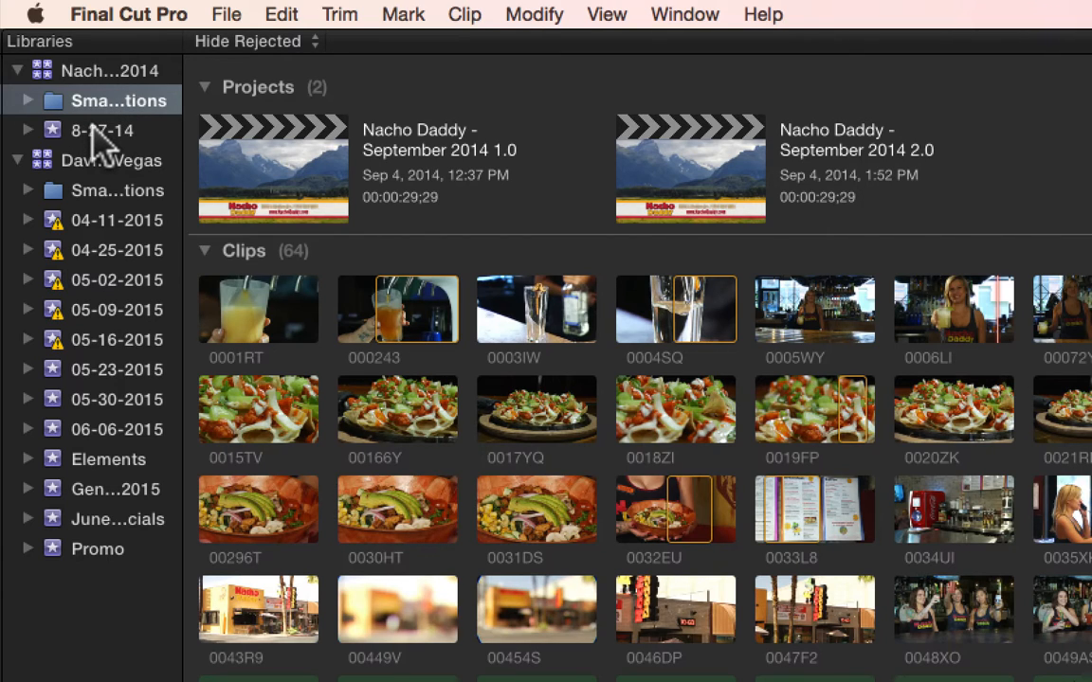
Review the Nacho Daddy 2014 library's 8-27-14 event and project, then select the Toyota dealership library.
key("Up")
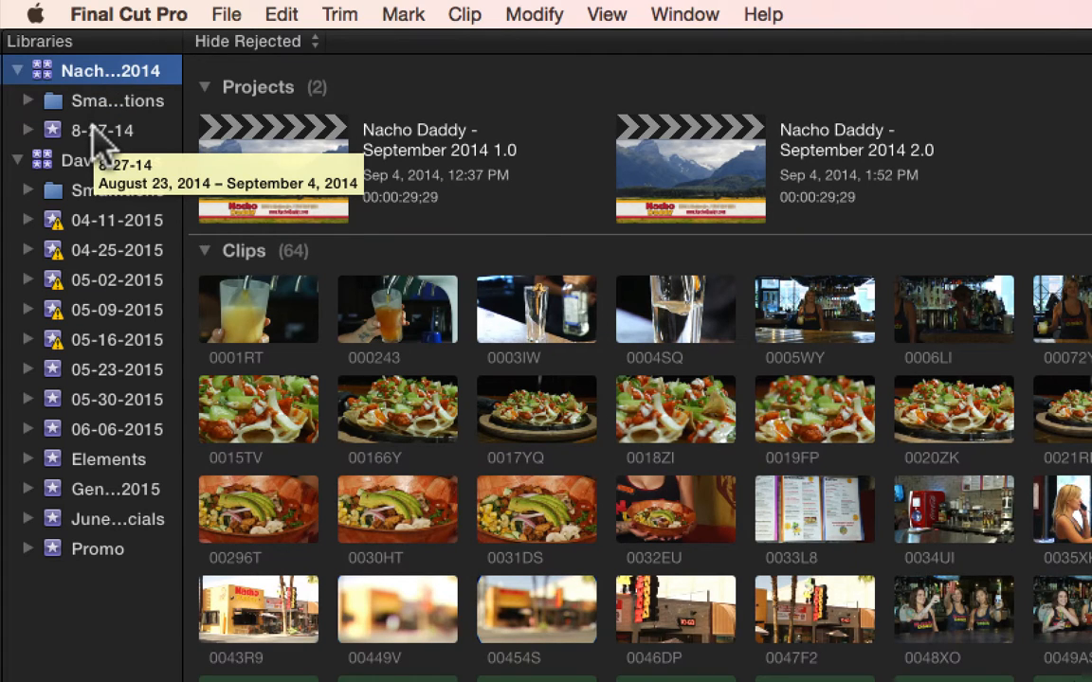
left_click(95, 132)
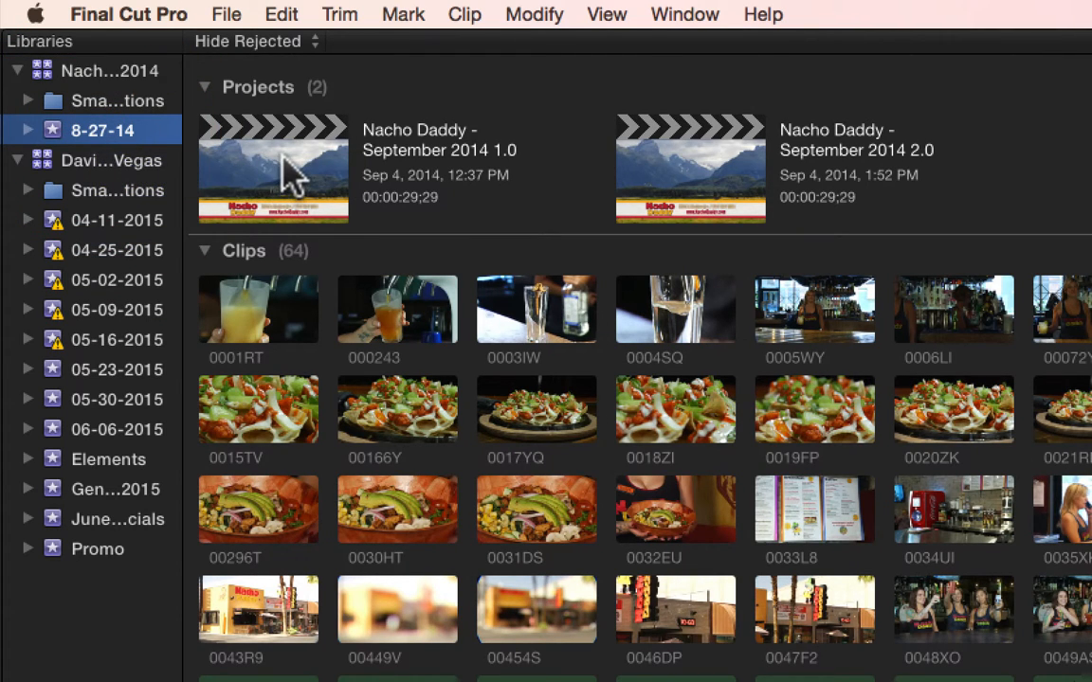
left_click(285, 171)
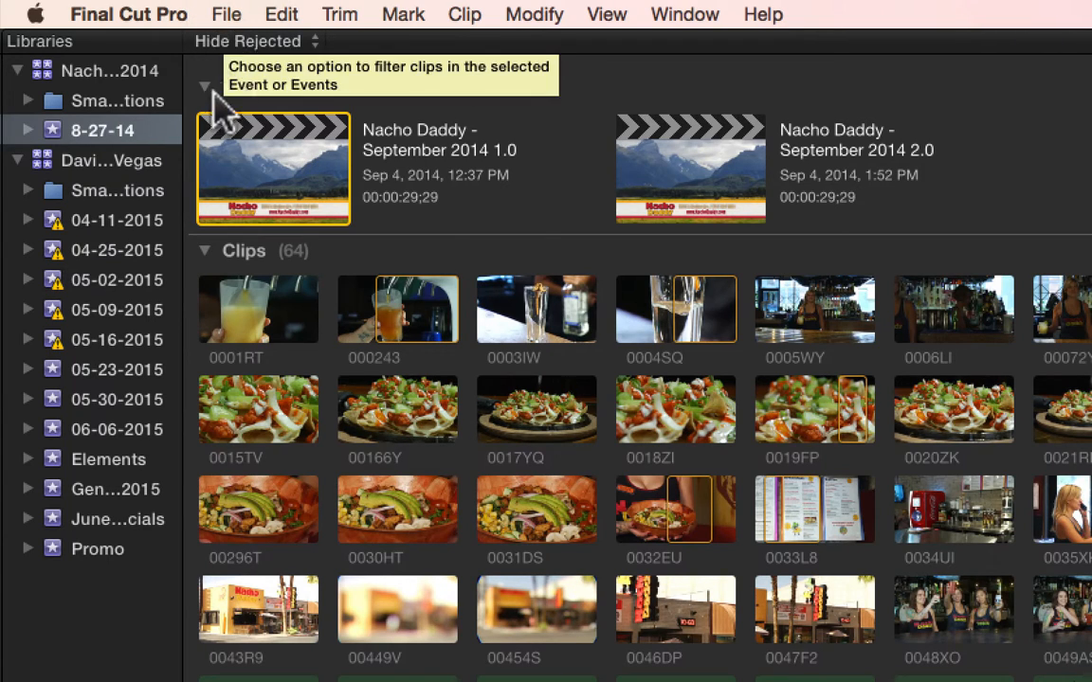
left_click(95, 163)
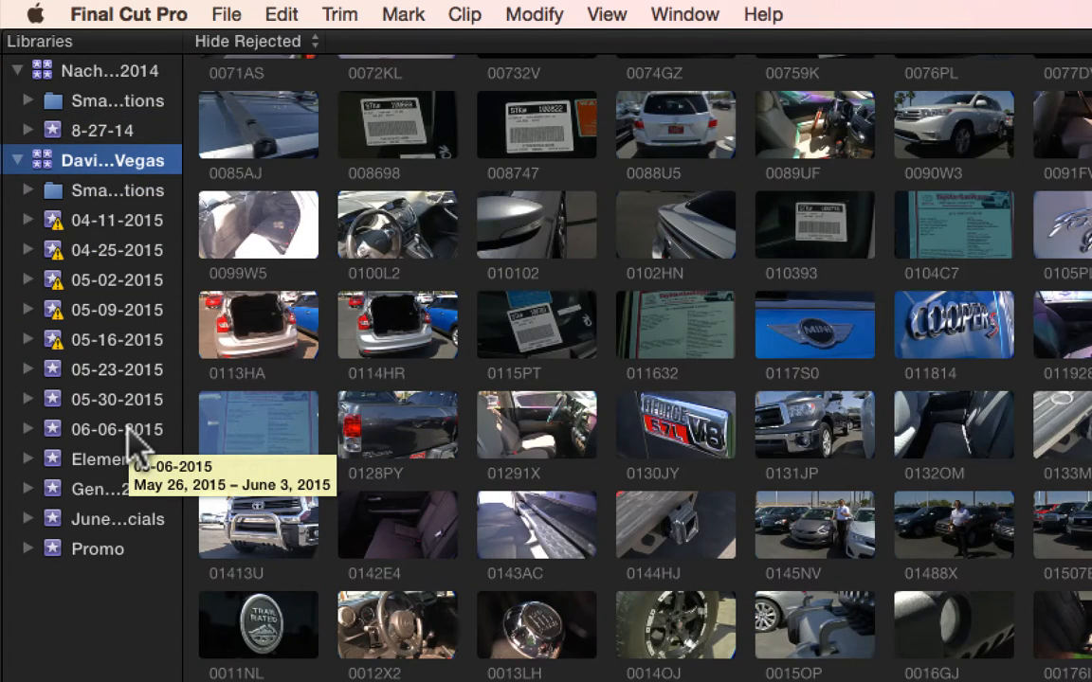
Show the 06-06-2015 event's 187 clips and bring up the Open Library list with Command-O.
left_click(131, 429)
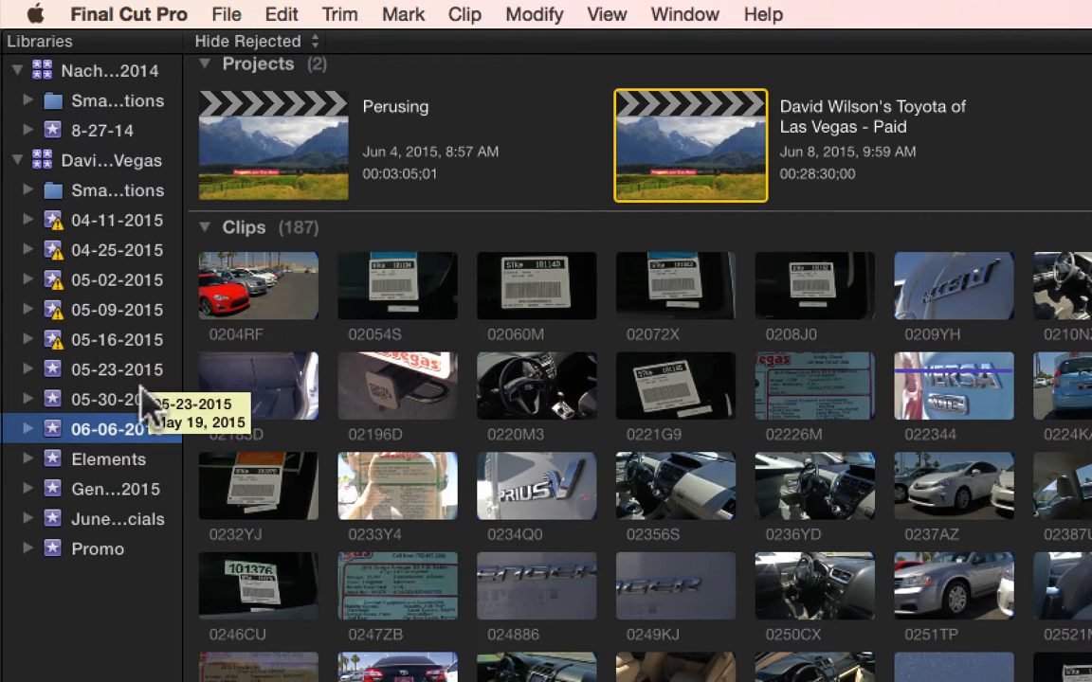
left_click(223, 357)
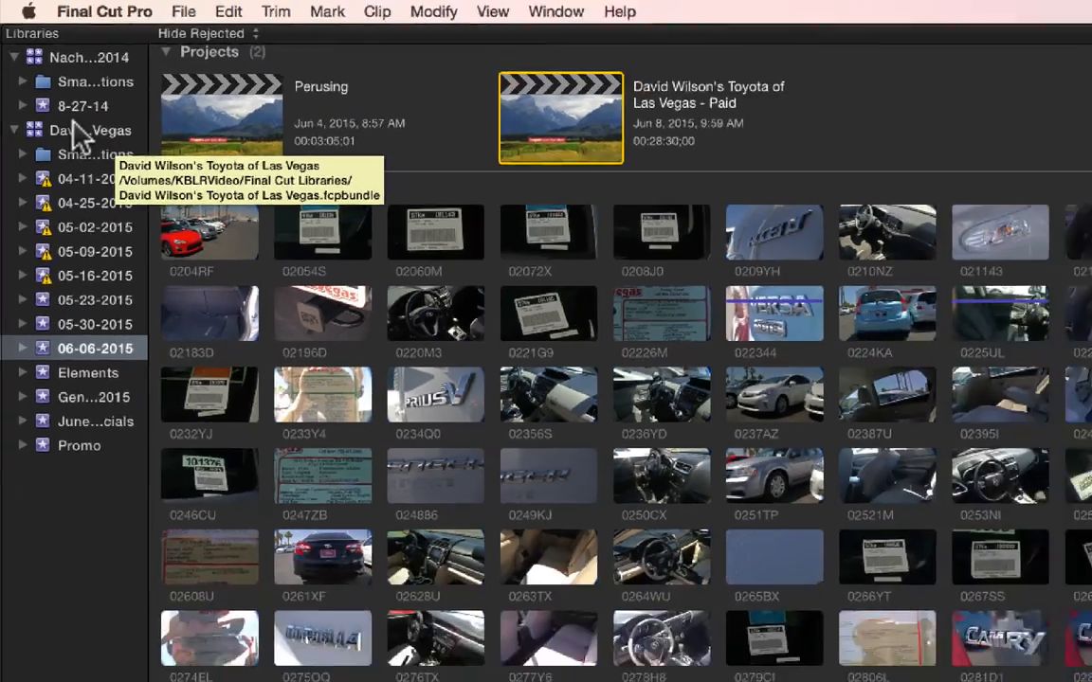
key("super+o")
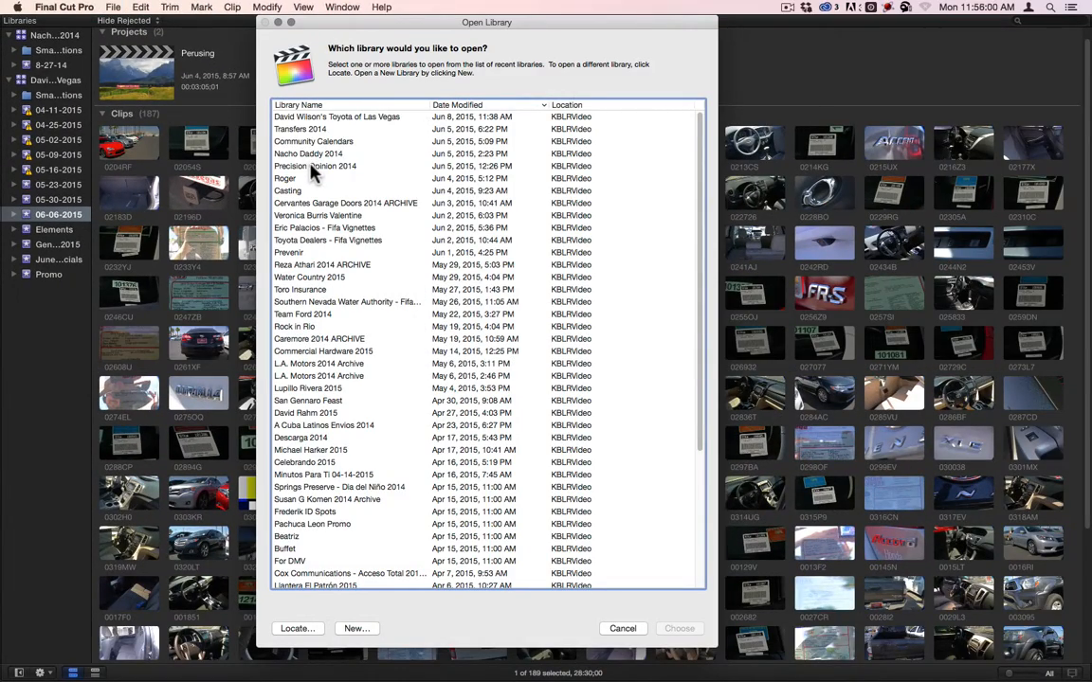
Open the testimonials library from the recent list and select its Testimonials 2014 1.0 project.
double_click(333, 203)
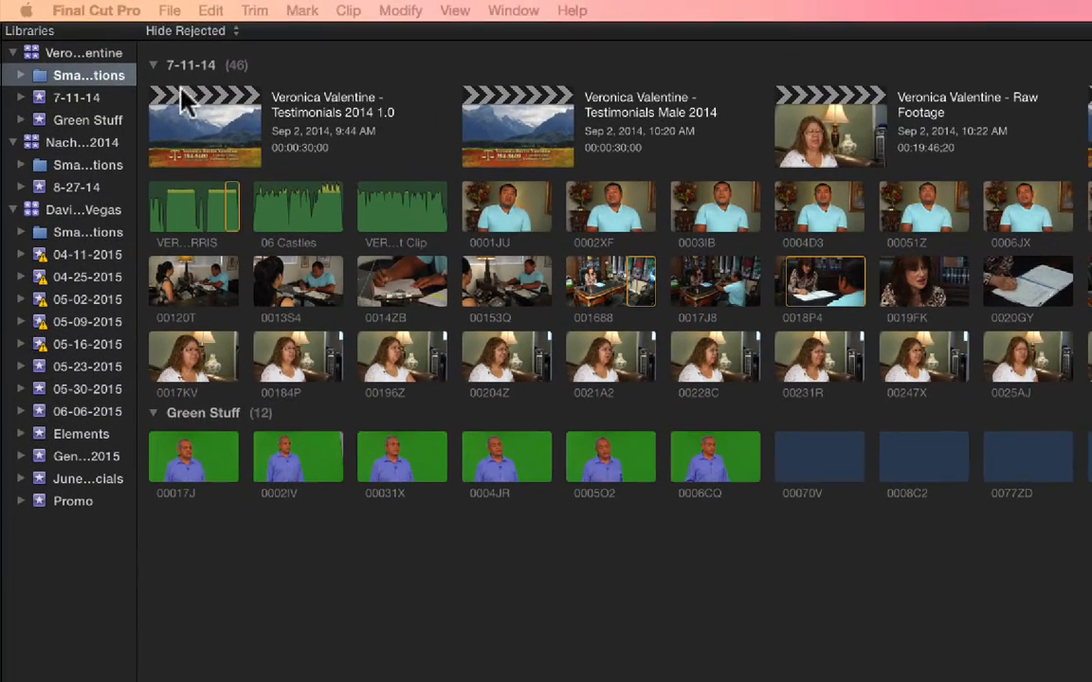
left_click(209, 132)
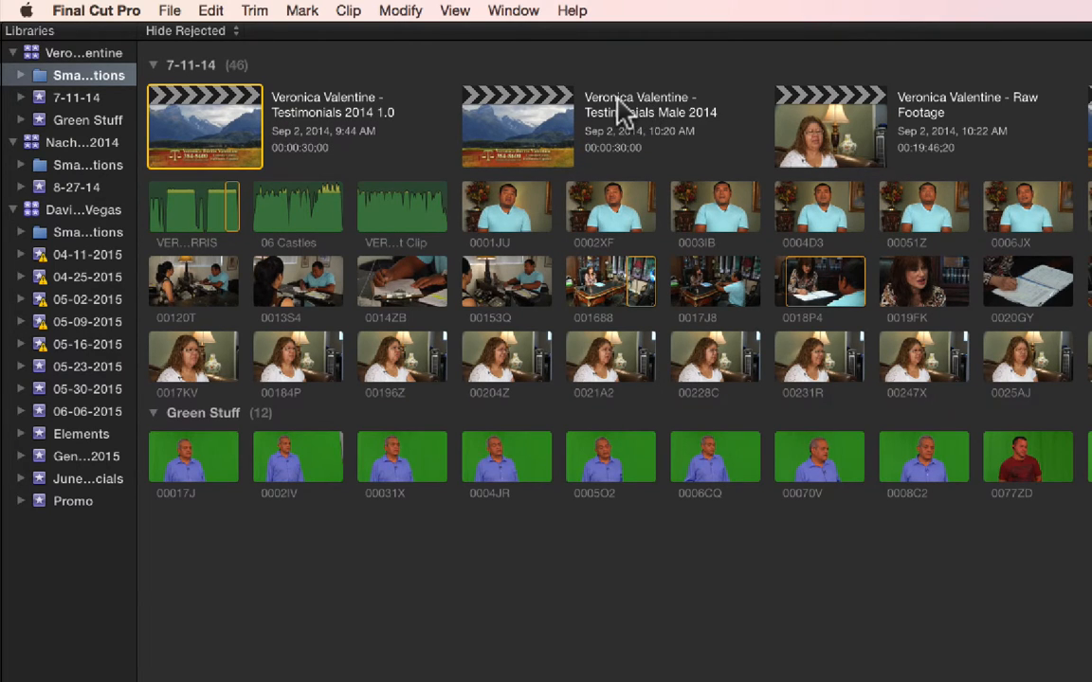
left_click(648, 103)
left_click_drag(692, 96, 690, 120)
left_click(663, 100)
left_click(495, 105)
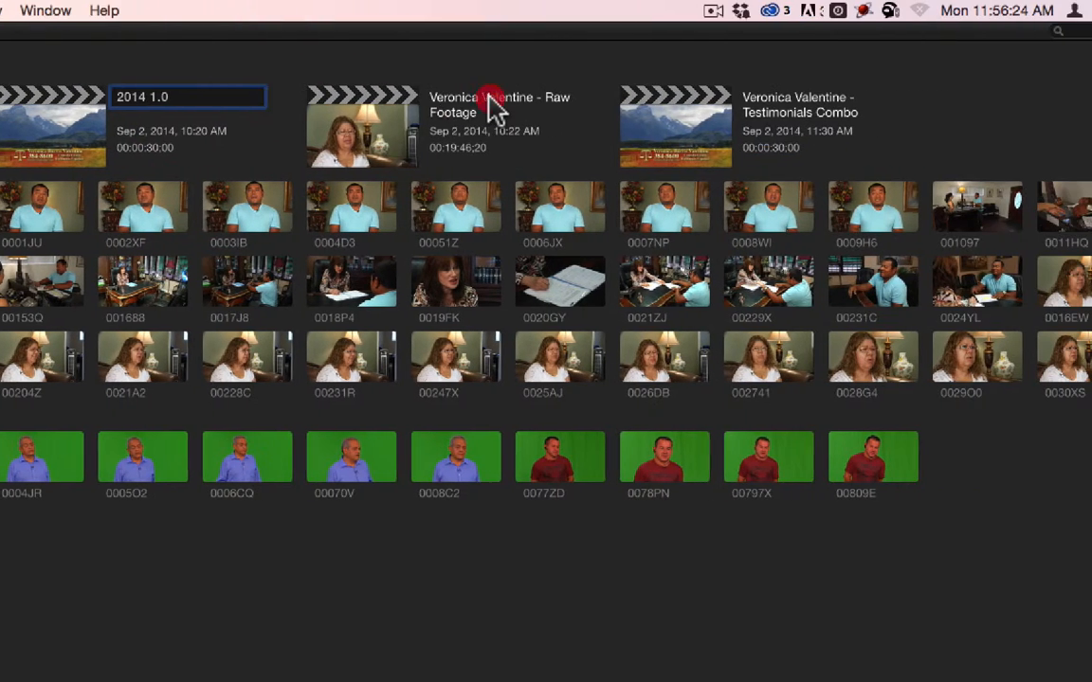
left_click_drag(536, 104, 536, 171)
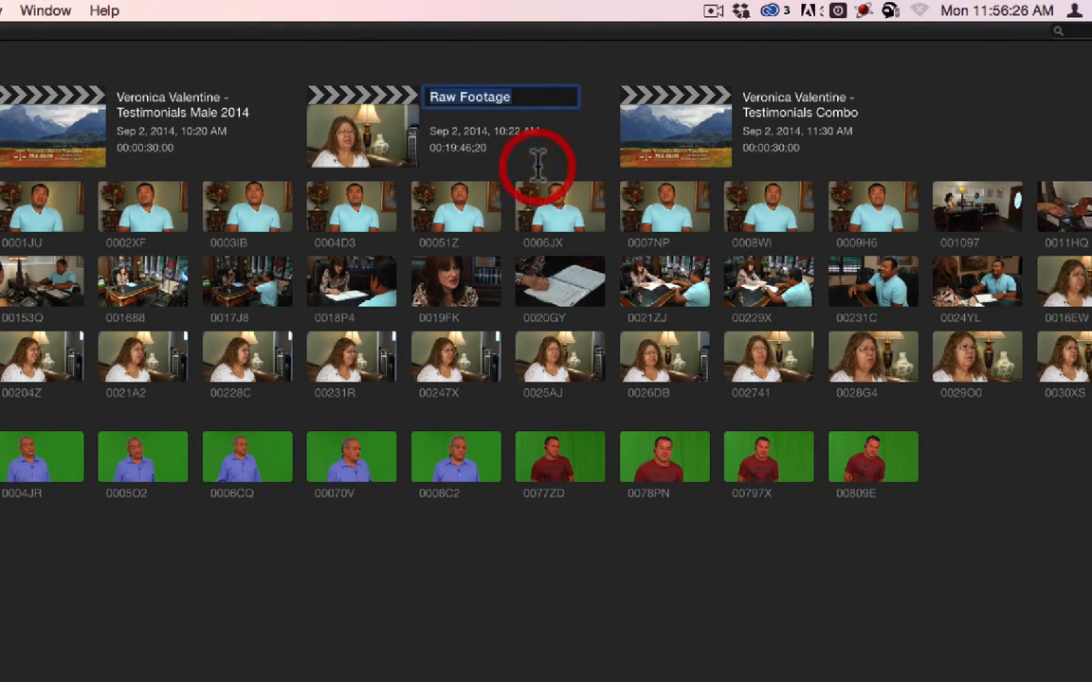
left_click(581, 93)
left_click(808, 107)
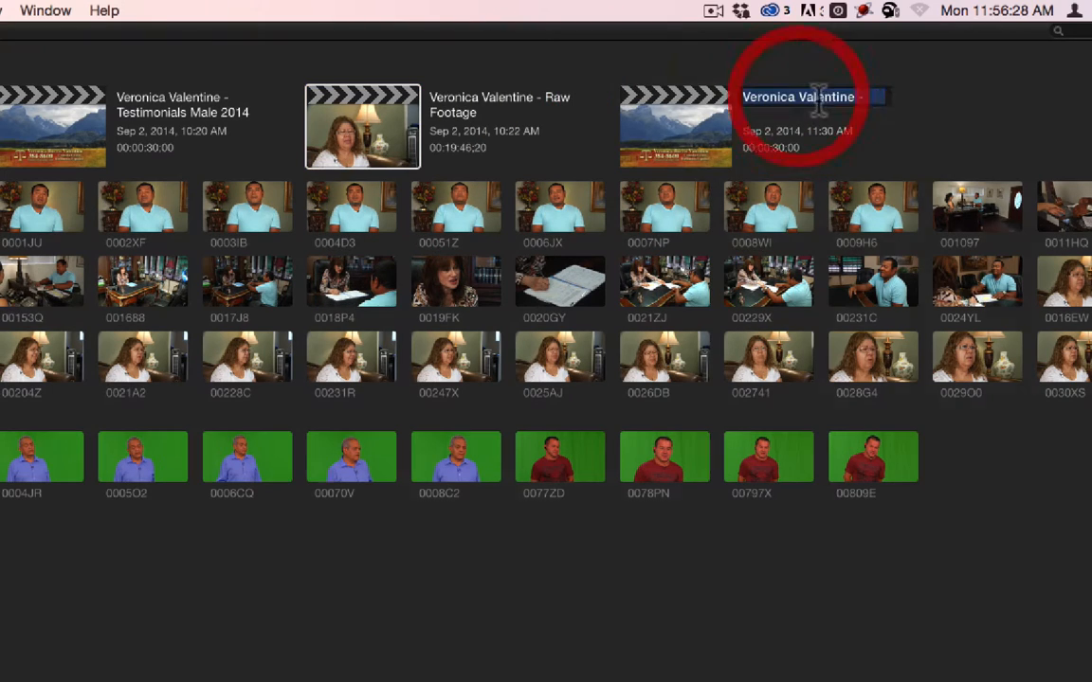
left_click(822, 96)
left_click_drag(843, 93, 873, 176)
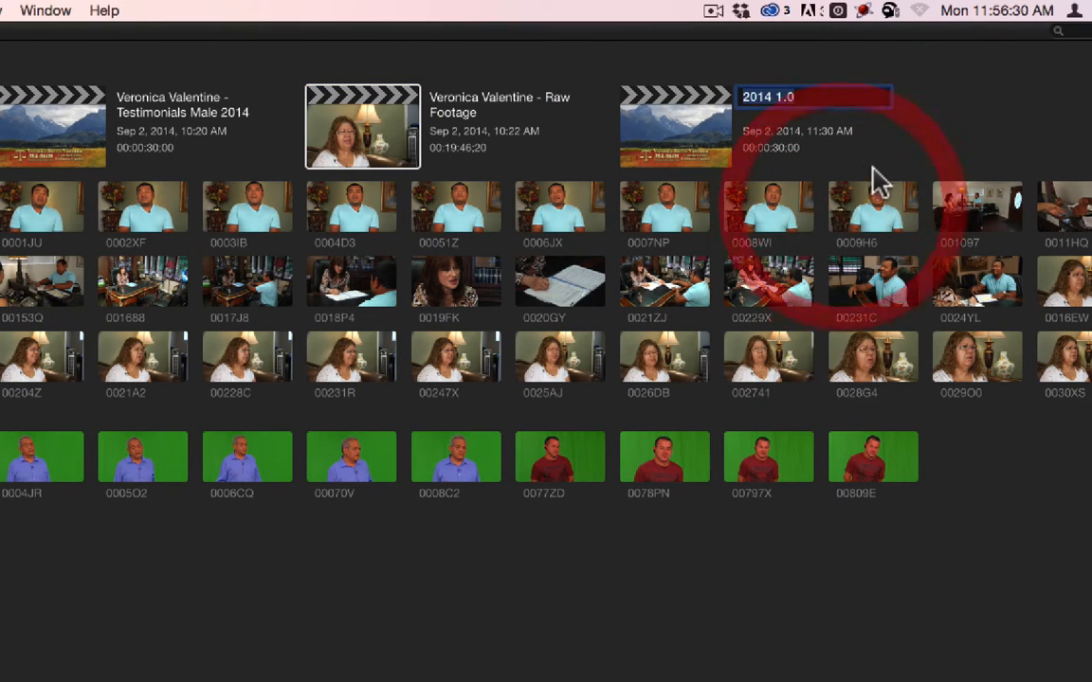
left_click(803, 90)
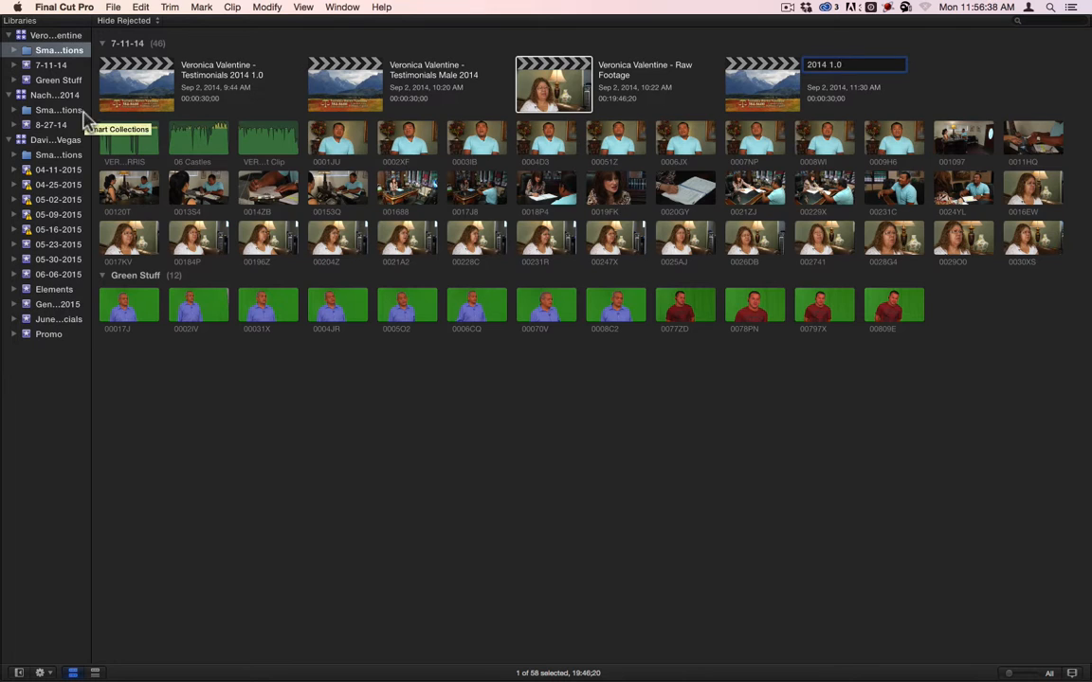
View the 12 Green Stuff clips, then all events, and restore the Archive Disc List window.
left_click(72, 81)
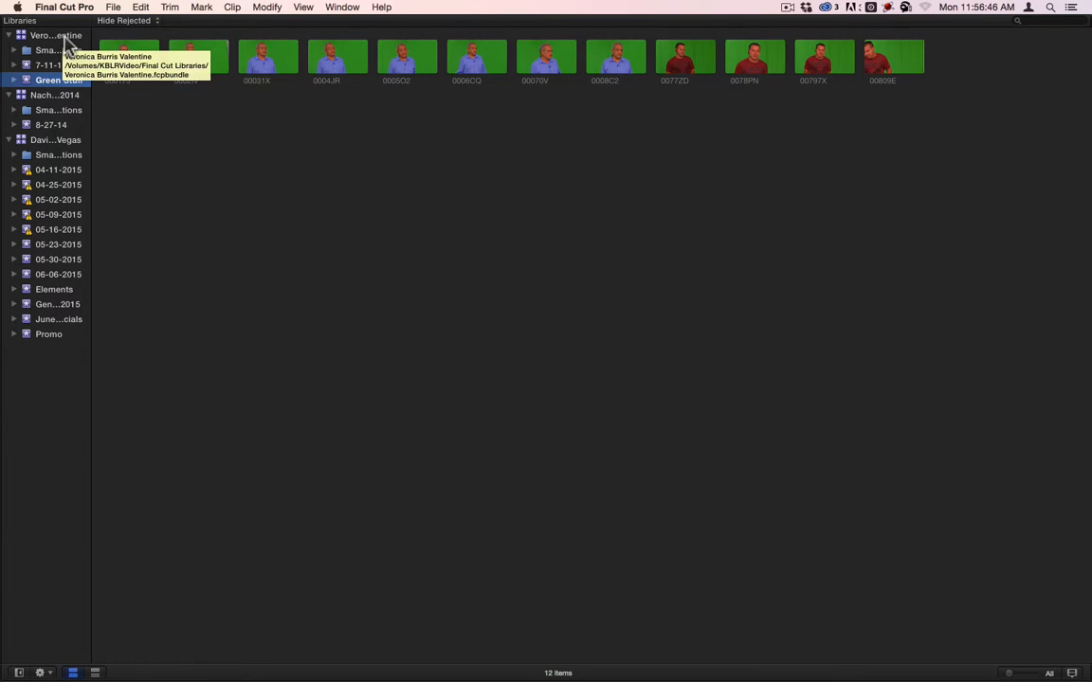
left_click(57, 35)
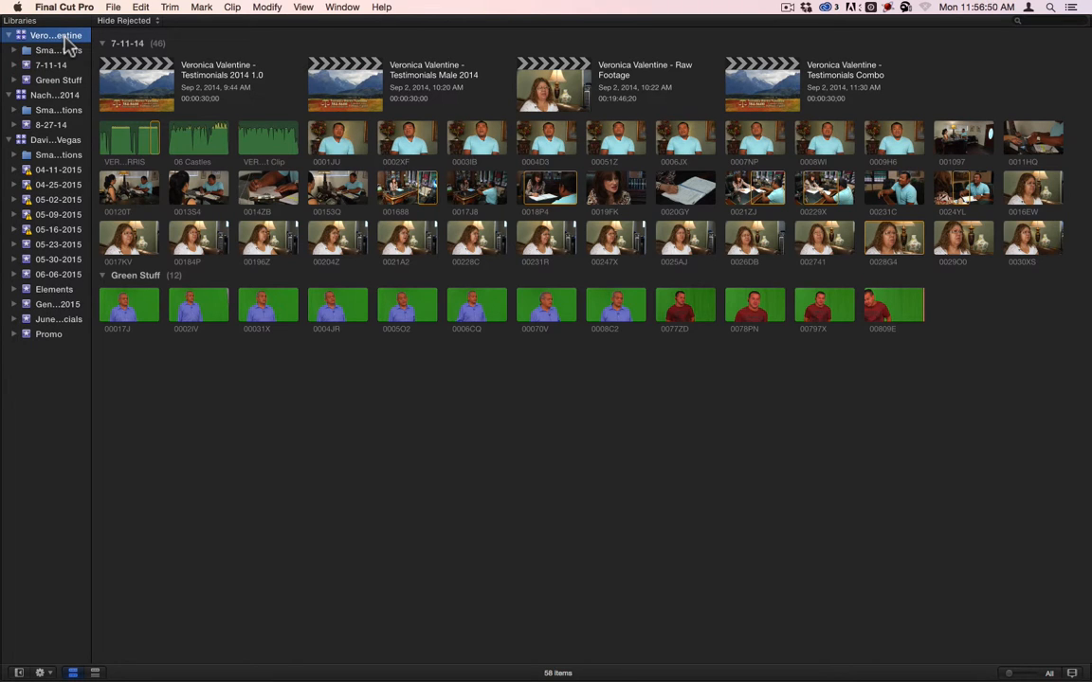
mouse_move(654, 675)
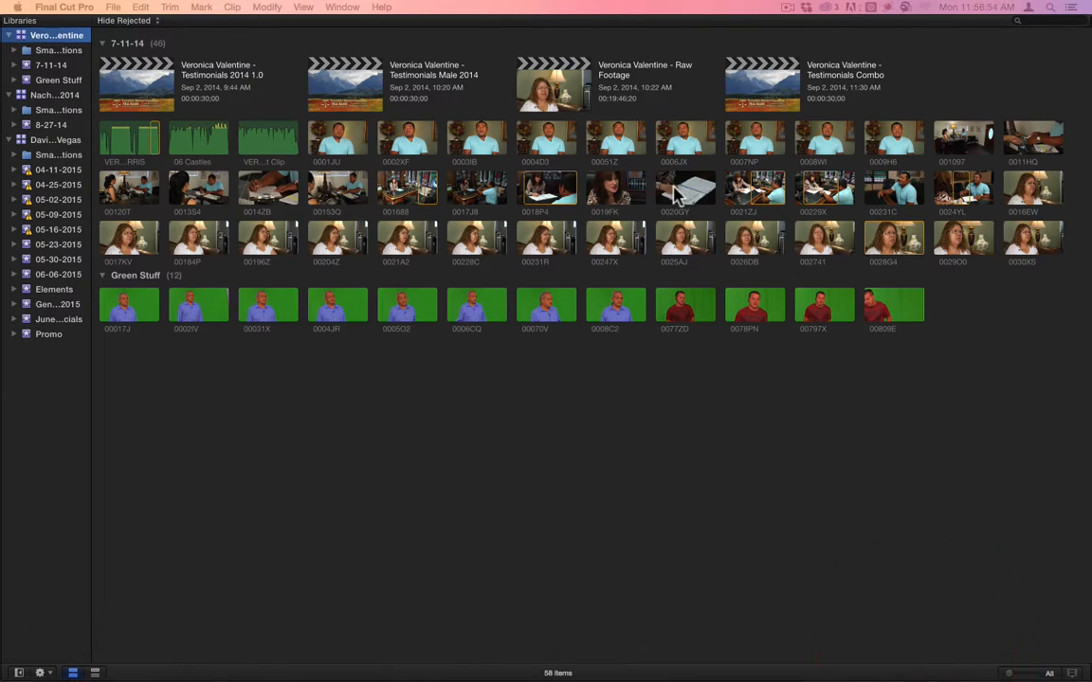
left_click_drag(332, 2, 225, 4)
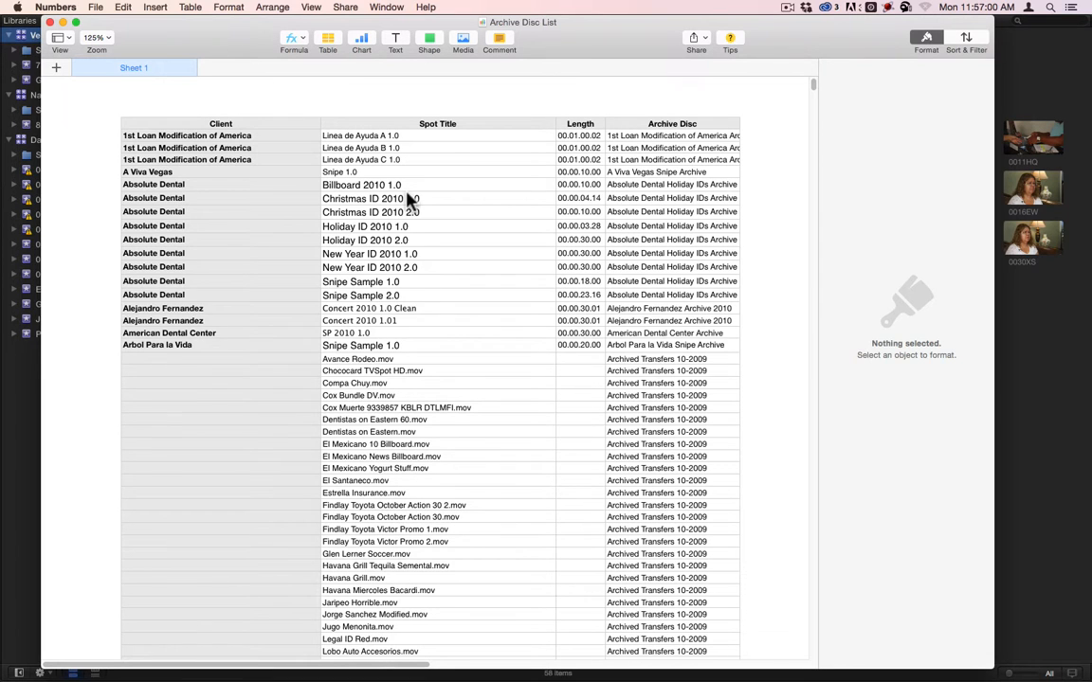
Search the Archive Disc List for veronica and step through its 4 matches.
key("ctrl+f")
type("veronica")
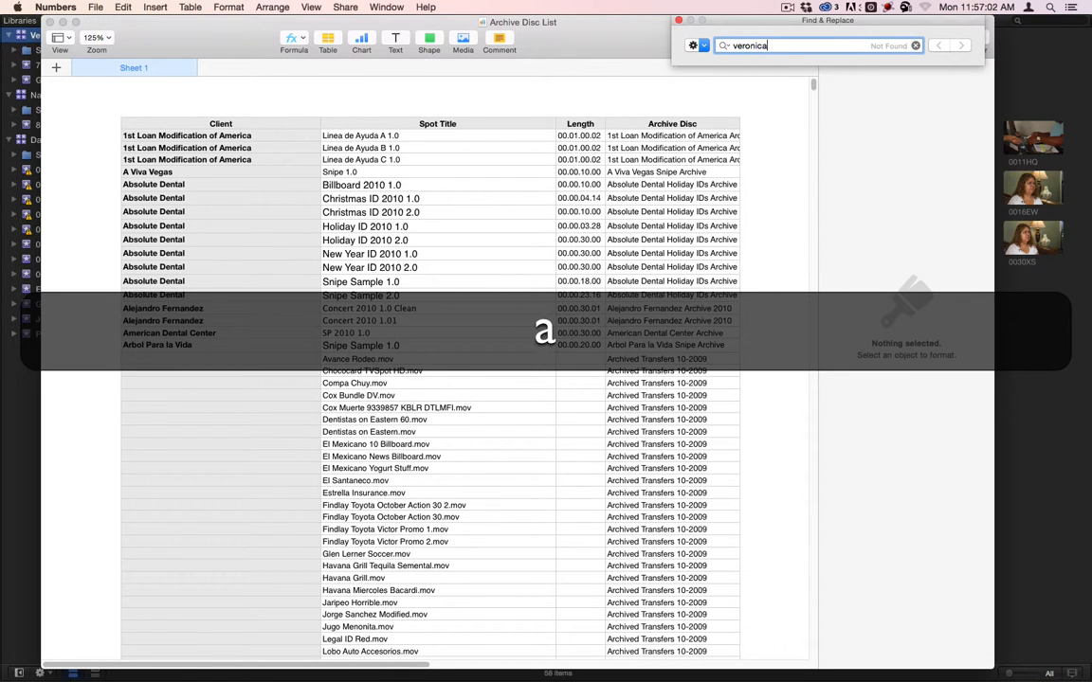
key("Return")
key("Return")
key("Return")
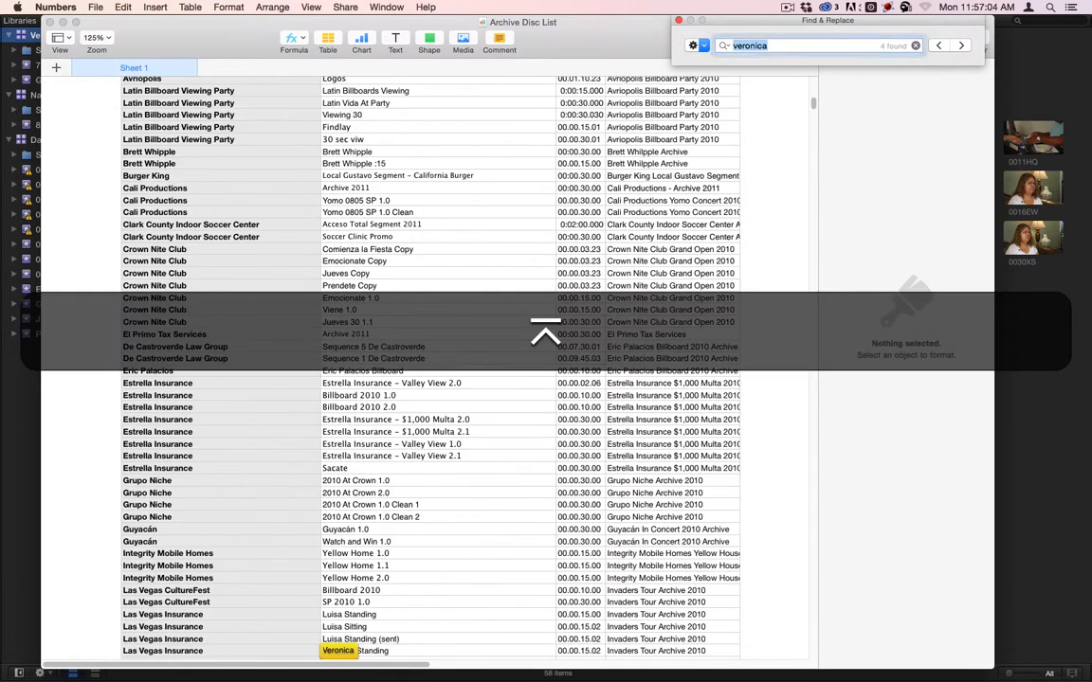
key("Return")
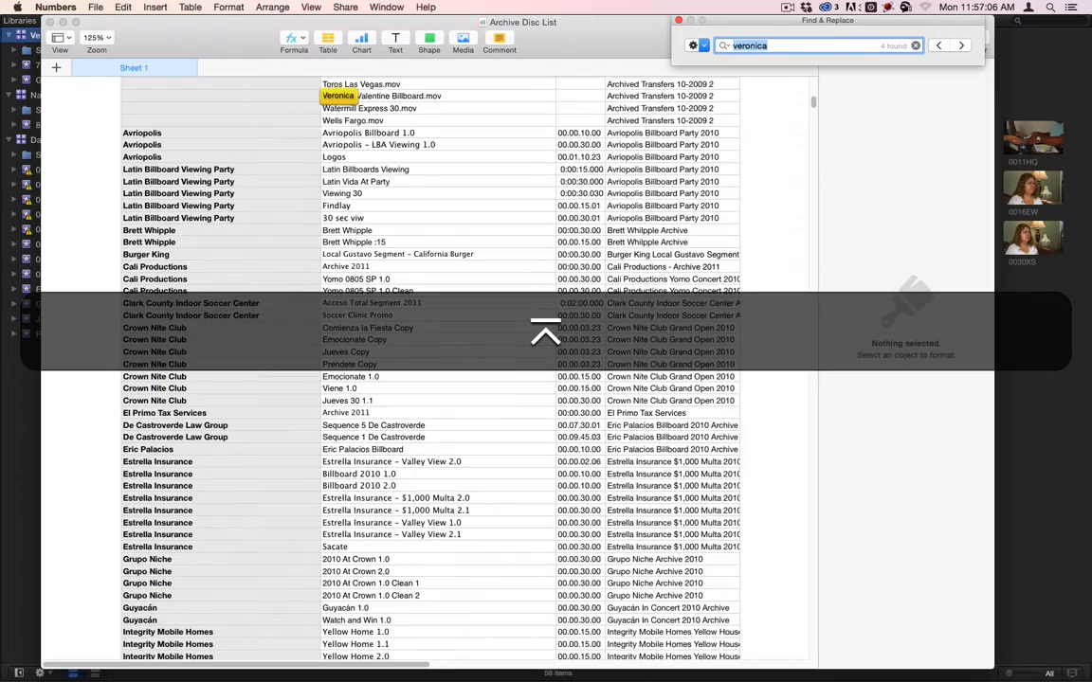
key("Return")
key("Return")
key("Return")
key("Return")
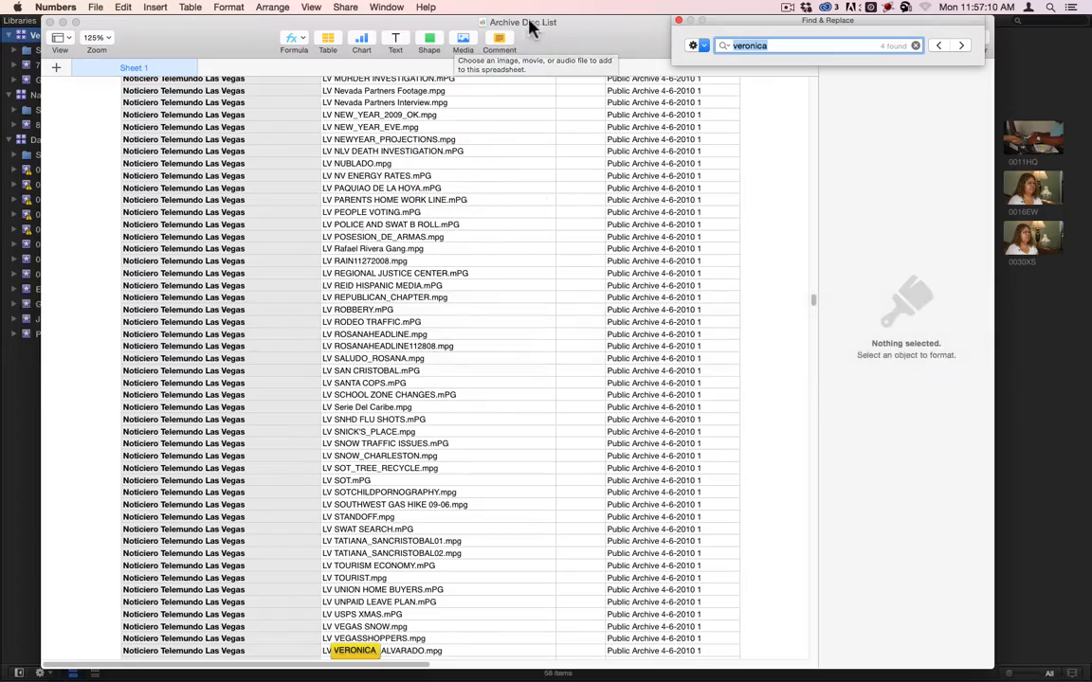
Search the list for nacho and then cervante, both returning Not Found.
left_click_drag(531, 25, 572, 7)
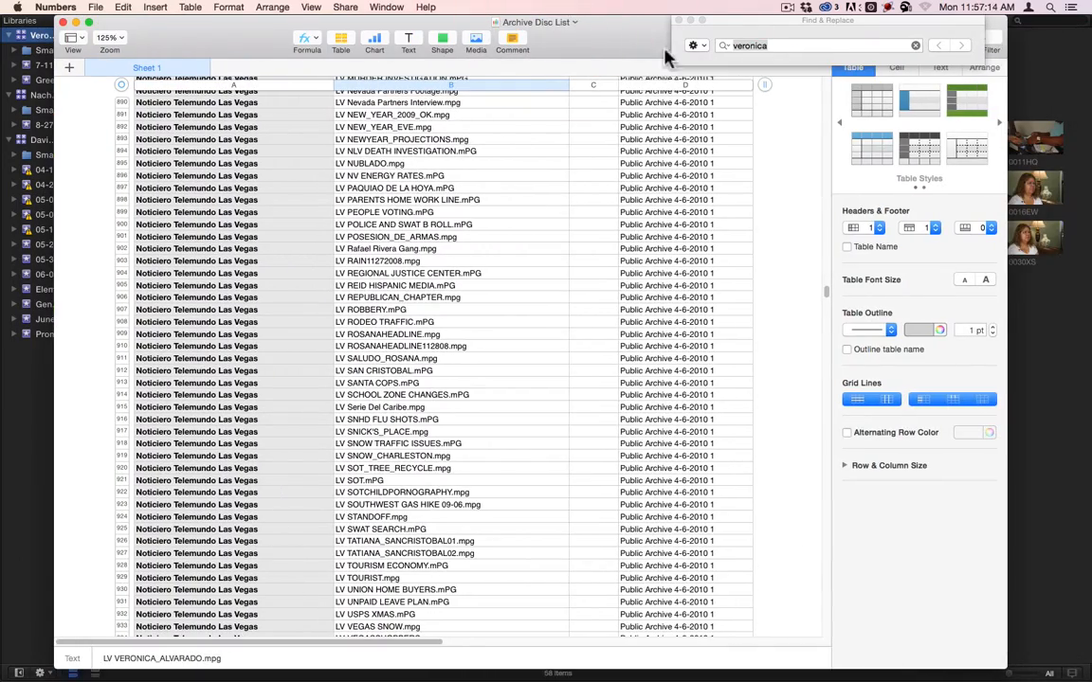
left_click(712, 46)
type("nacho")
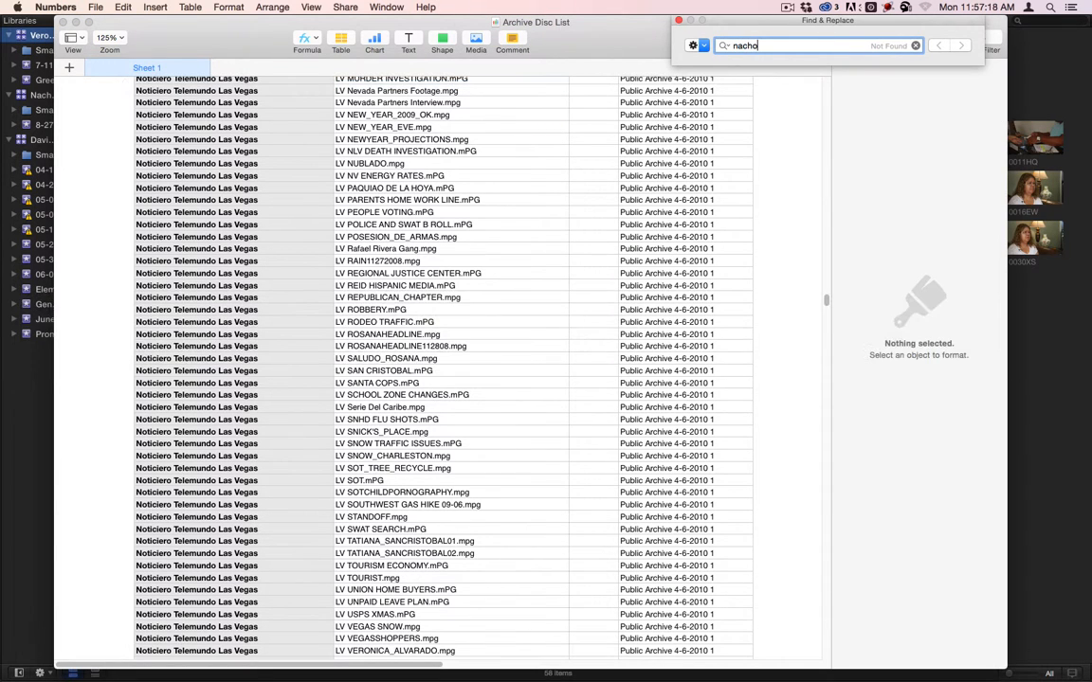
key("Return")
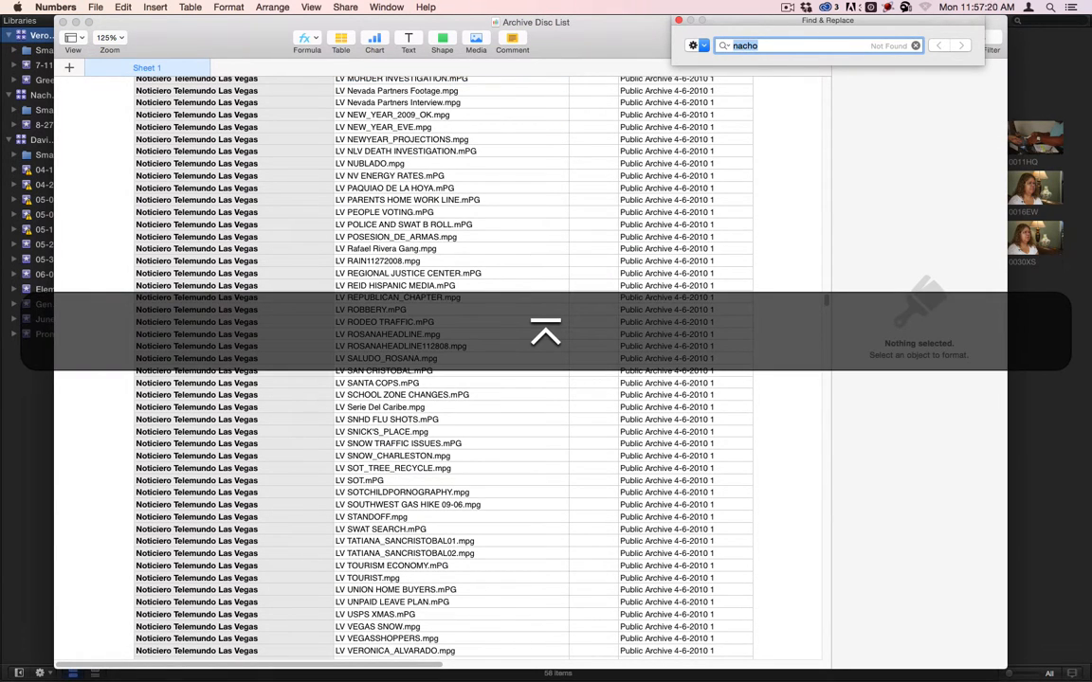
type("cervante")
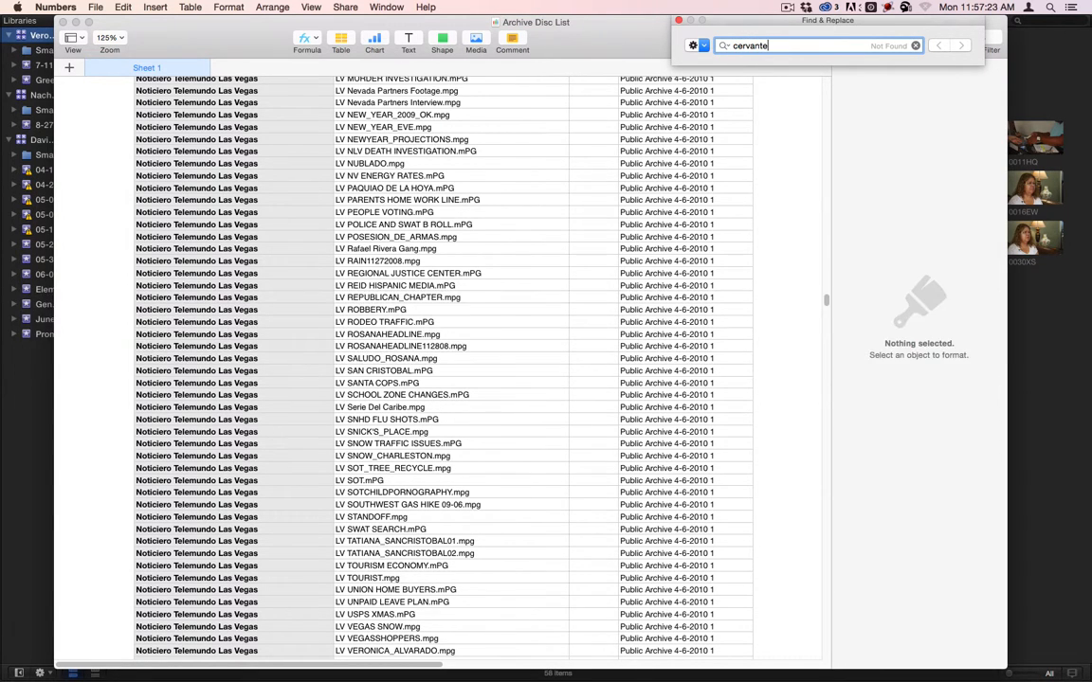
key("Return")
Scroll through the client rows looking for matches, ending on Freedom Dentures through Takamura Services.
scroll(322, 388, "down", 15)
scroll(322, 393, "down", 20)
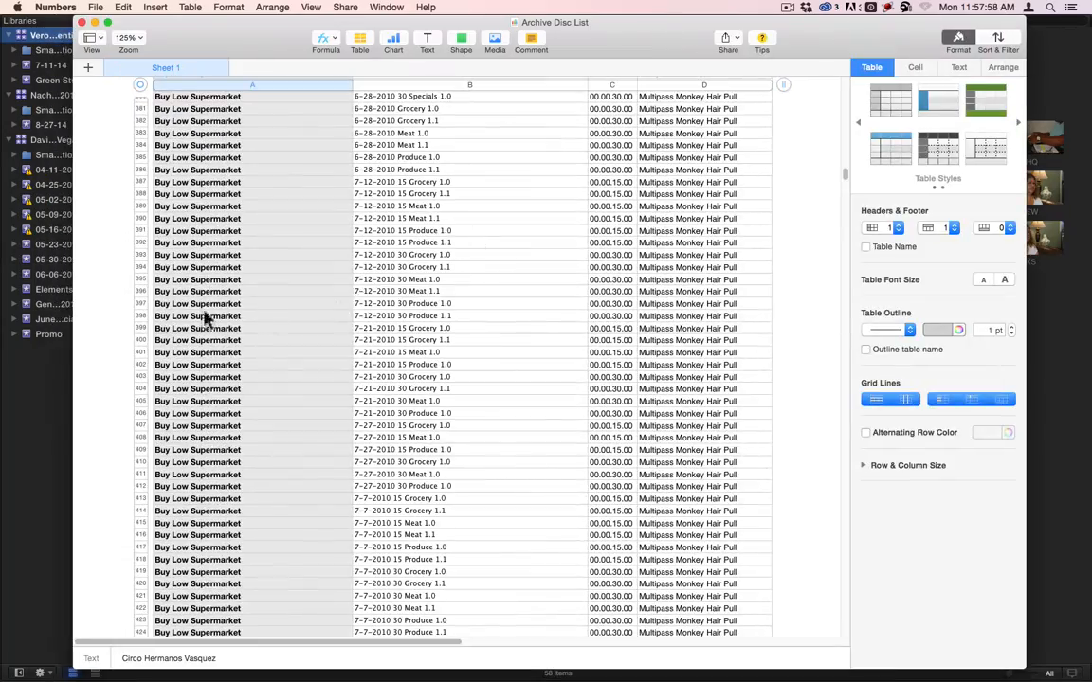
scroll(231, 287, "up", 3)
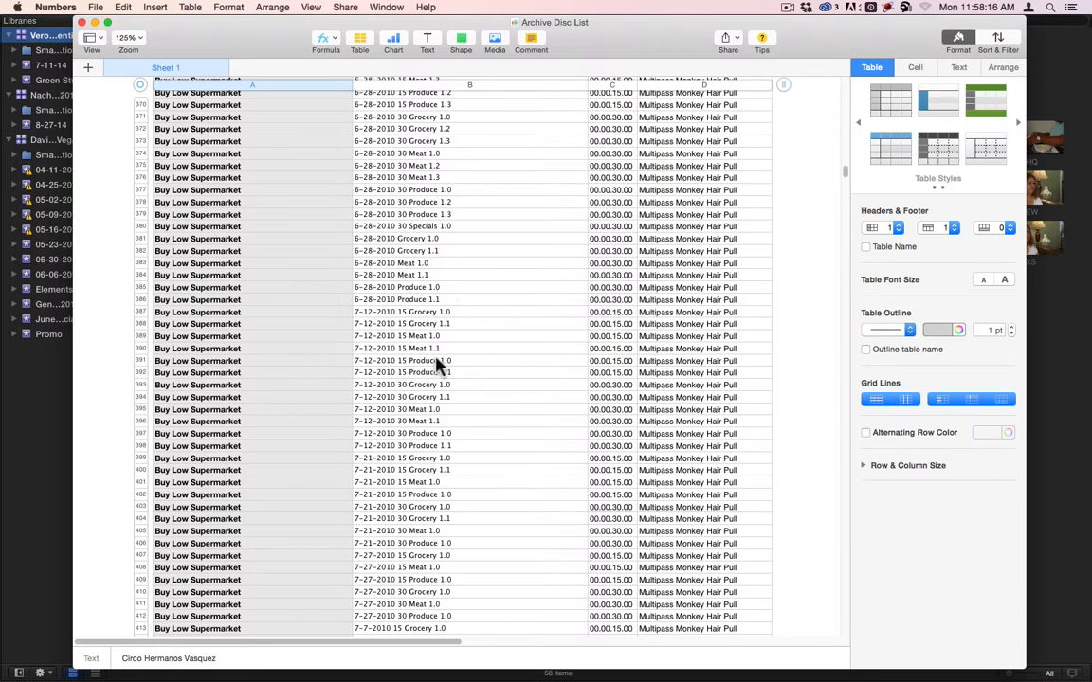
scroll(436, 369, "down", 7)
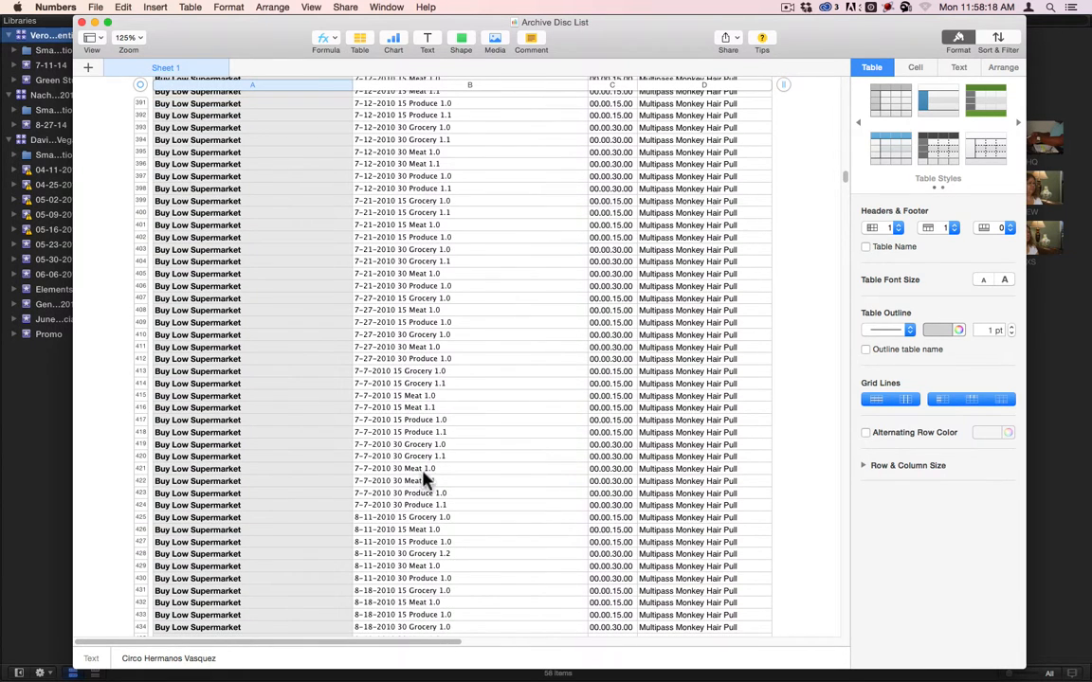
scroll(436, 495, "down", 6)
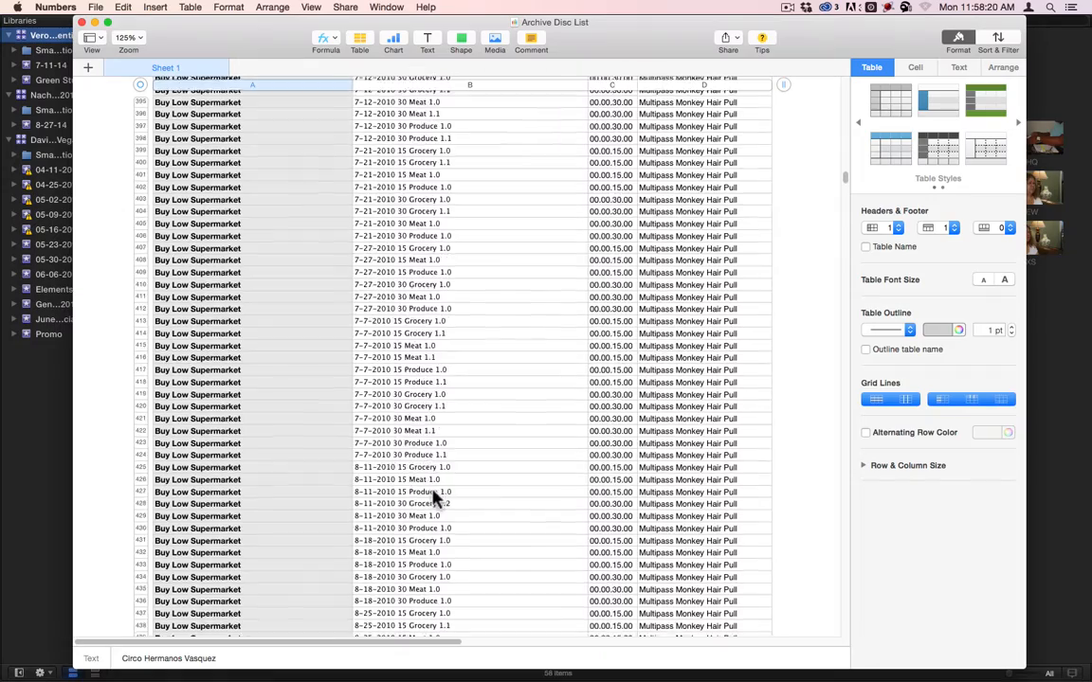
scroll(436, 498, "down", 3)
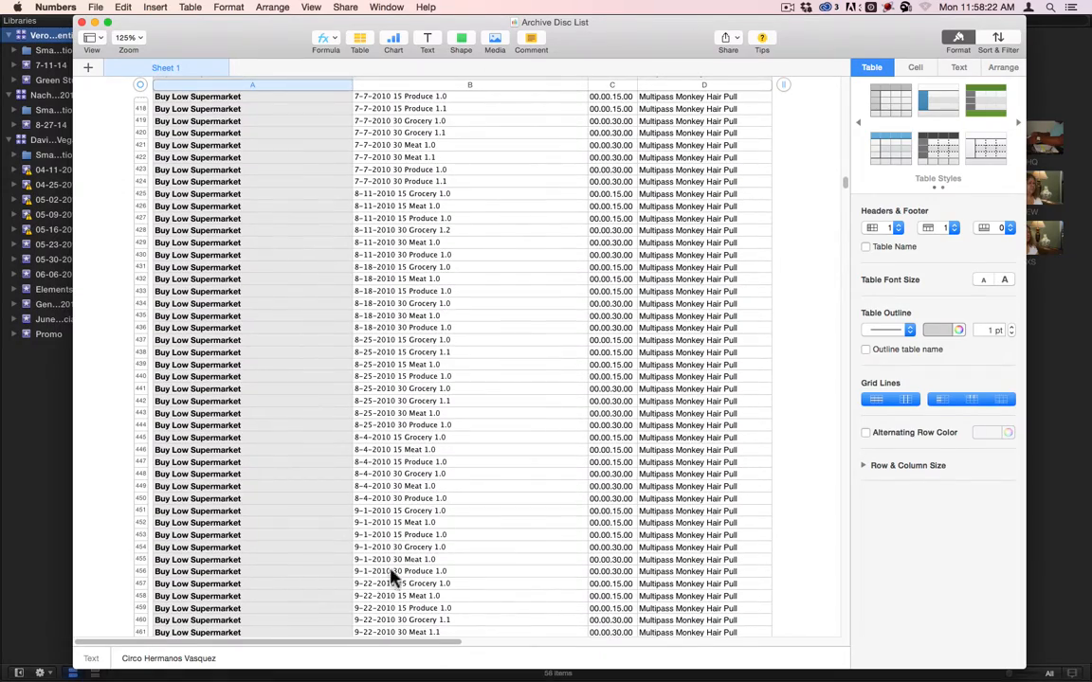
scroll(438, 566, "down", 2)
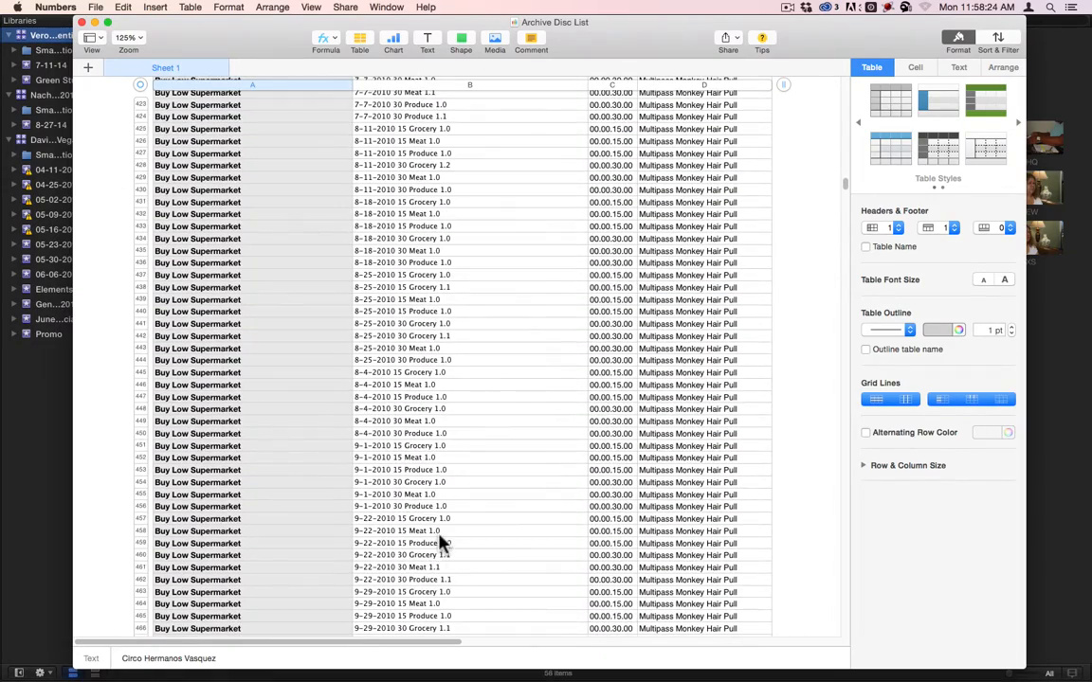
scroll(440, 543, "up", 20)
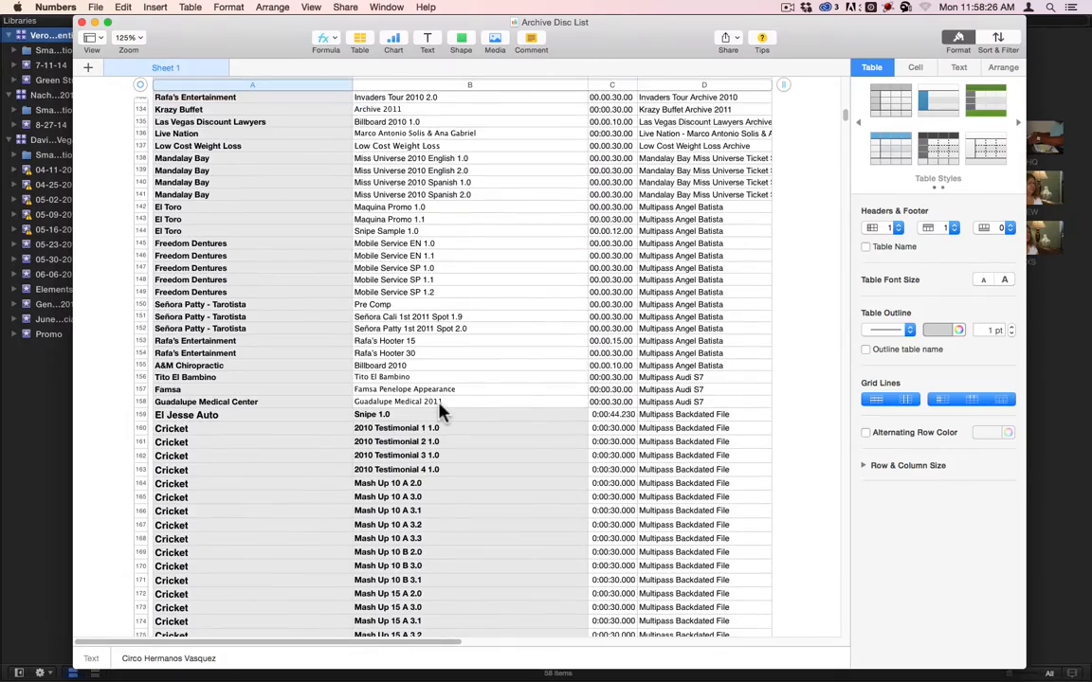
scroll(439, 411, "down", 5)
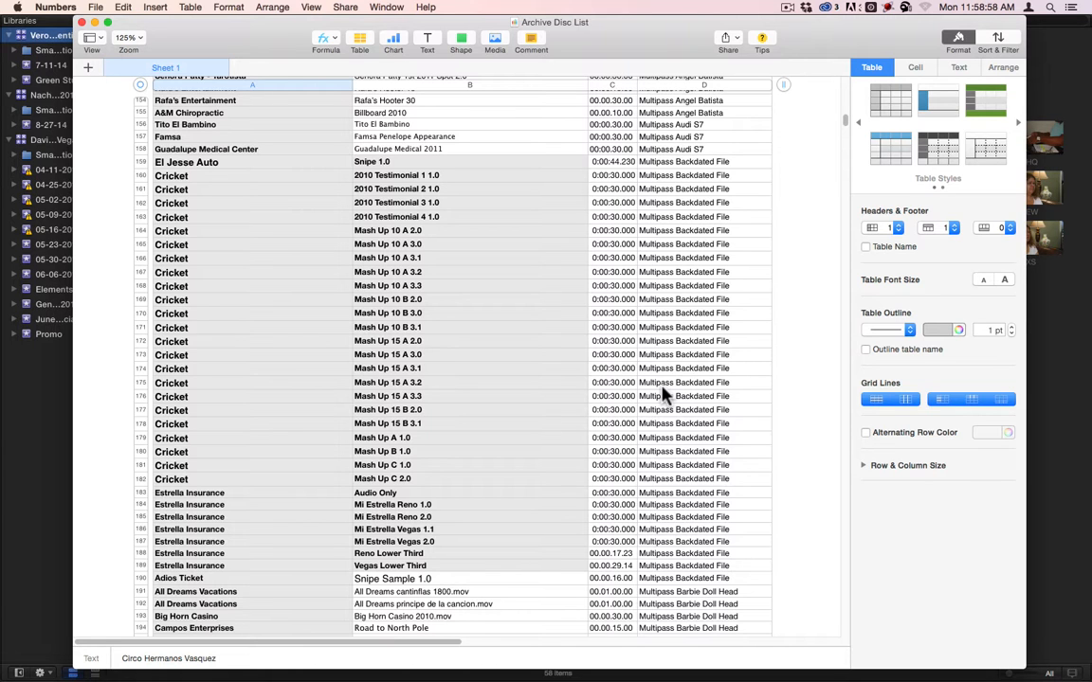
scroll(782, 341, "up", 5)
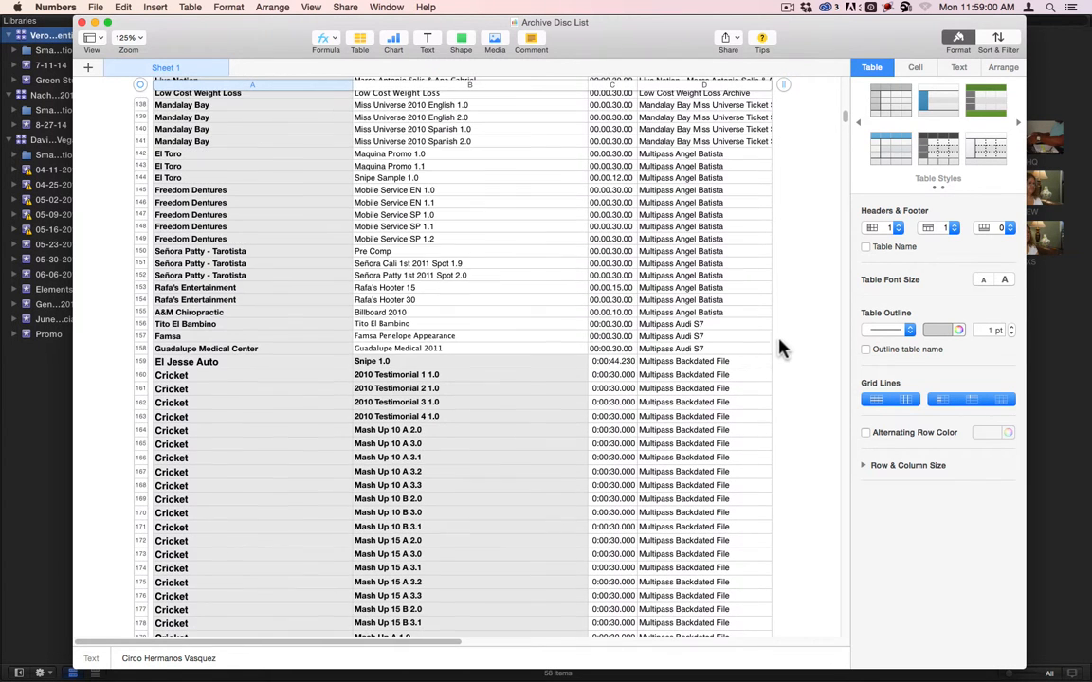
scroll(722, 463, "down", 4)
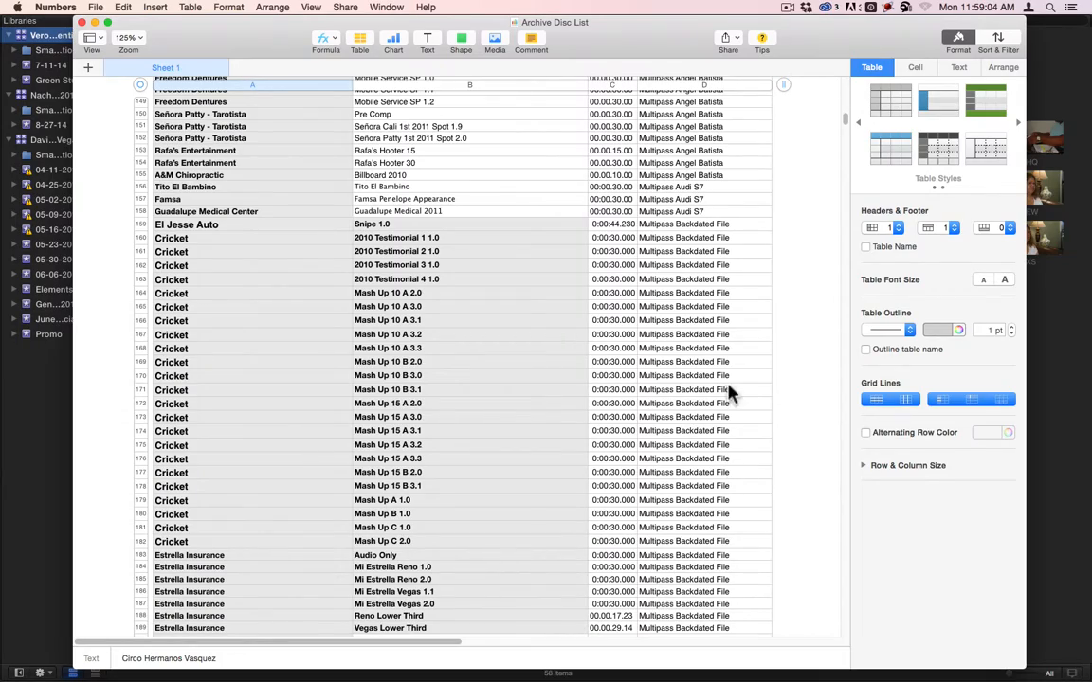
scroll(701, 454, "down", 15)
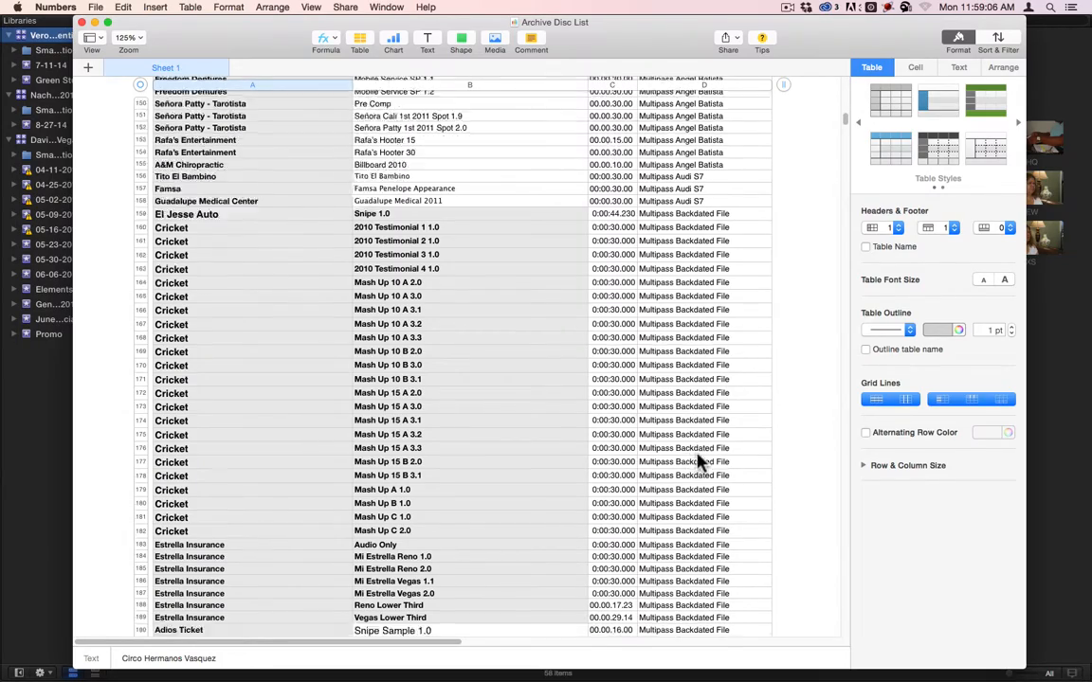
scroll(717, 532, "down", 20)
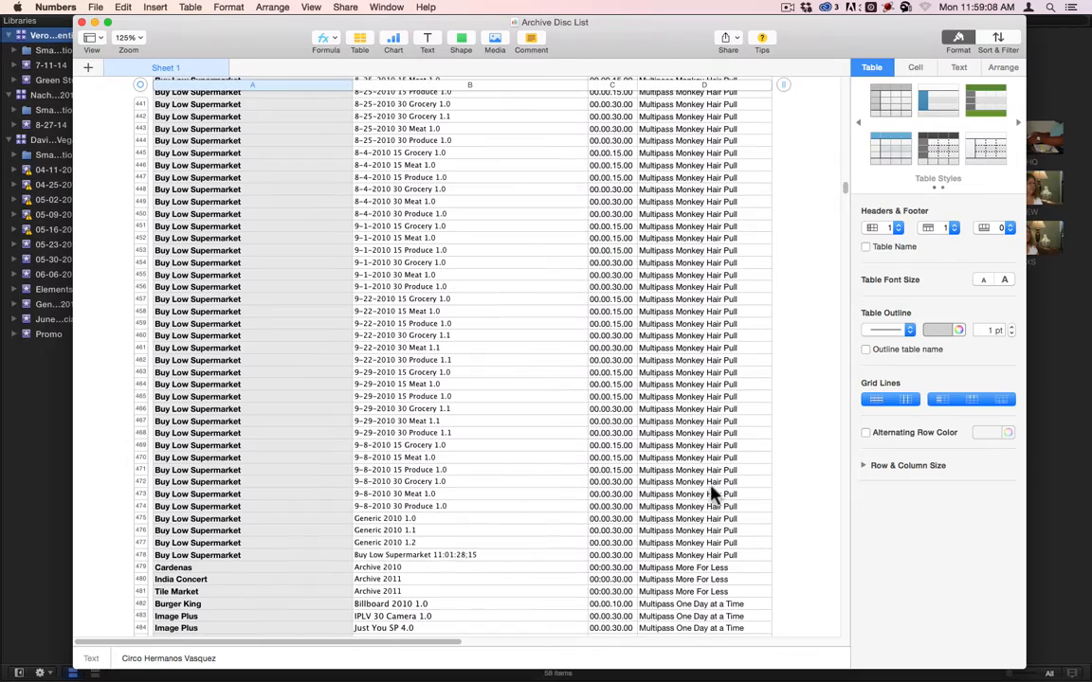
scroll(702, 350, "up", 20)
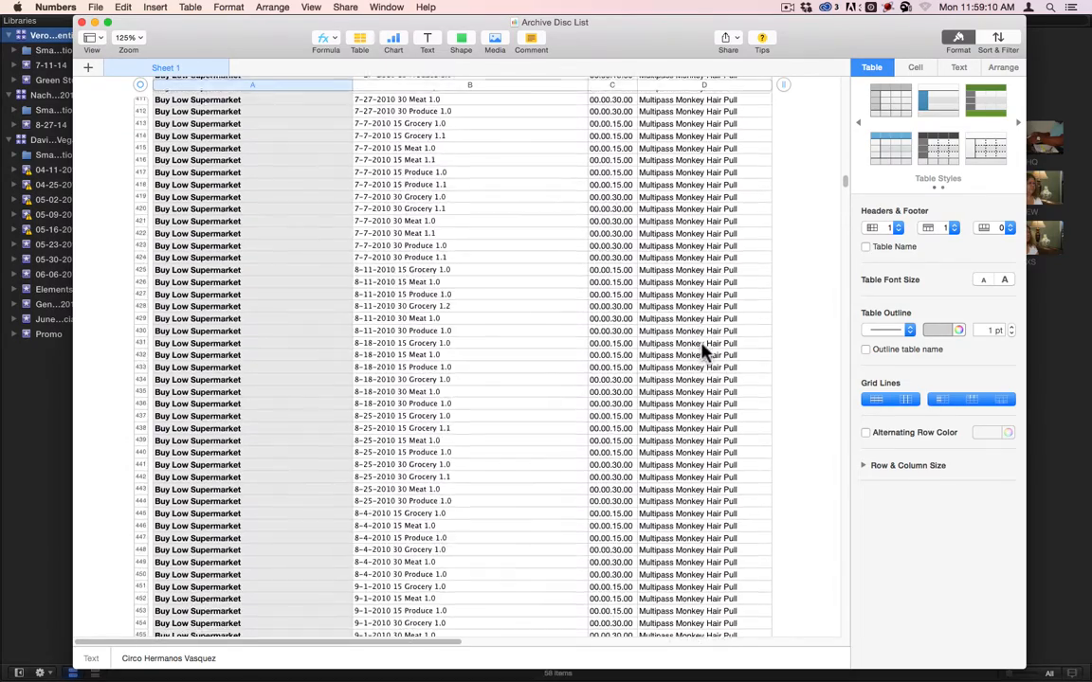
scroll(702, 353, "up", 3)
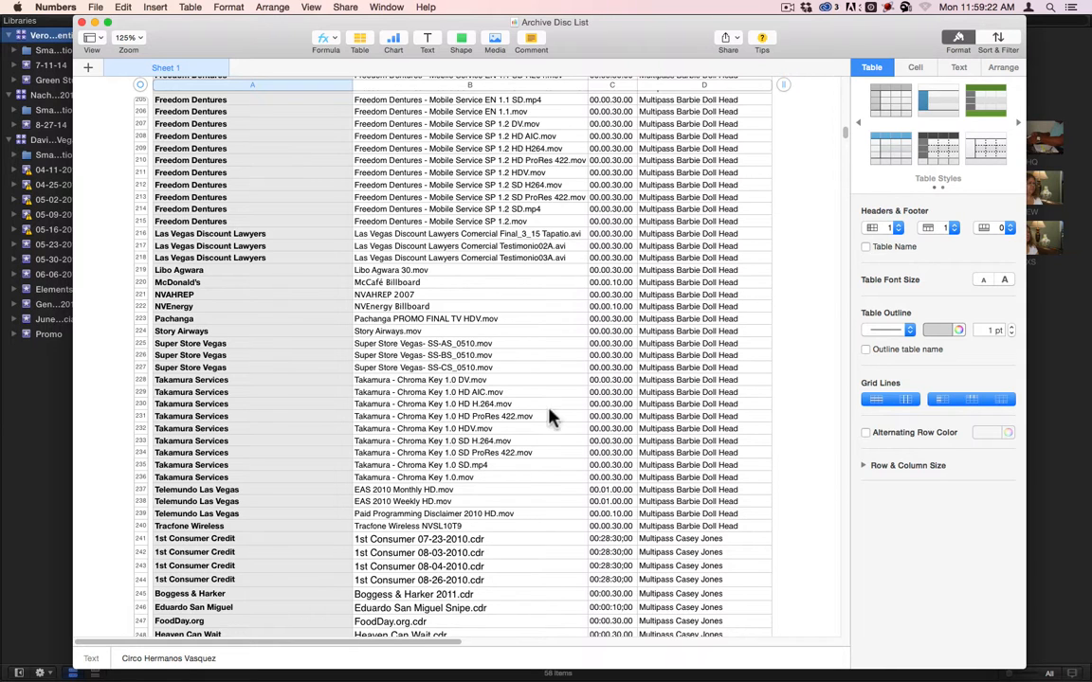
Search the Archive Disc List for 'nevada foot'.
key("super+f")
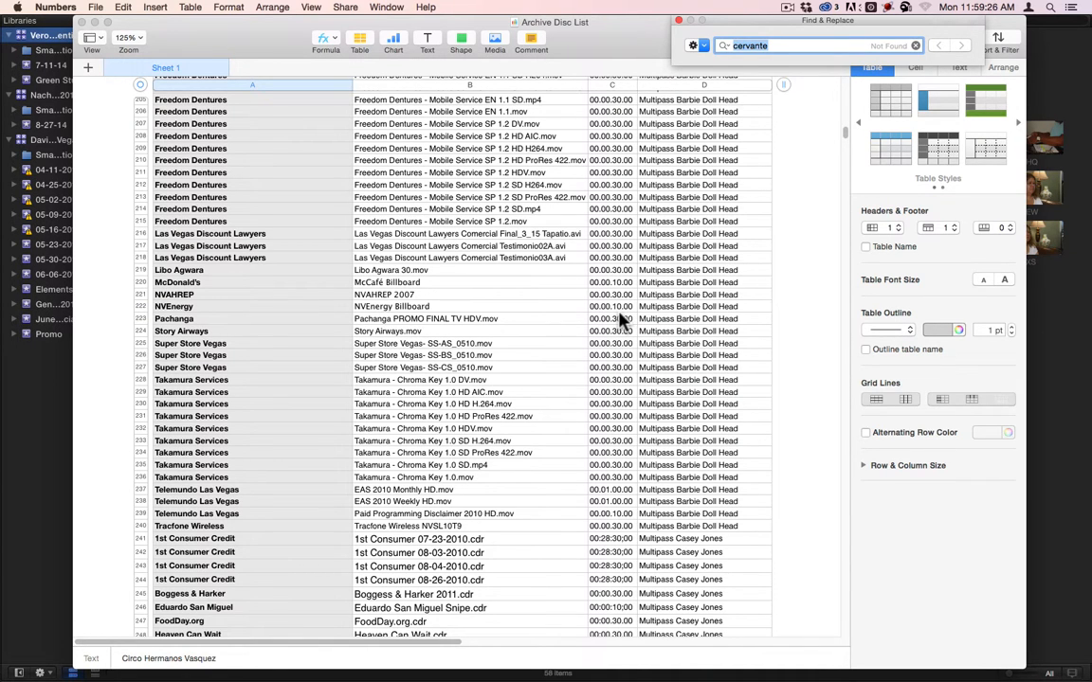
type("nevada g")
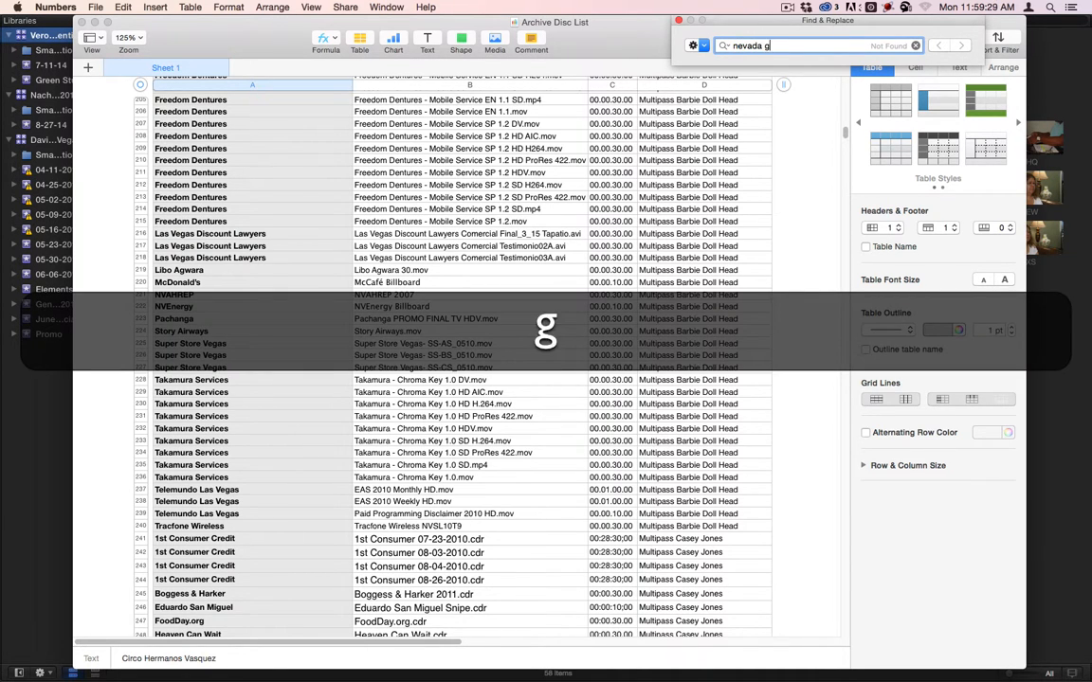
key("BackSpace")
type("foot")
key("Return")
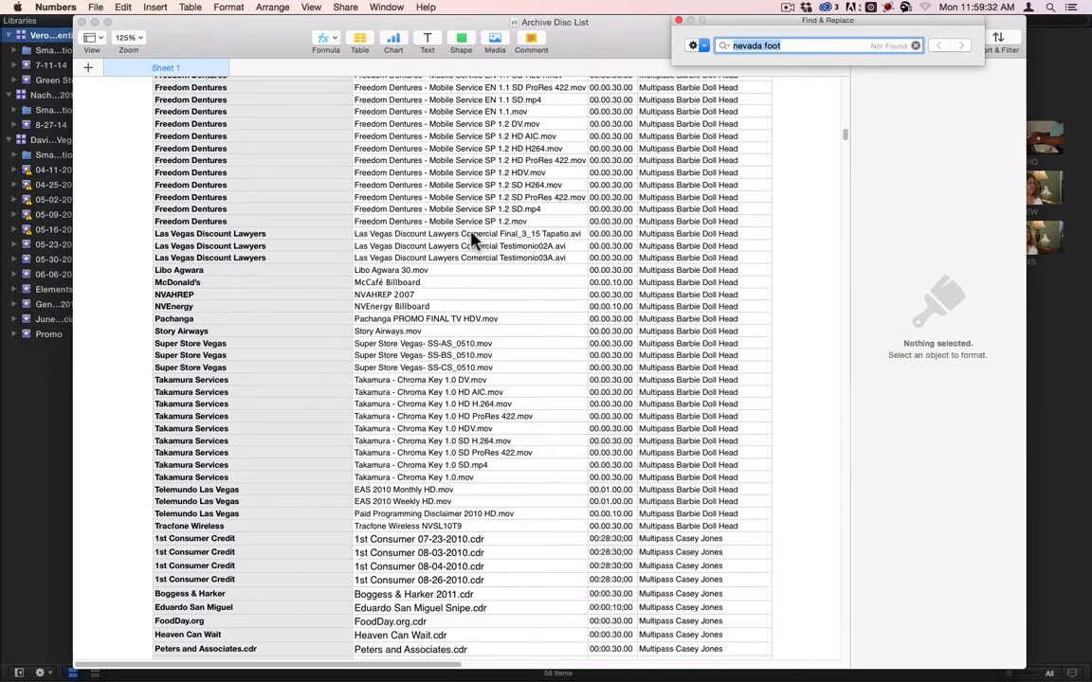
scroll(448, 261, "down", 15)
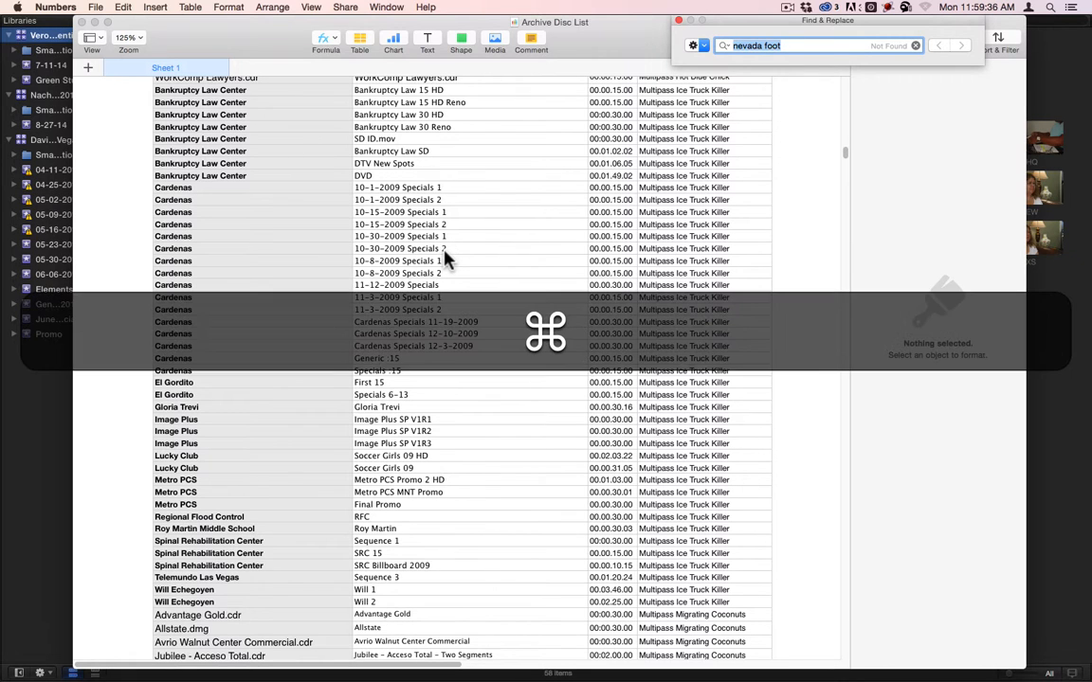
Search for cardenas and scroll through its 21 matches.
type("cardenas")
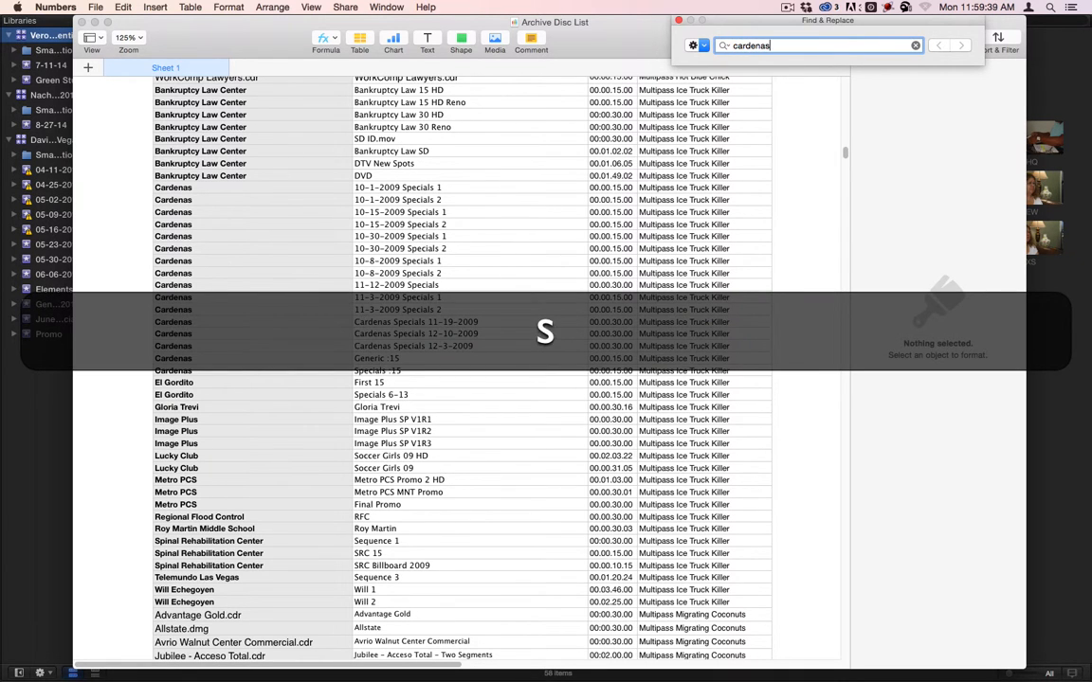
key("Return")
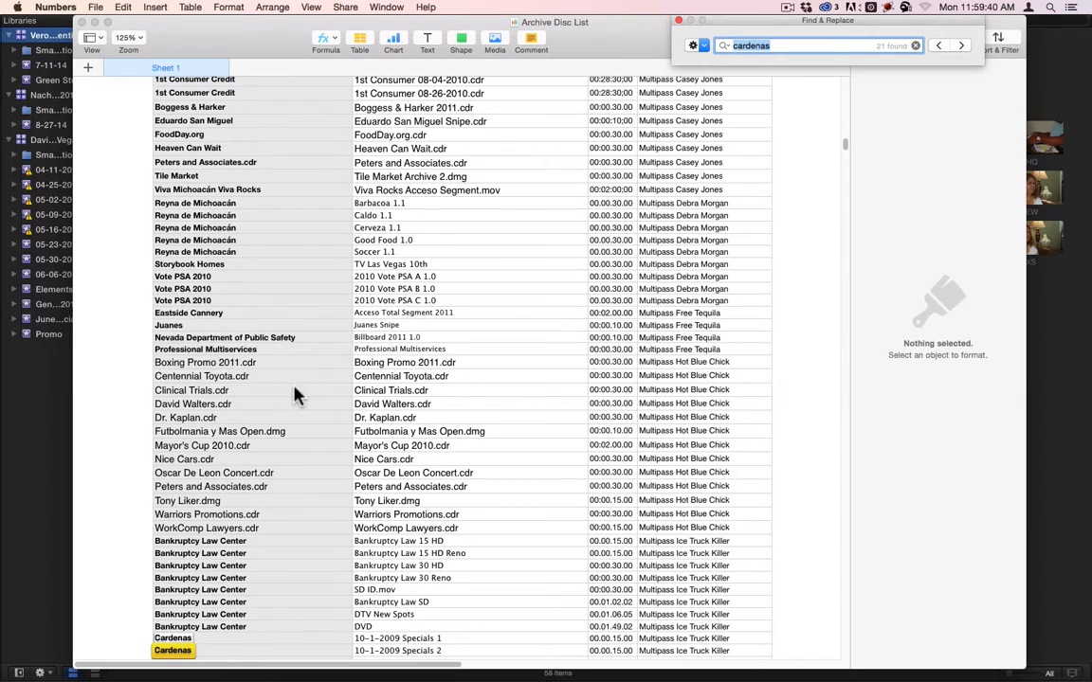
scroll(263, 343, "down", 5)
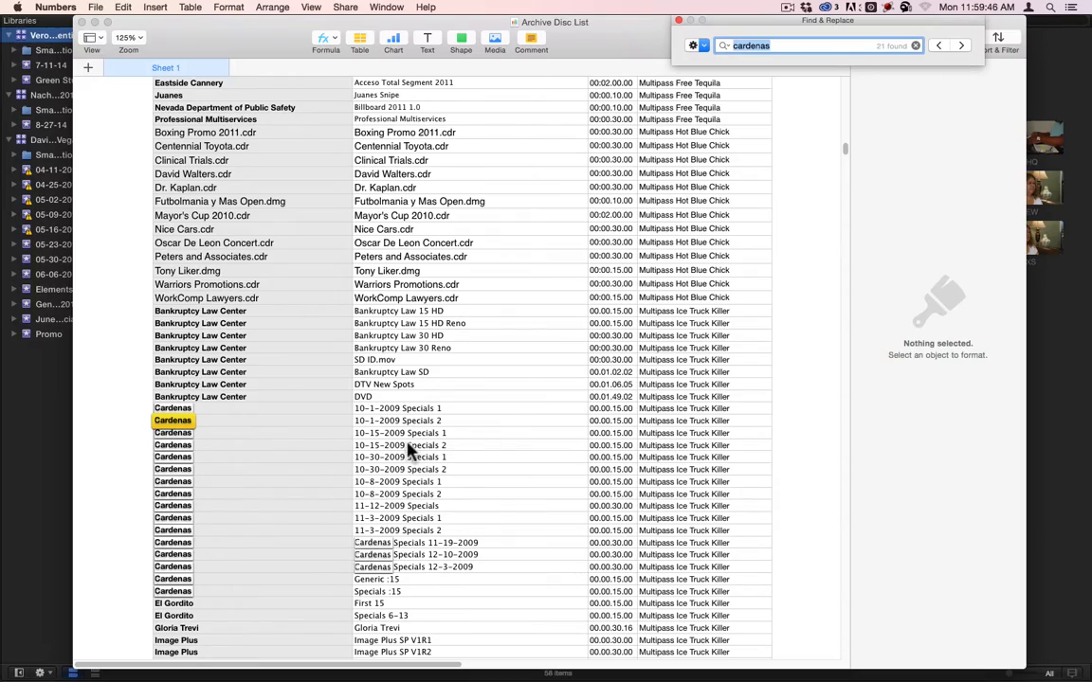
scroll(409, 451, "down", 5)
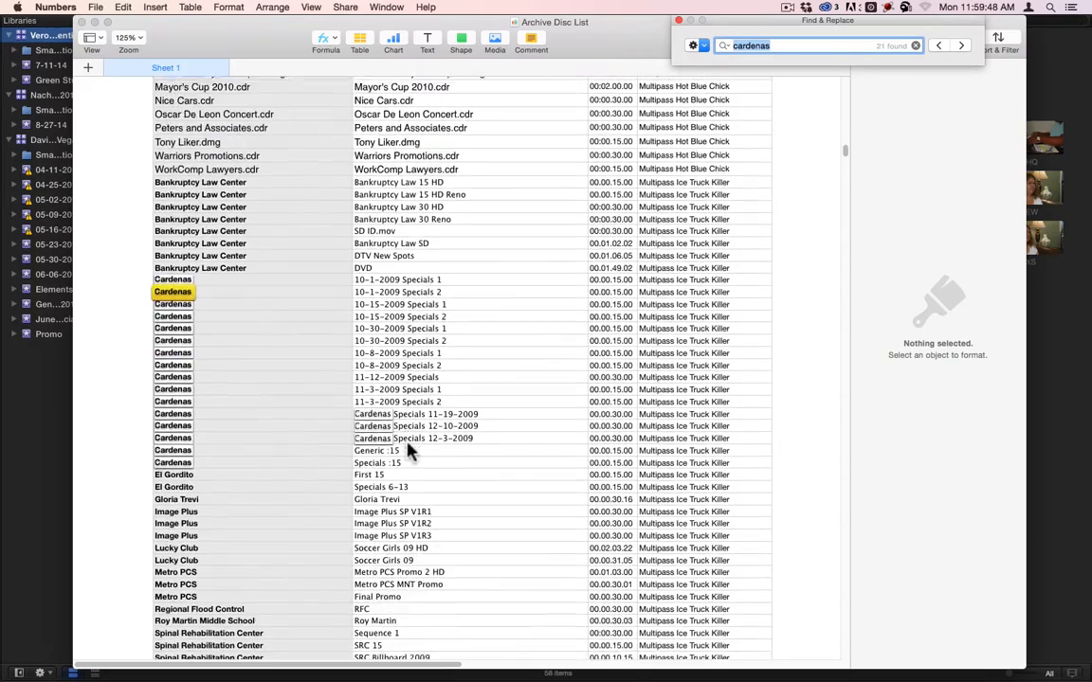
scroll(409, 452, "down", 15)
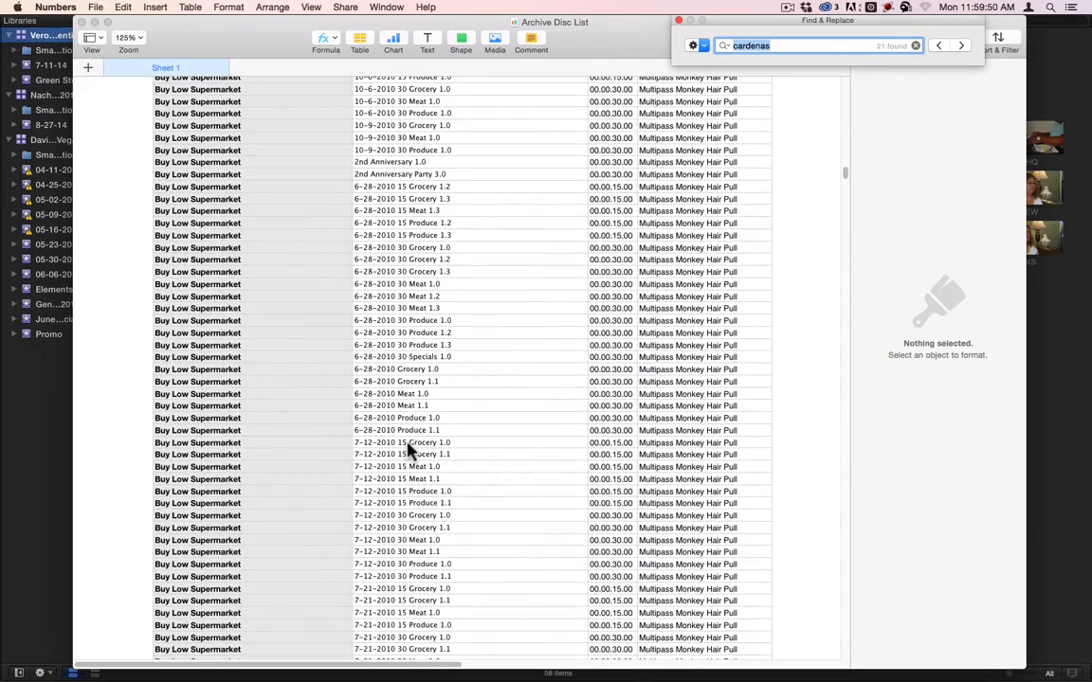
scroll(410, 451, "up", 6)
scroll(409, 452, "up", 15)
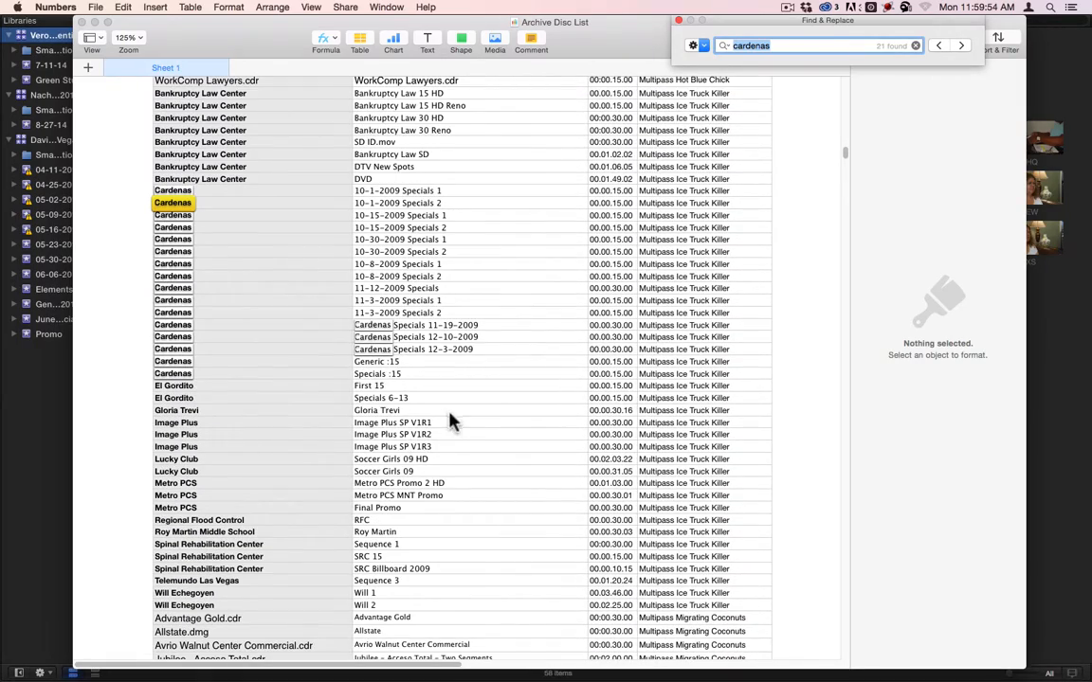
scroll(458, 436, "up", 5)
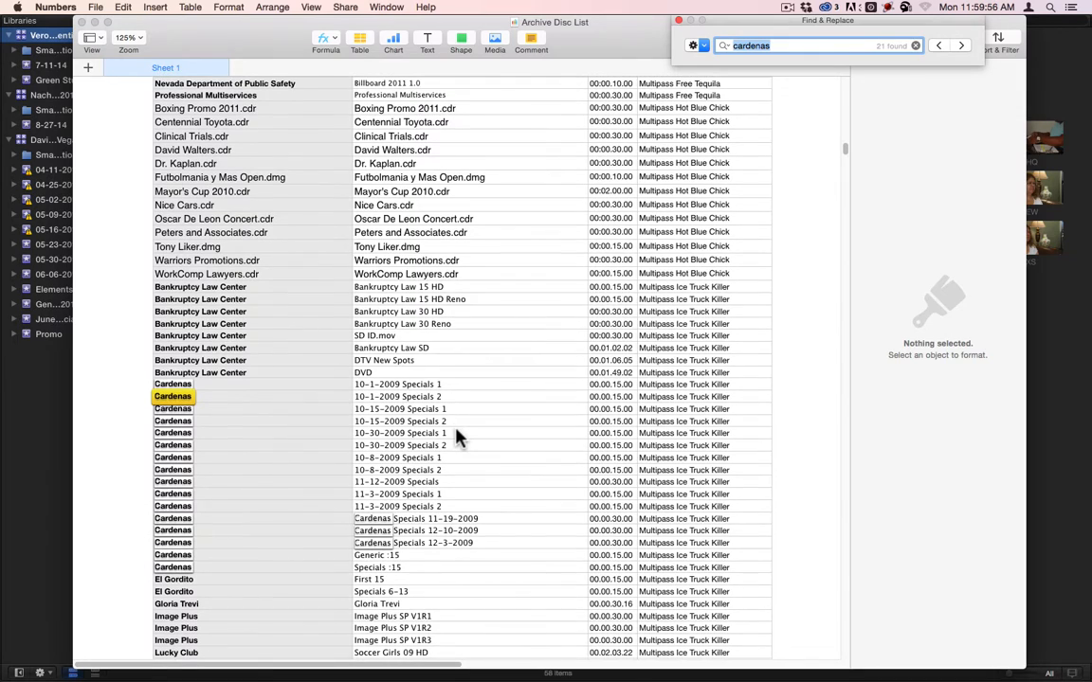
Search for laptop and scroll to the 4 matches in the Laptop Xchange rows.
key("super+f")
type("laptop")
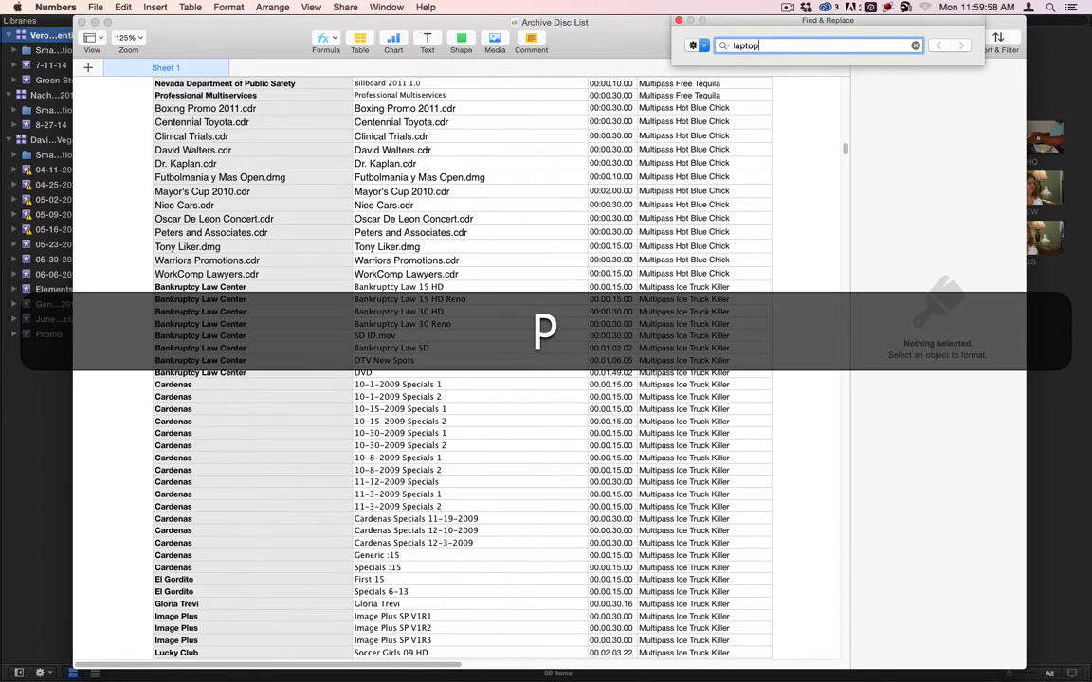
key("Return")
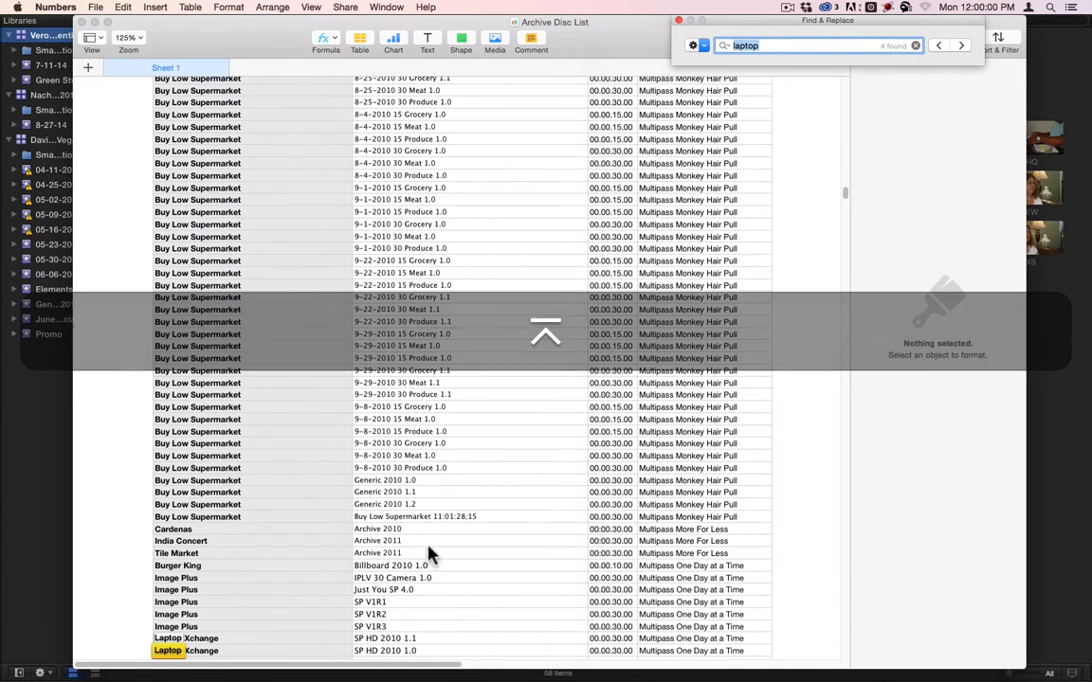
scroll(550, 528, "down", 3)
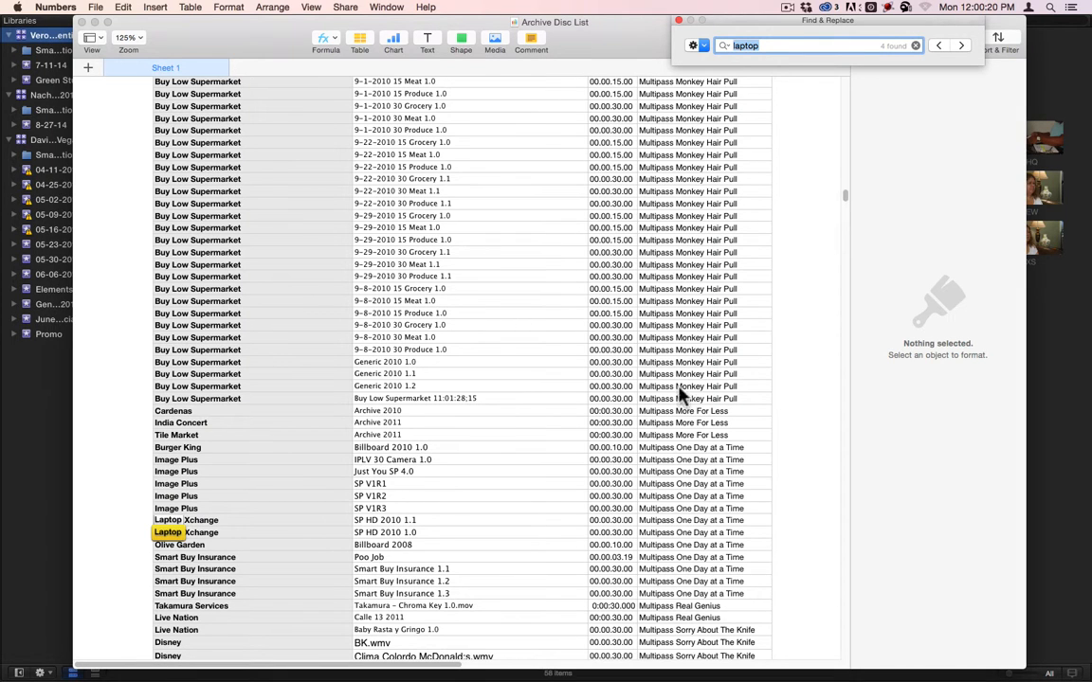
key("Escape")
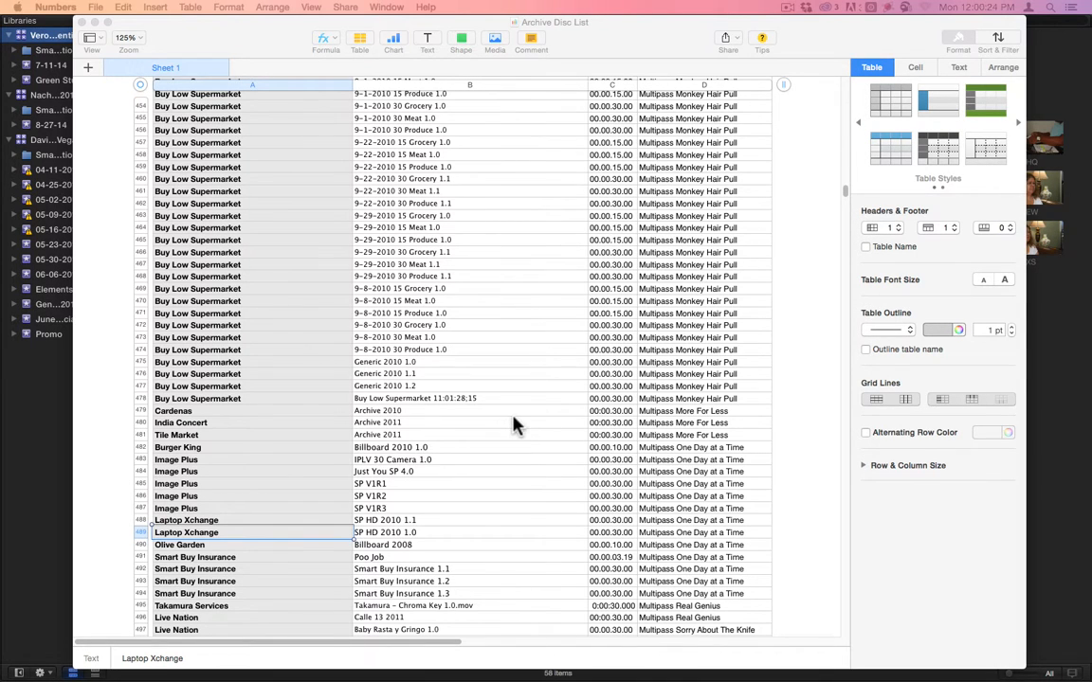
key("super+f")
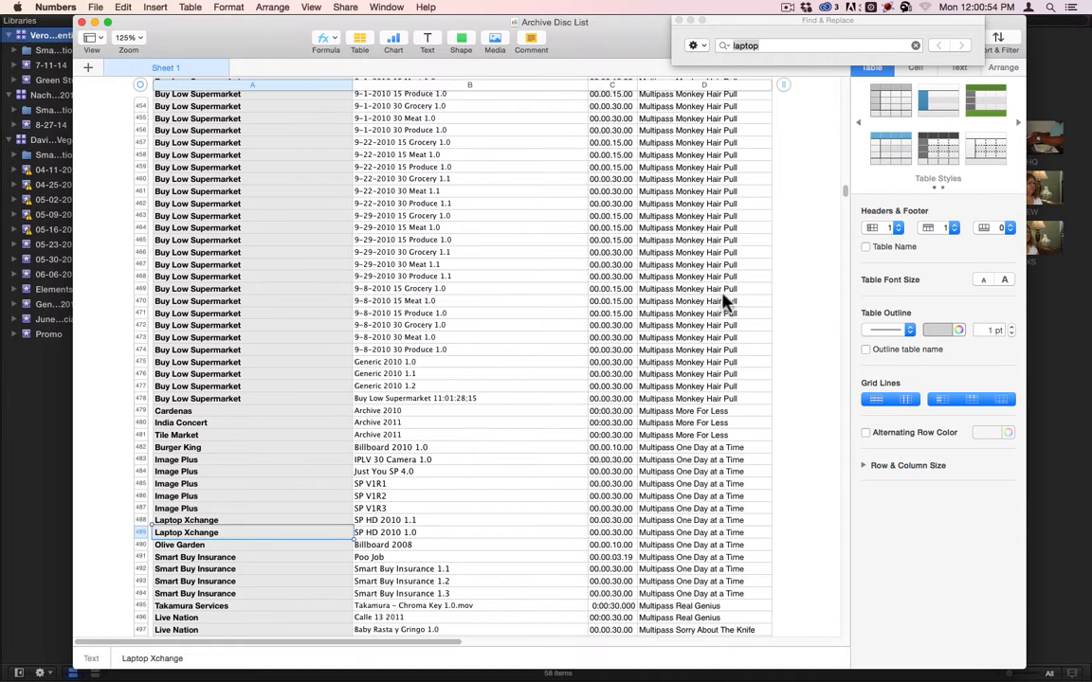
scroll(653, 441, "up", 20)
scroll(653, 441, "up", 12)
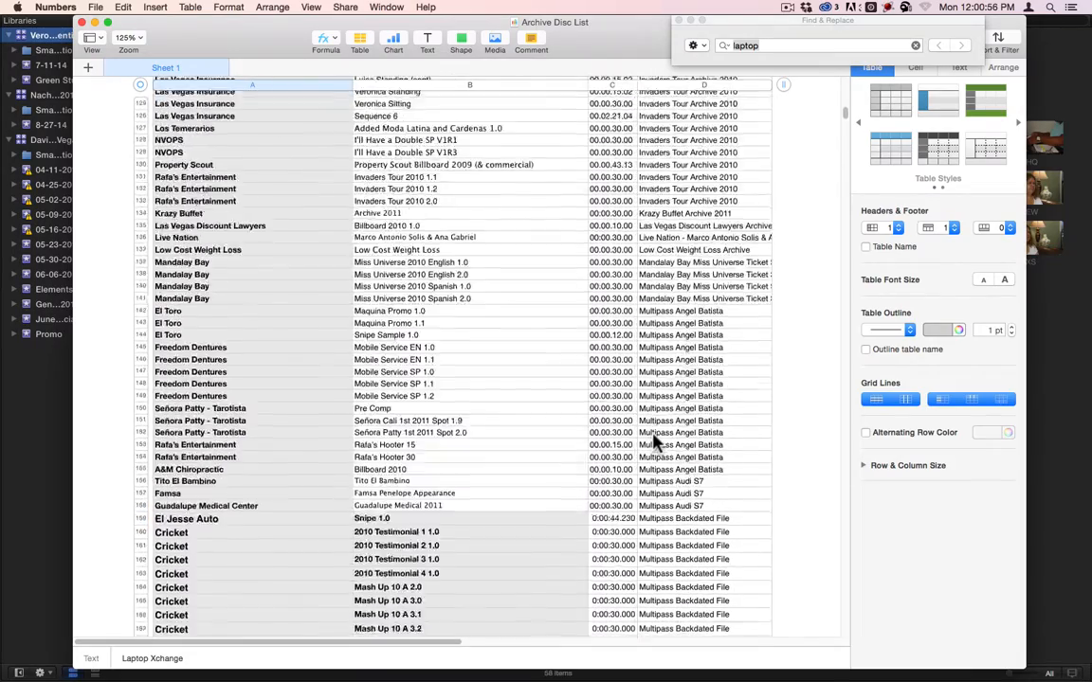
scroll(653, 444, "down", 5)
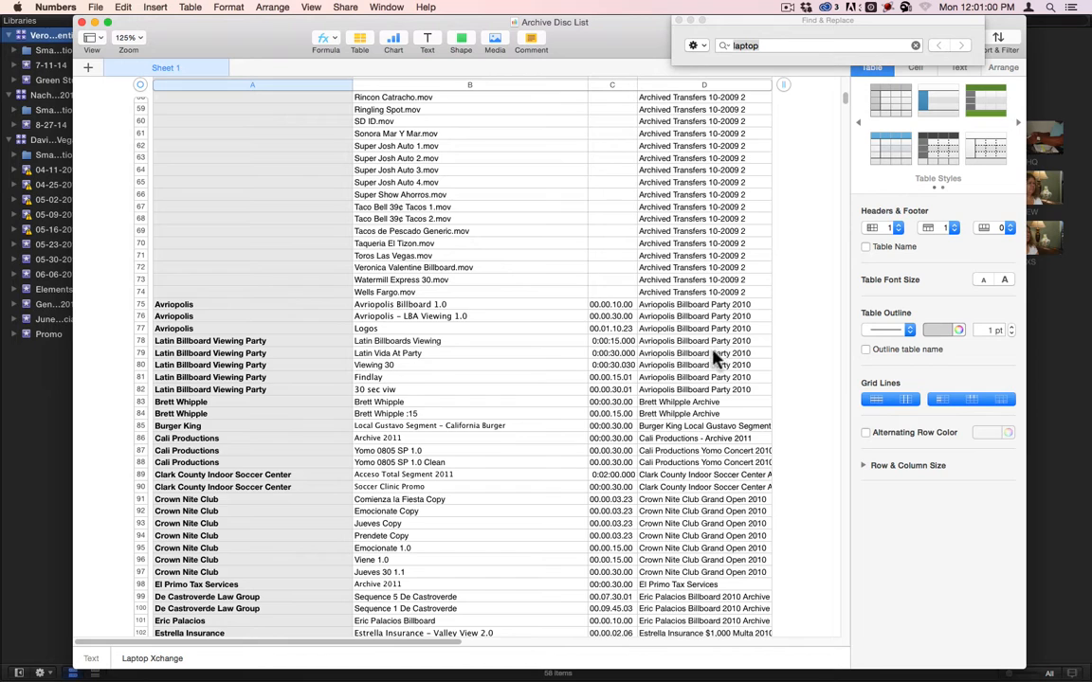
left_click(195, 305)
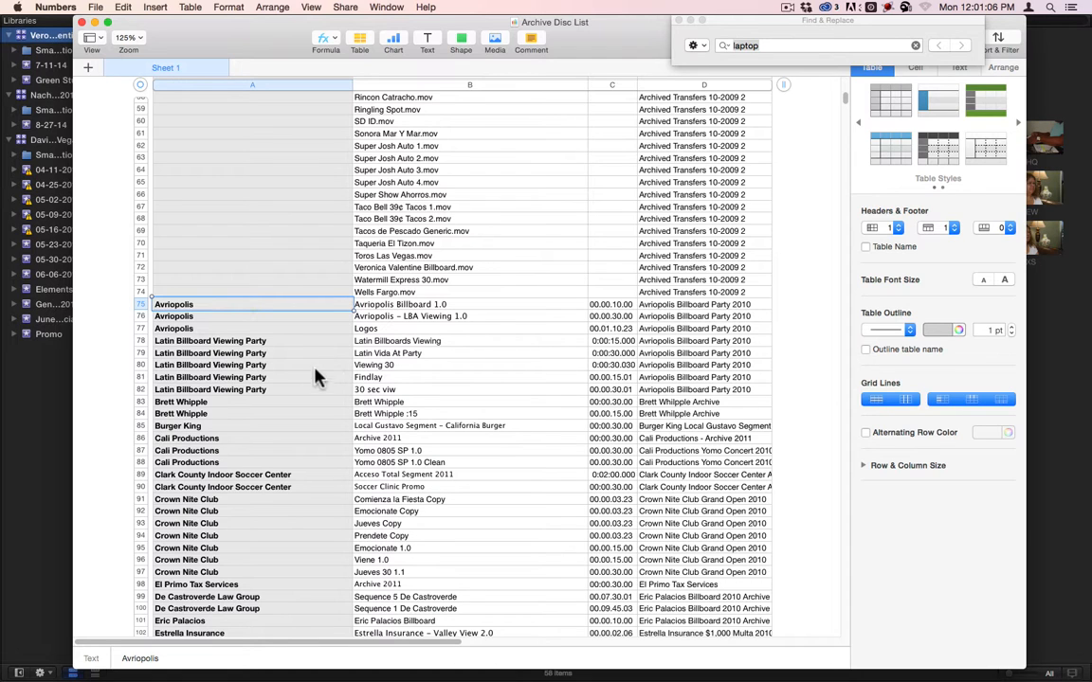
key("shift")
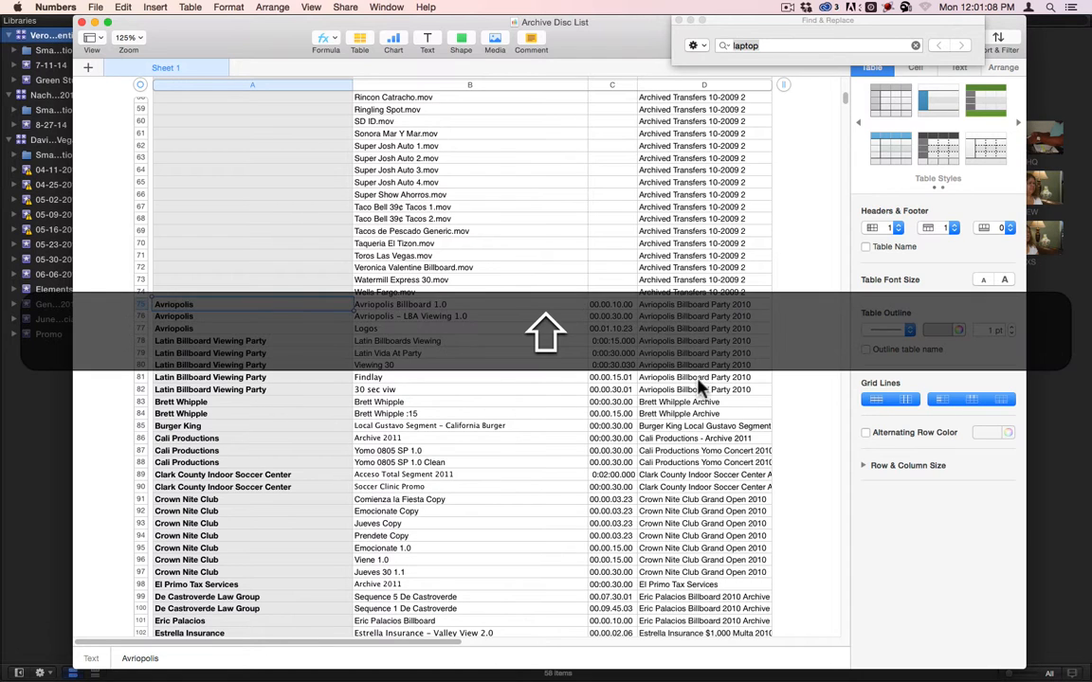
left_click(699, 387, "shift")
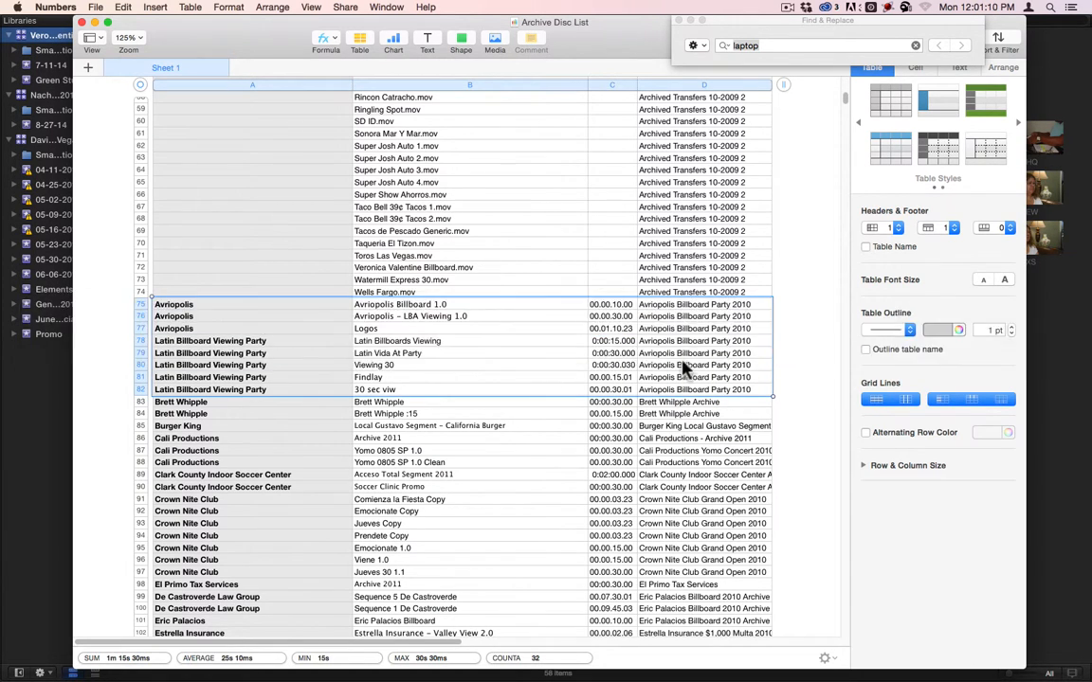
left_click(313, 406)
left_click(706, 414, "shift")
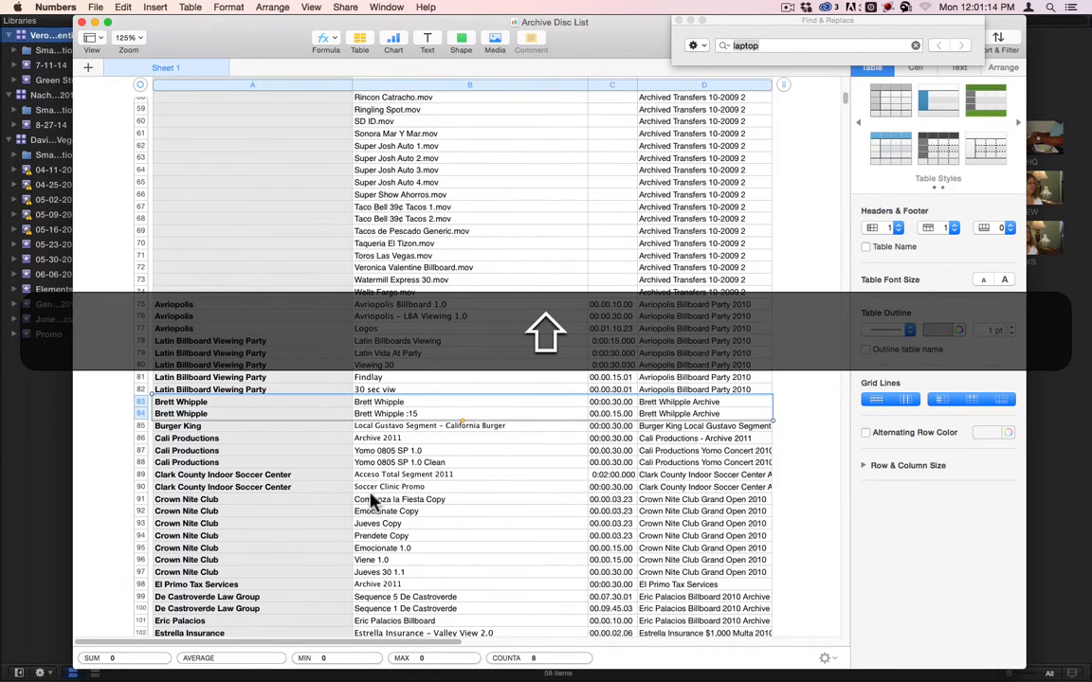
left_click(273, 500)
left_click(700, 574, "shift")
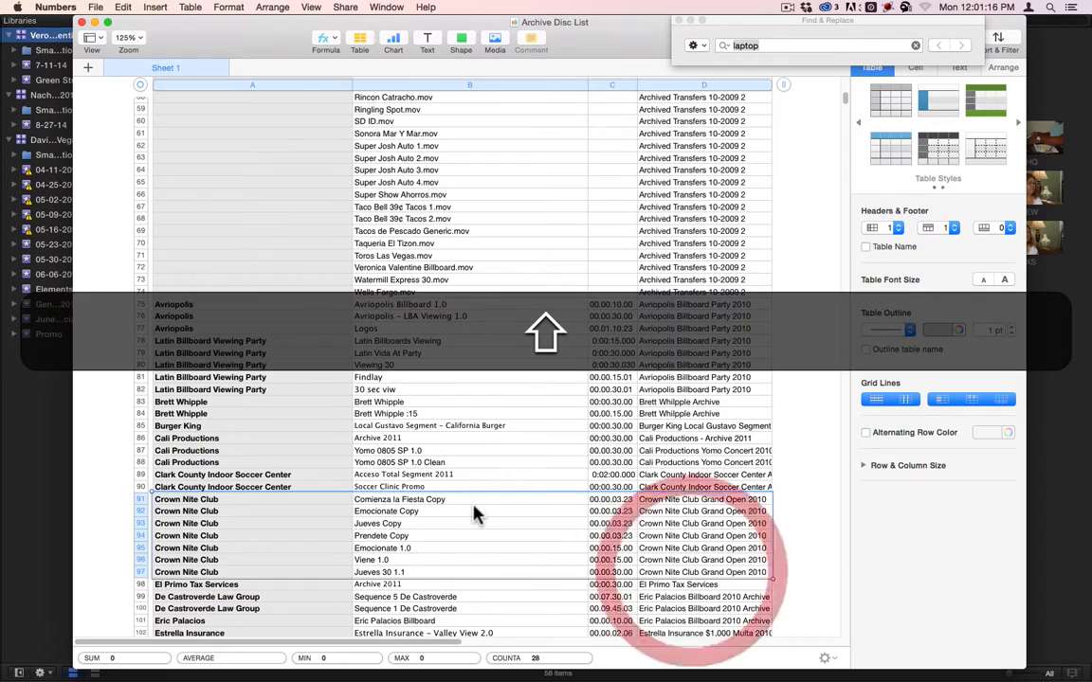
scroll(512, 455, "down", 5)
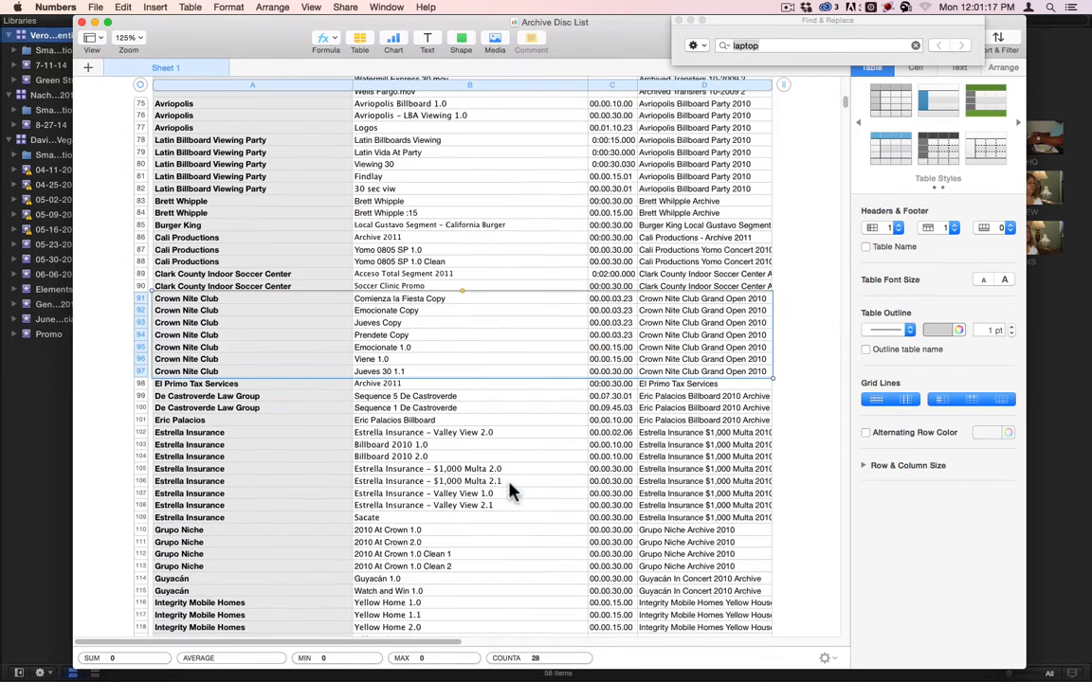
left_click(728, 435)
left_click(201, 517, "shift")
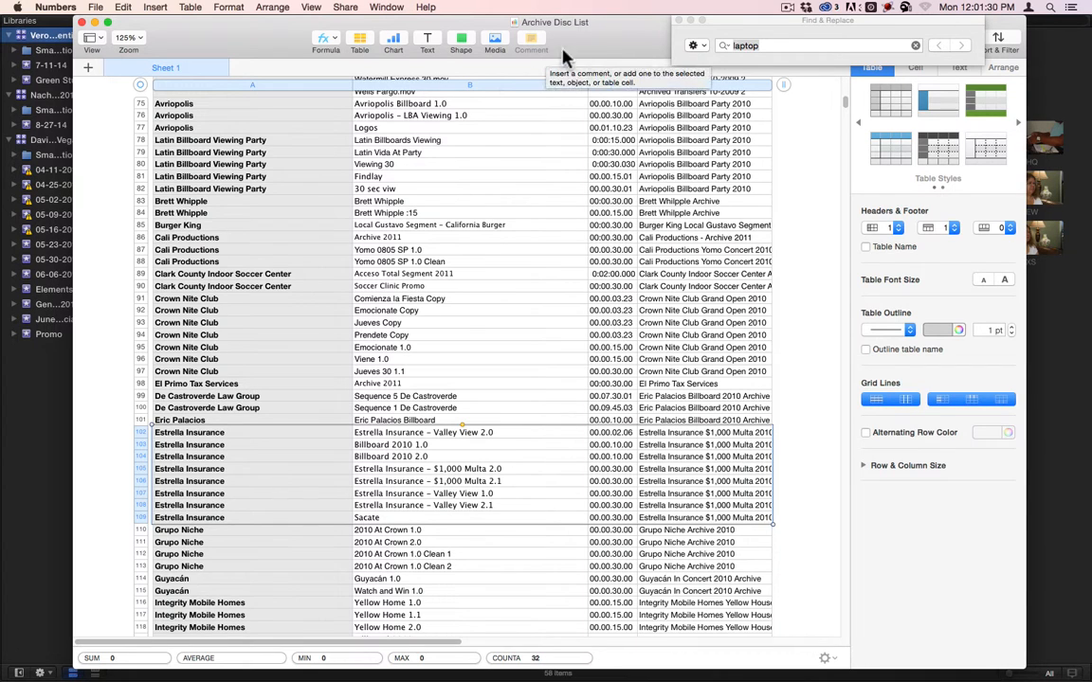
Close the Find window and scroll to the end of the Archive Disc List.
left_click(678, 20)
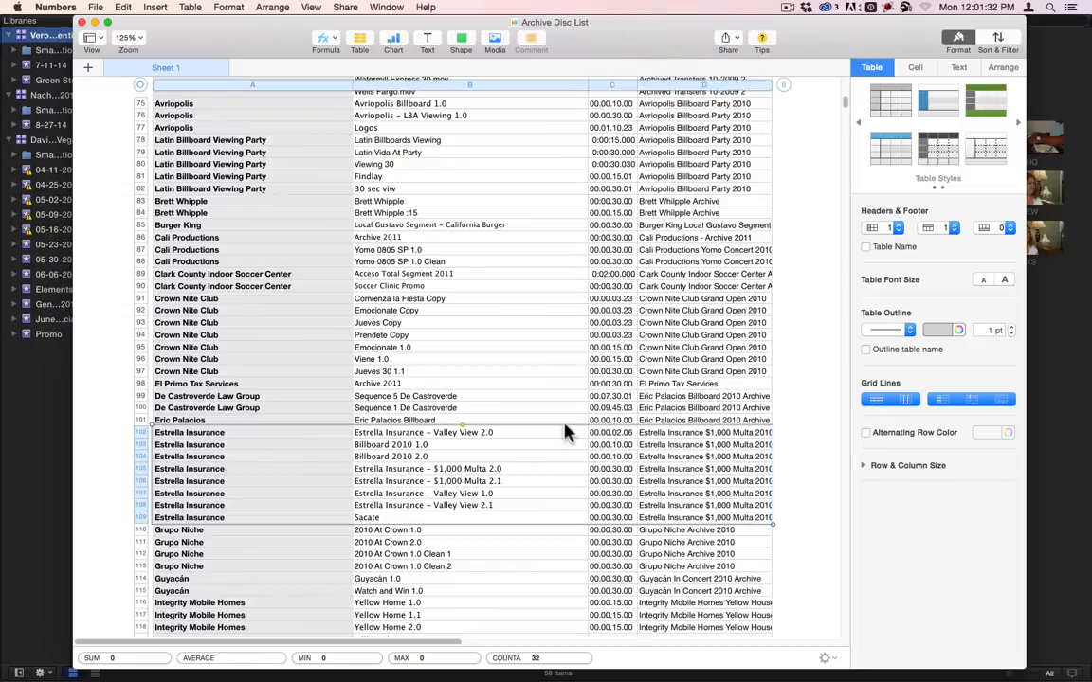
scroll(565, 432, "down", 10)
scroll(565, 433, "down", 20)
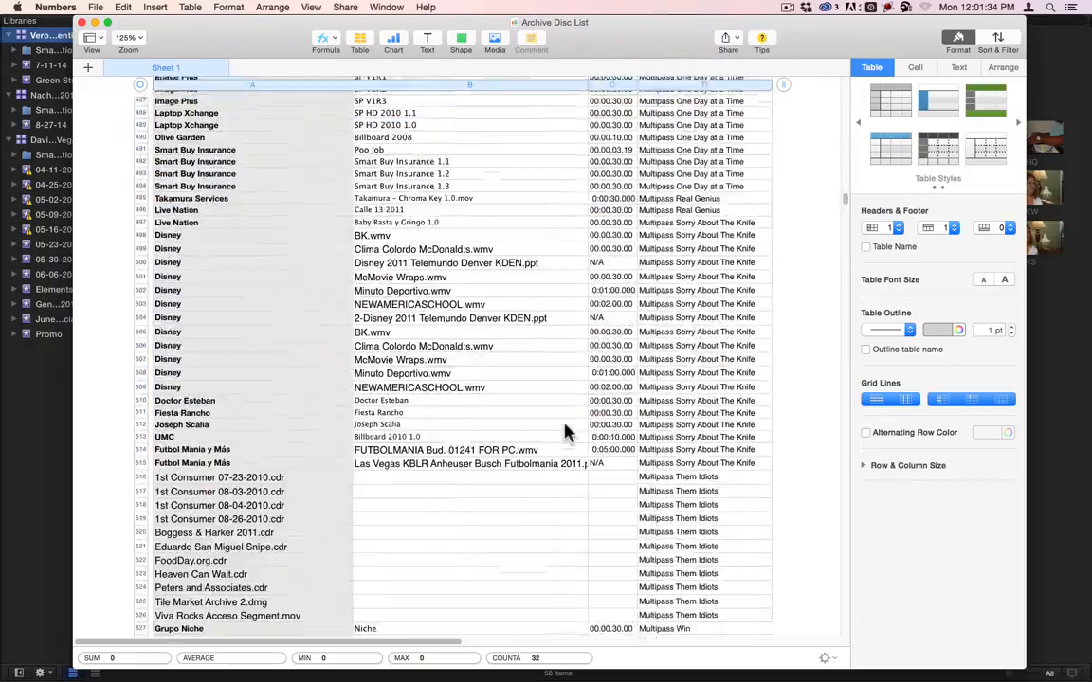
scroll(565, 433, "down", 20)
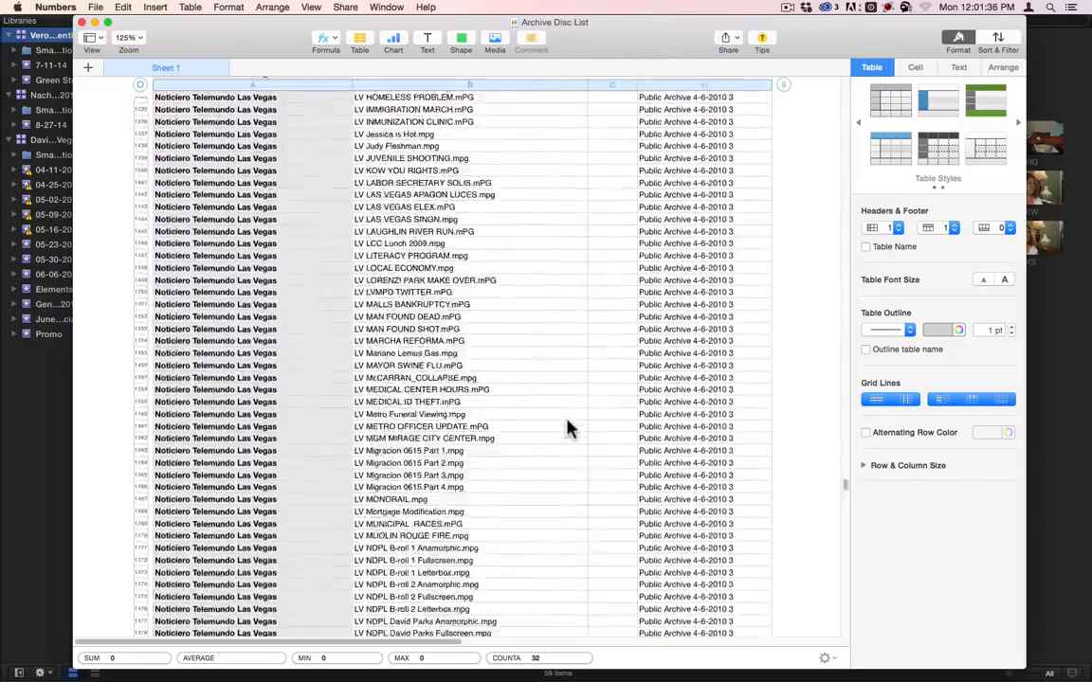
scroll(567, 420, "up", 15)
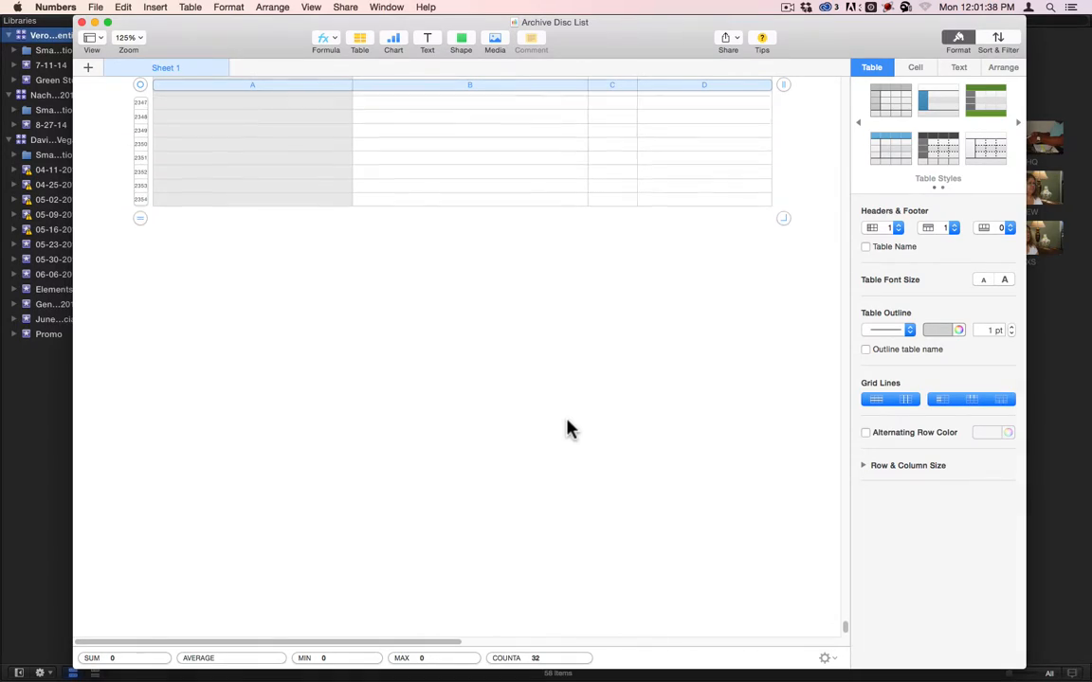
scroll(566, 420, "down", 15)
scroll(567, 429, "up", 5)
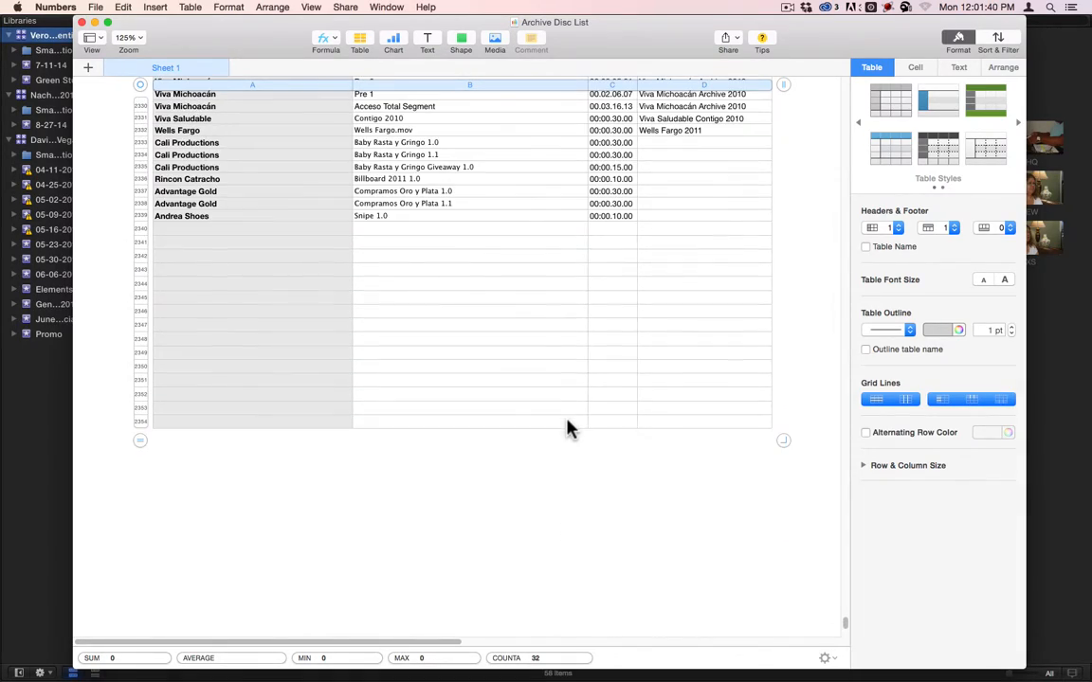
Enter 'Nacho Daddy' in A2340 below Andrea Shoes, then move the spreadsheet window aside.
left_click(276, 231)
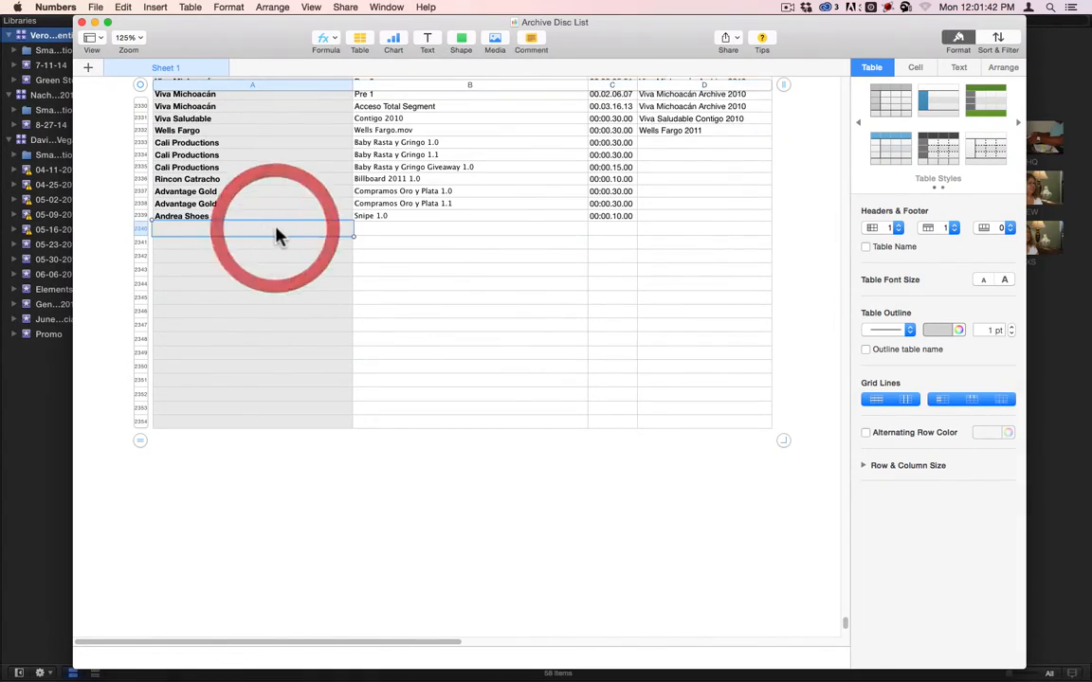
type("Nacho Daddy")
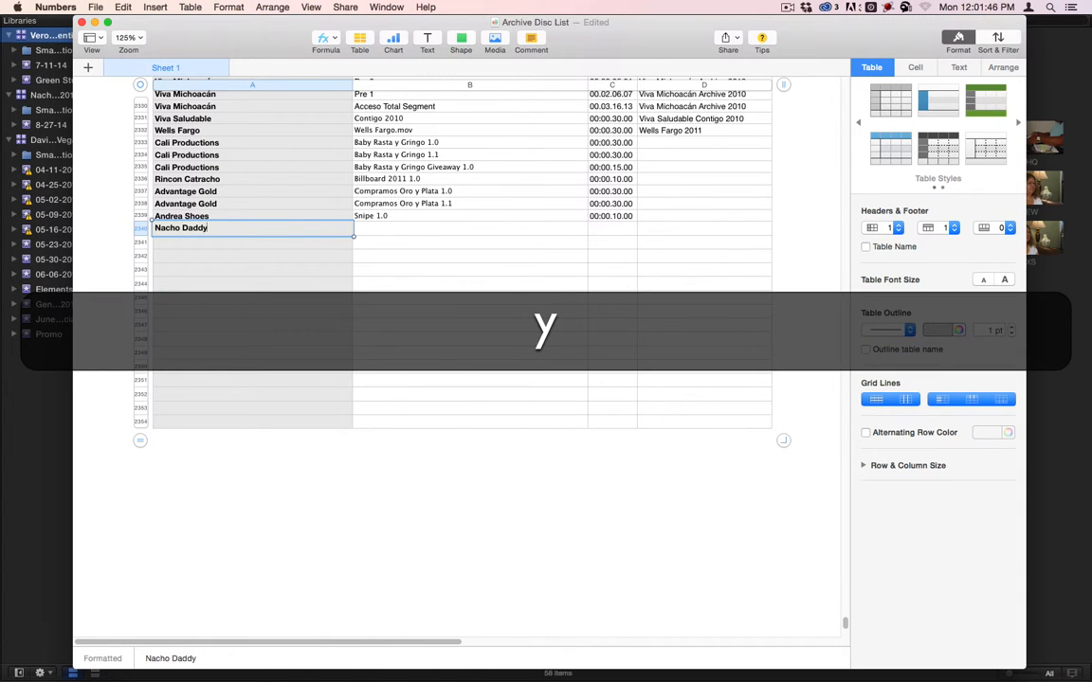
left_click(297, 207)
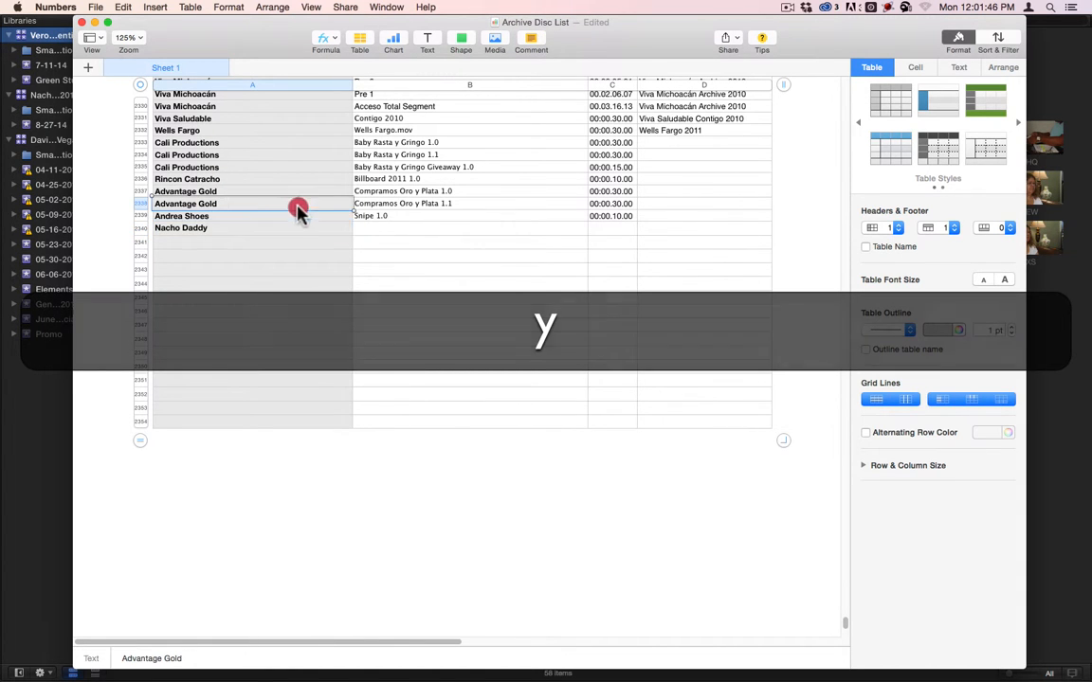
left_click_drag(265, 33, 1091, 17)
left_click(59, 80)
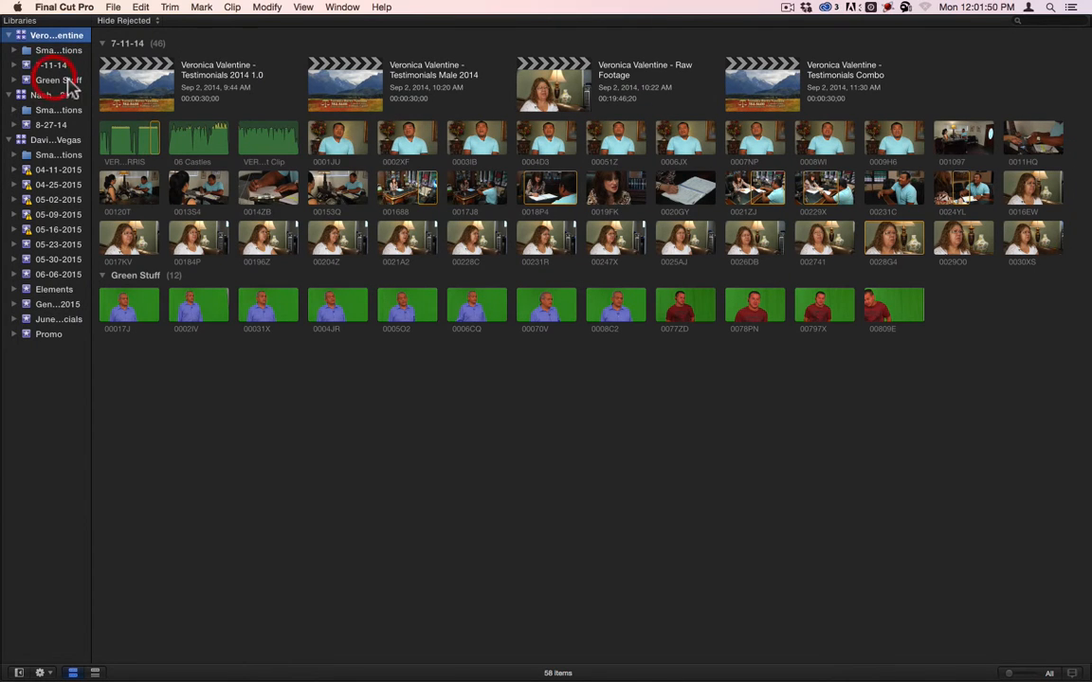
Check the 7-11-14 and 8-27-14 events in Final Cut Pro, then bring the spreadsheet back.
left_click(55, 65)
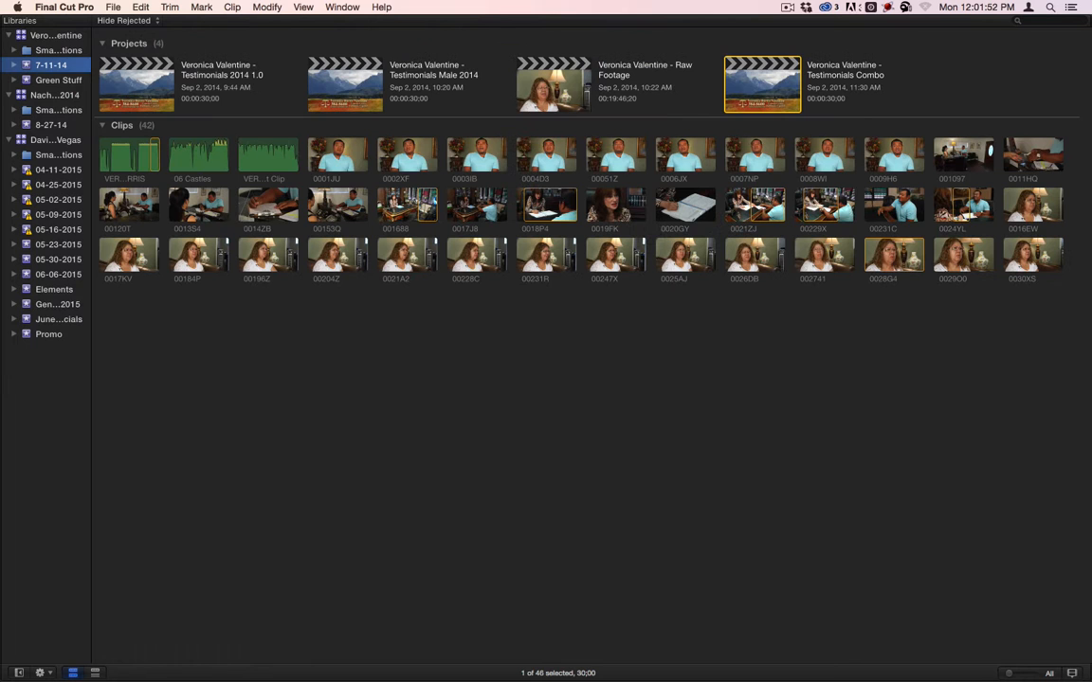
key("super+Tab")
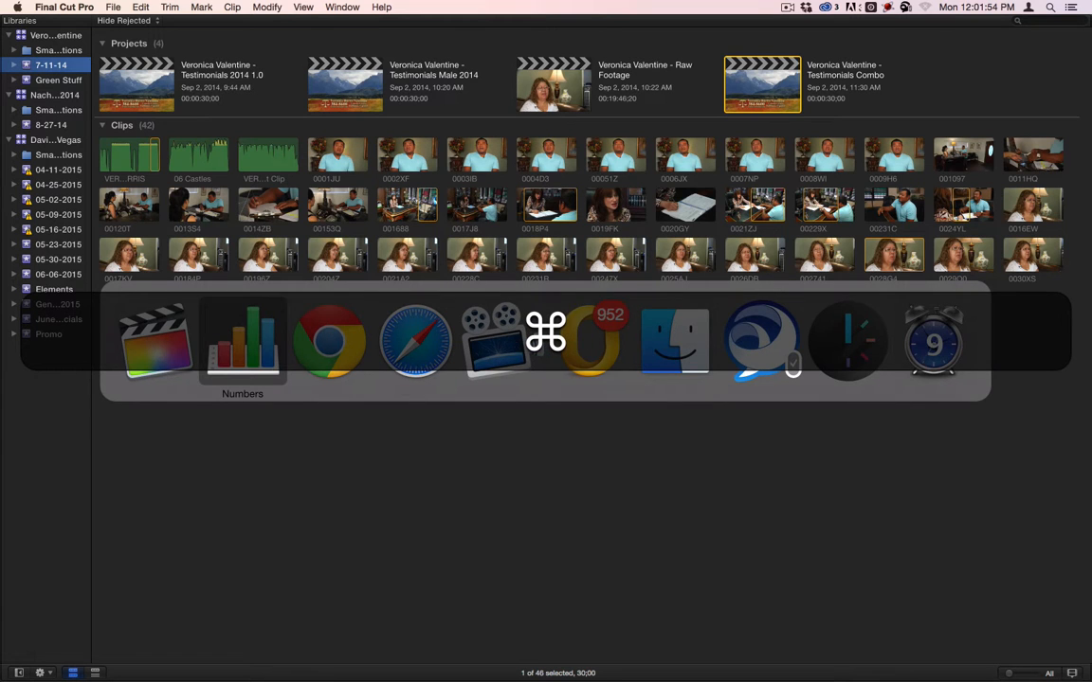
left_click(56, 125)
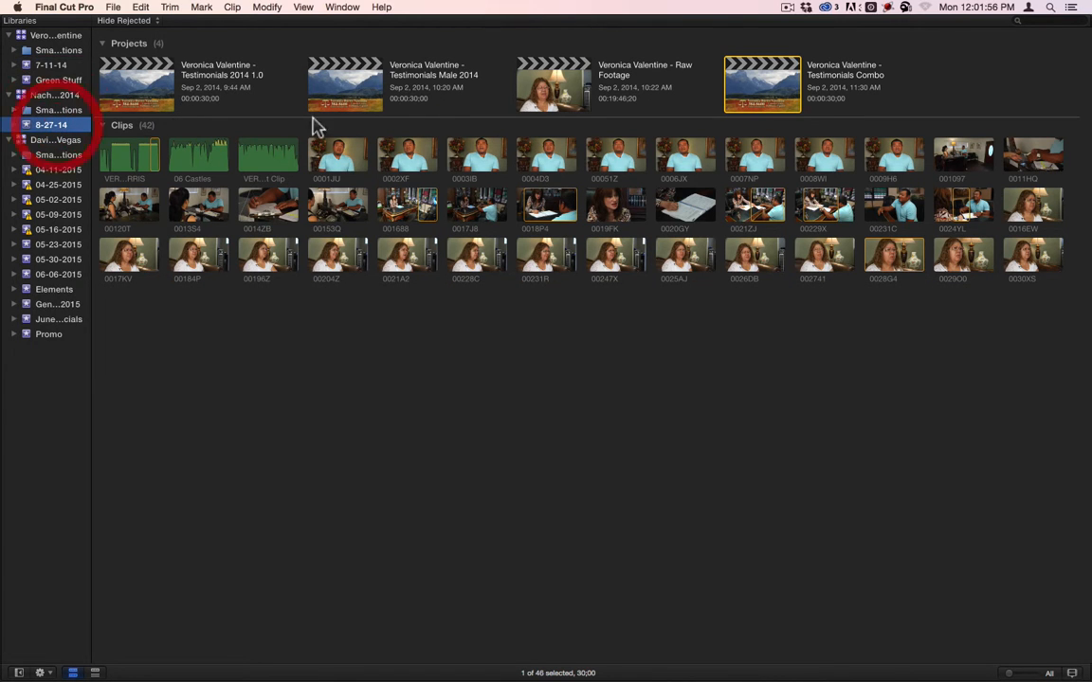
key("super+Tab")
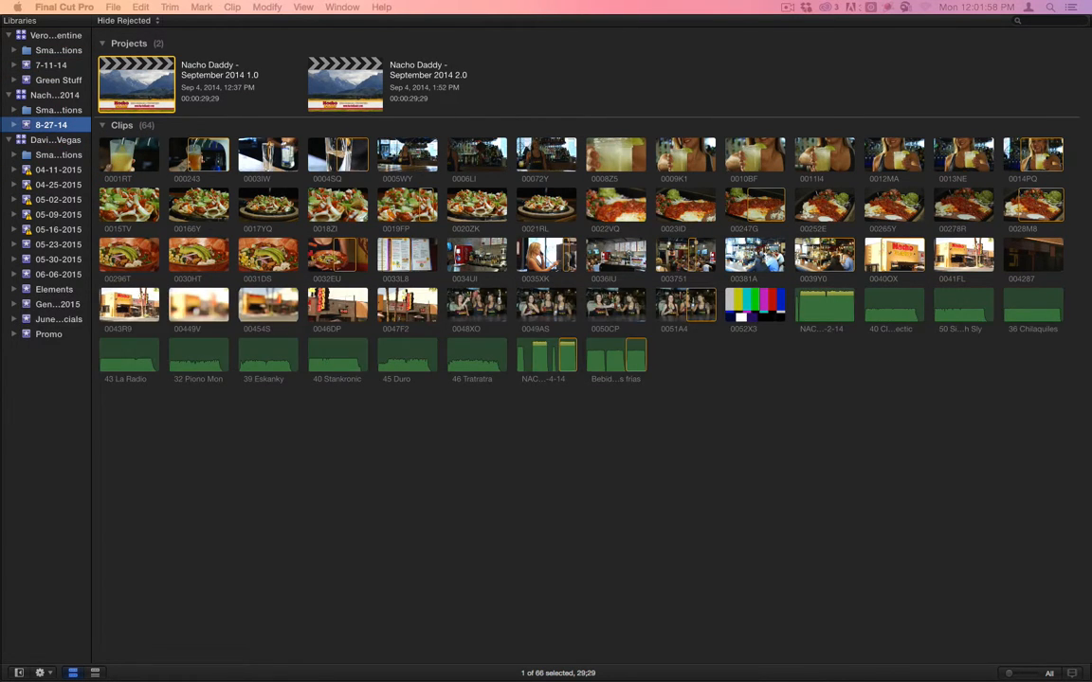
left_click_drag(1090, 4, 597, 3)
Enter 'September 2014 1.0' and 'September 14 2.0' in B2340 and B2341.
left_click(406, 229)
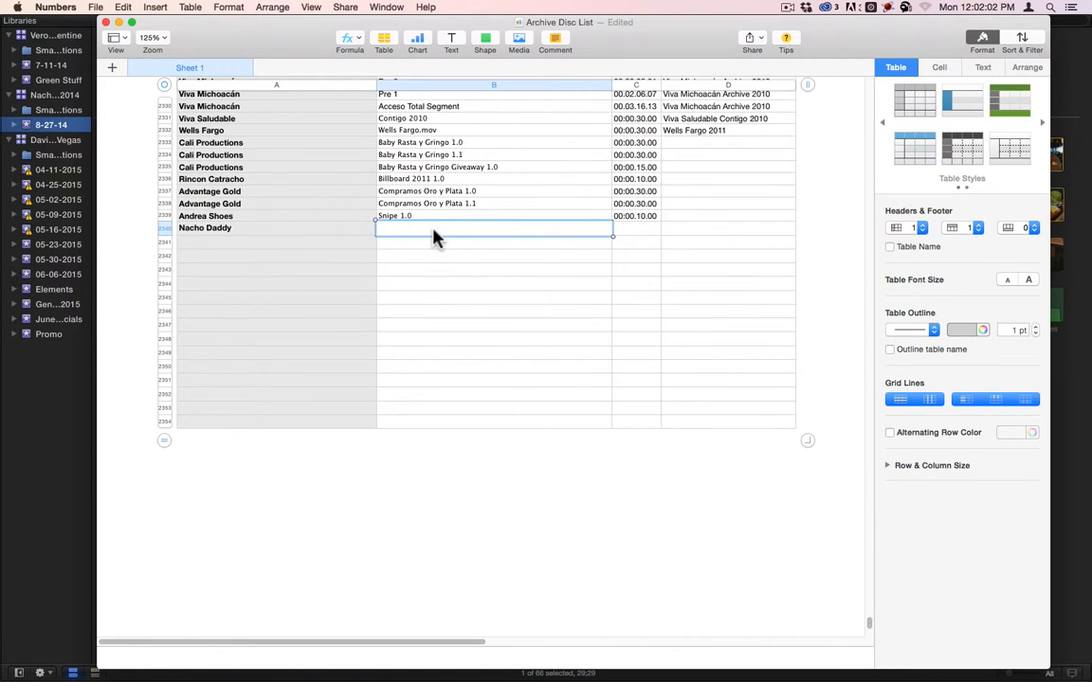
type("Septemb")
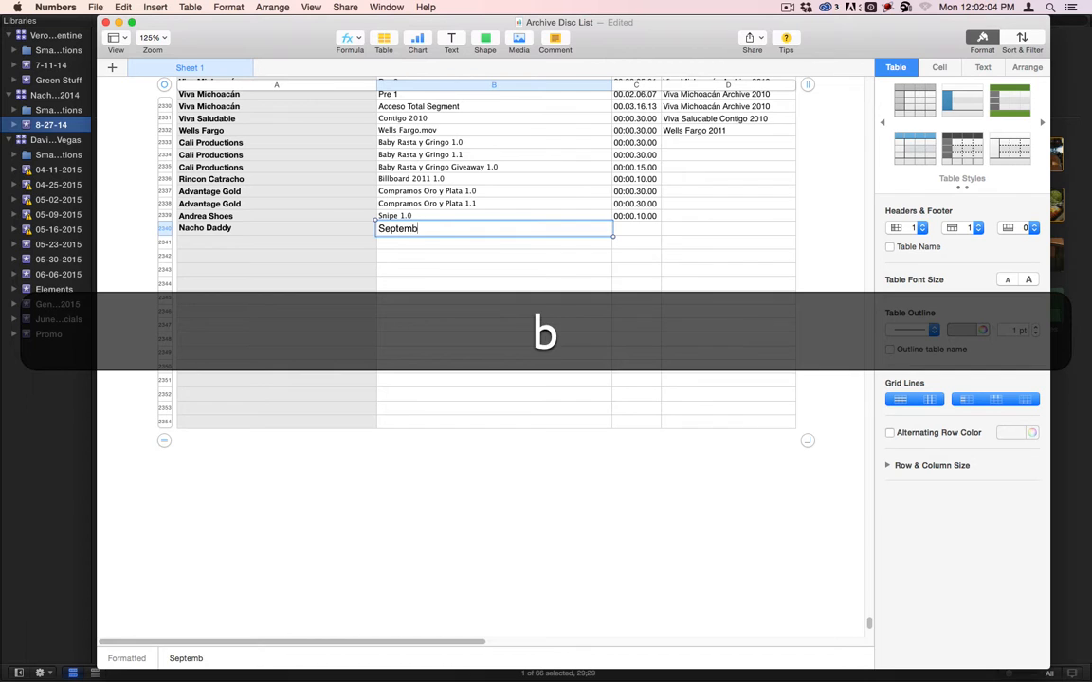
type("er")
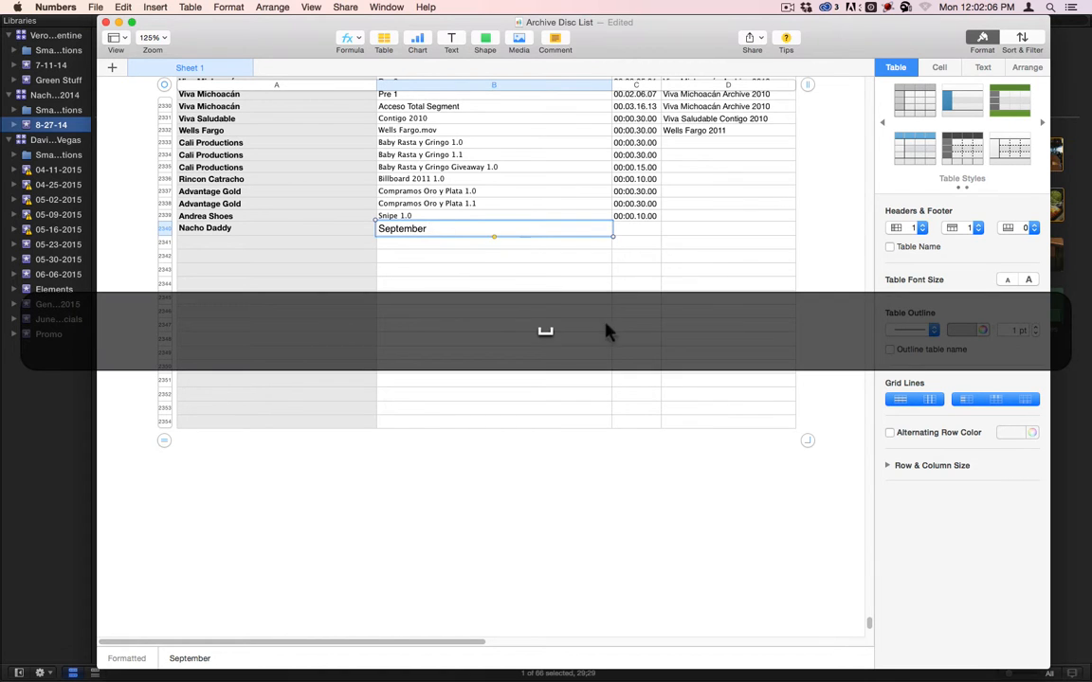
type(" 2014 1.0")
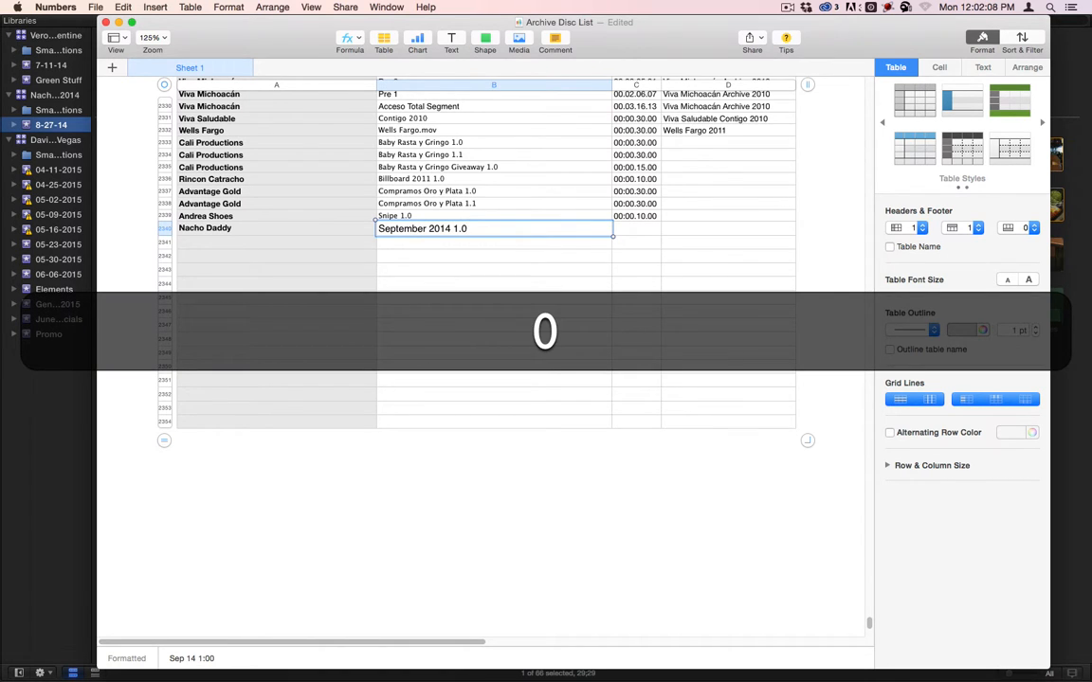
key("Return")
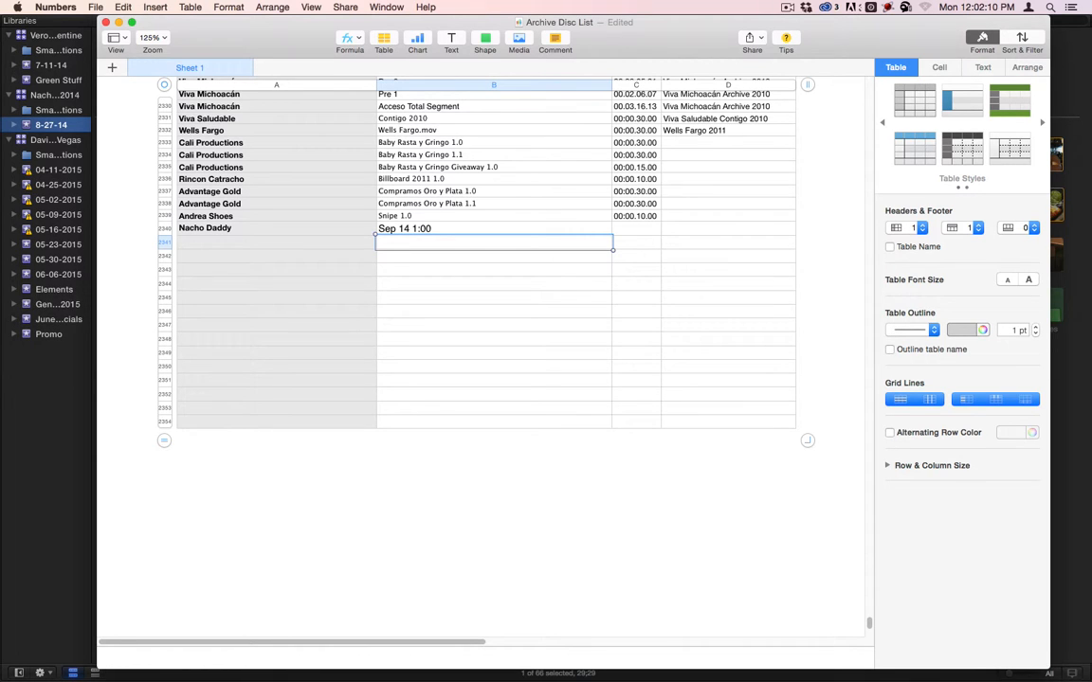
type("Sep")
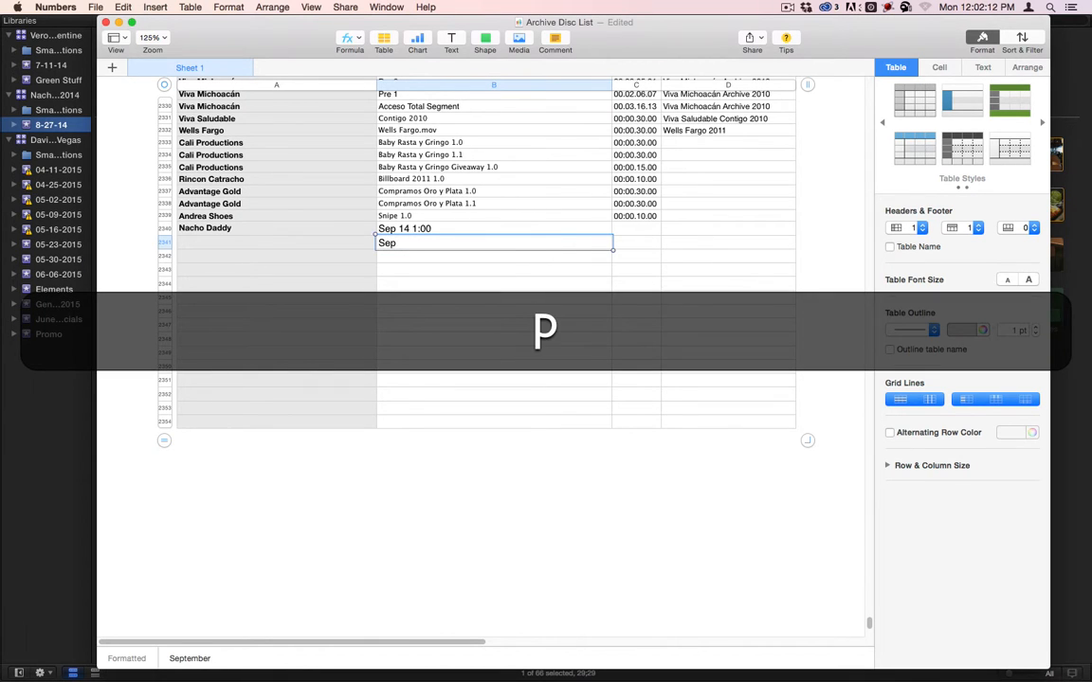
type("tember 14")
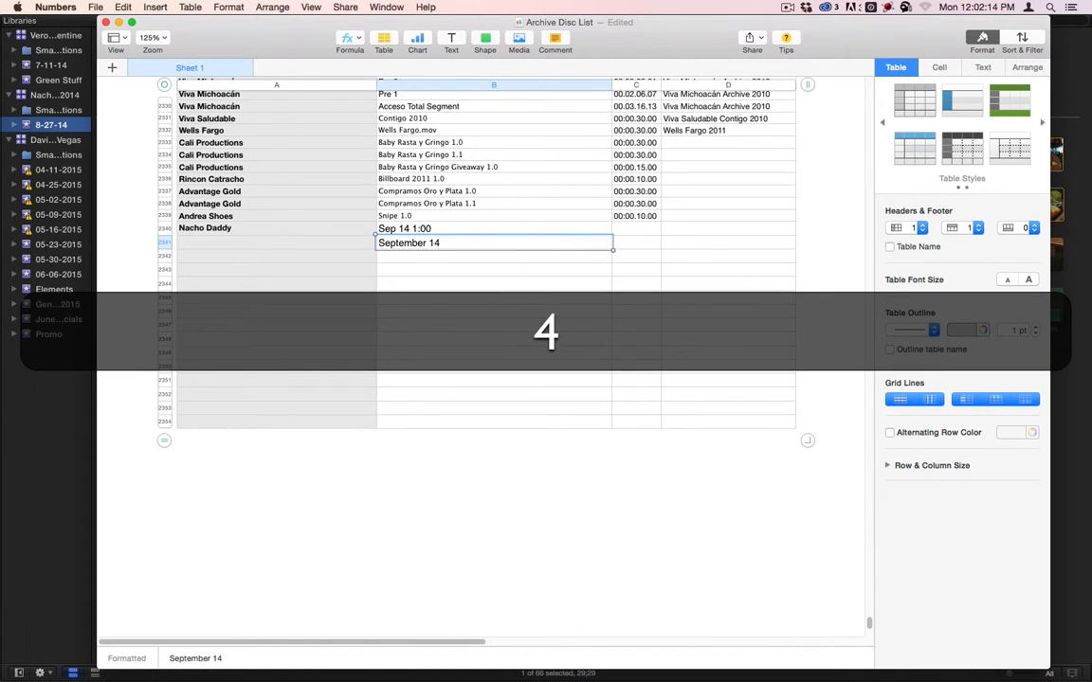
type(" 2.0")
key("Return")
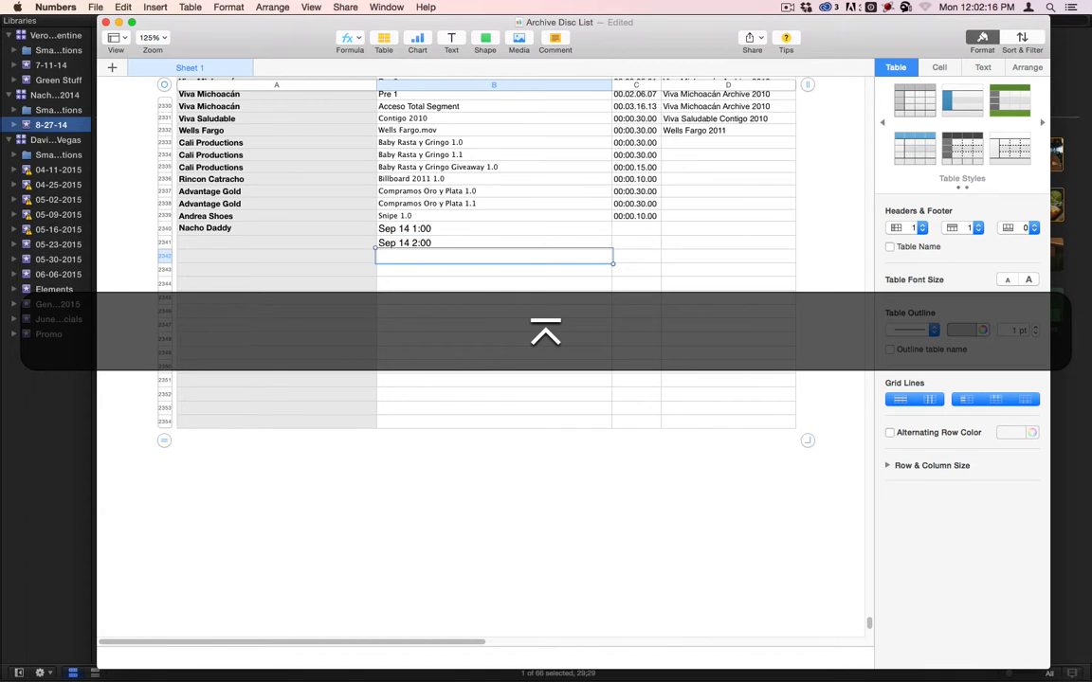
Italicise both date cells, B2340:B2341.
left_click(464, 227)
left_click(456, 243, "shift")
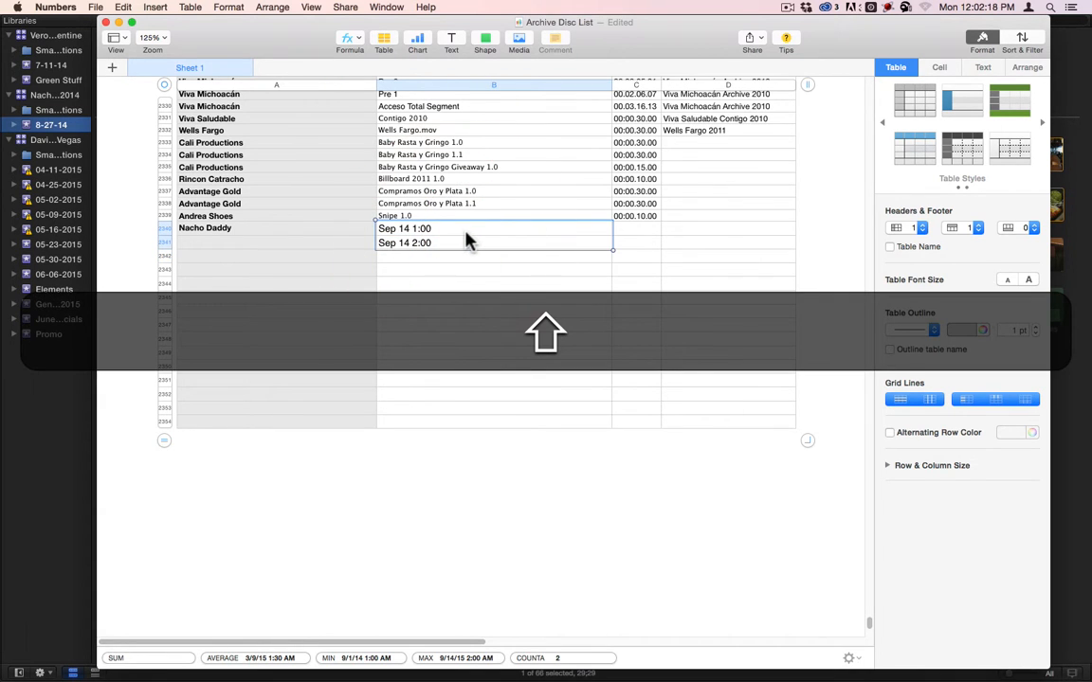
key("super+i")
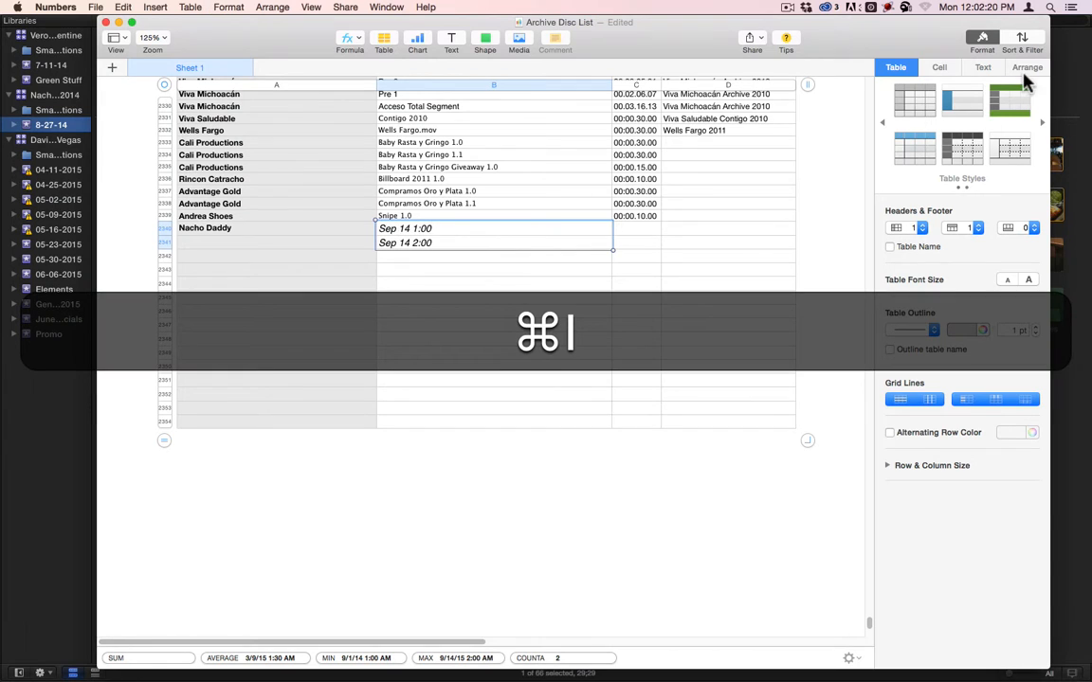
Set the two date cells' Data Format to Text in the Cell sidebar.
left_click(940, 65)
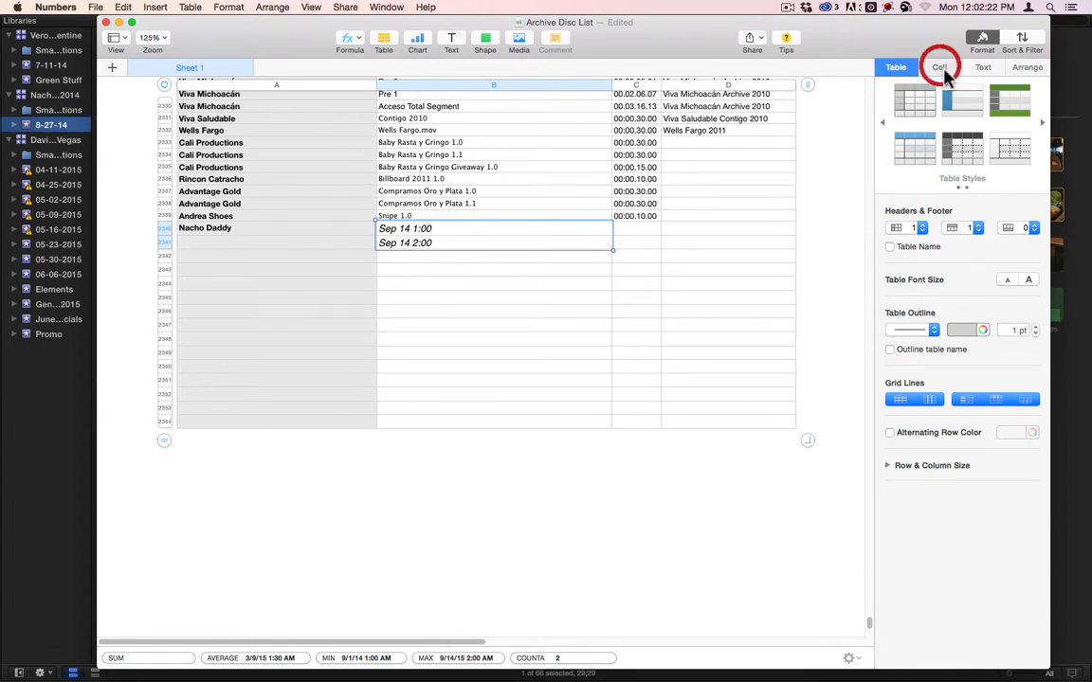
left_click(974, 130)
left_click(976, 130)
left_click(974, 112)
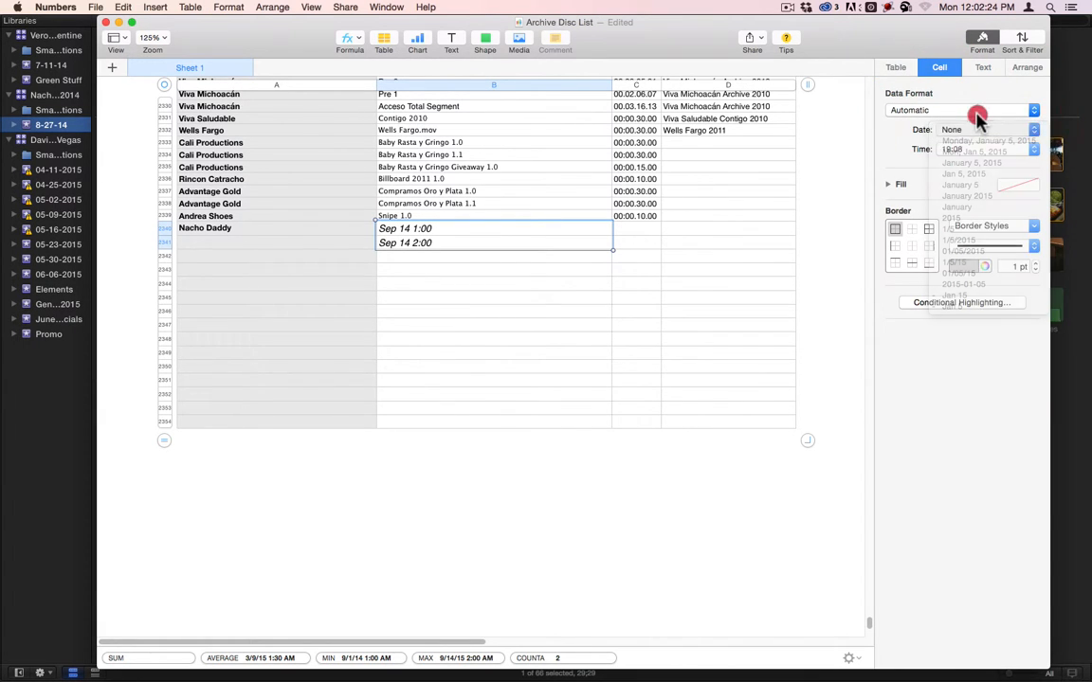
left_click(986, 205)
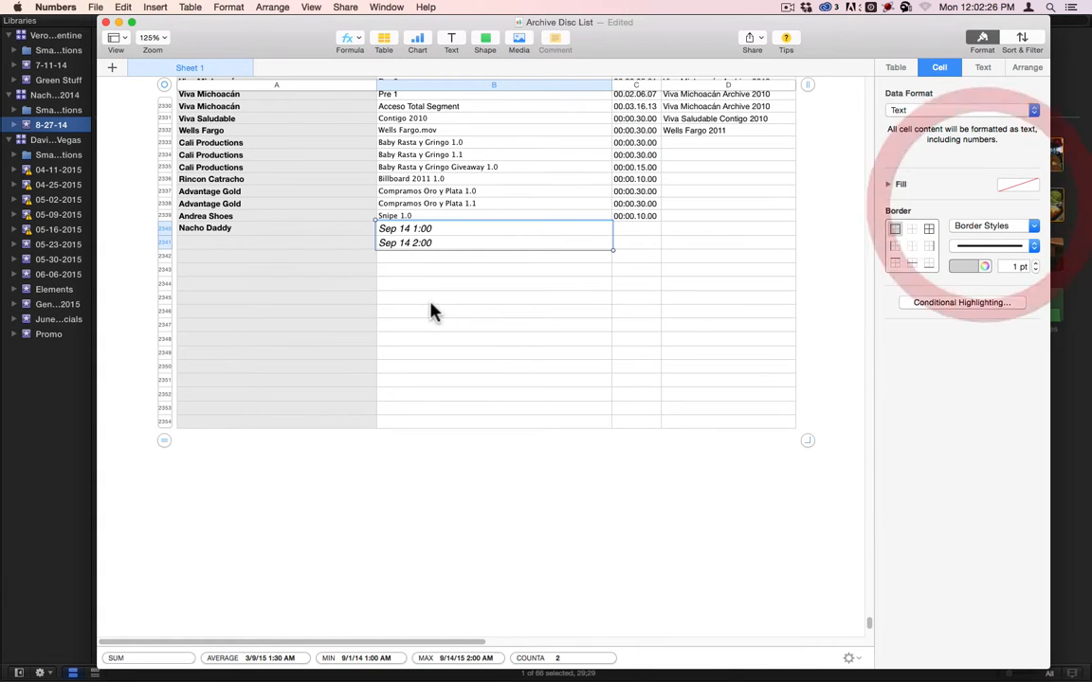
Remove the italics from B2340 and B2341.
left_click(479, 230)
left_click(353, 229, "shift")
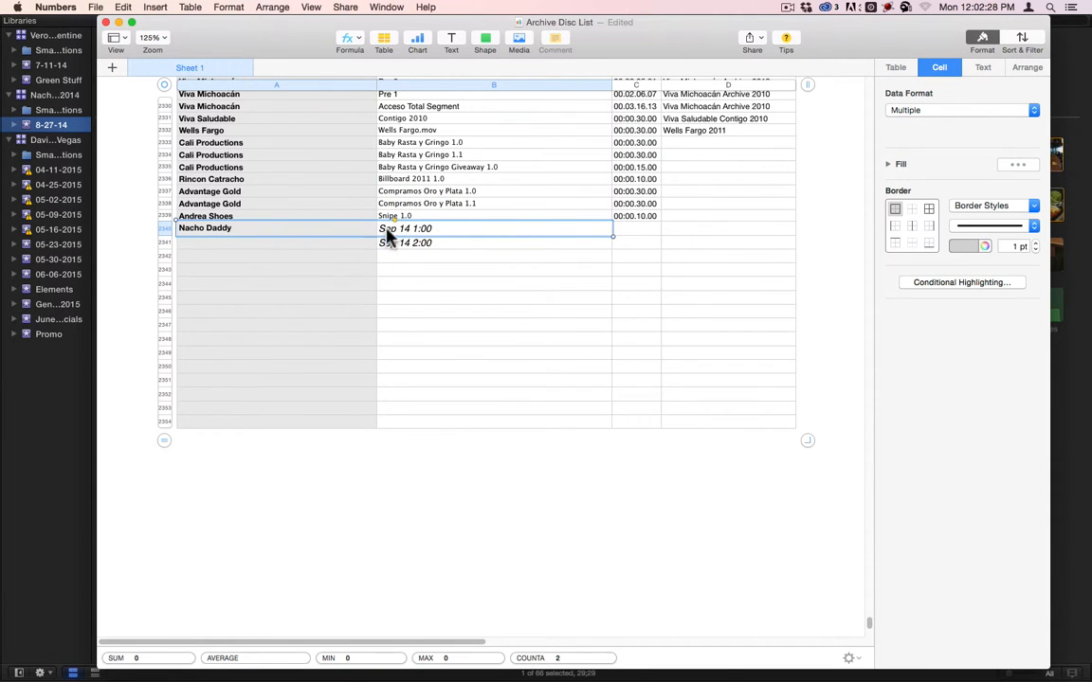
left_click(464, 232)
left_click(462, 245, "ctrl")
key("super+i")
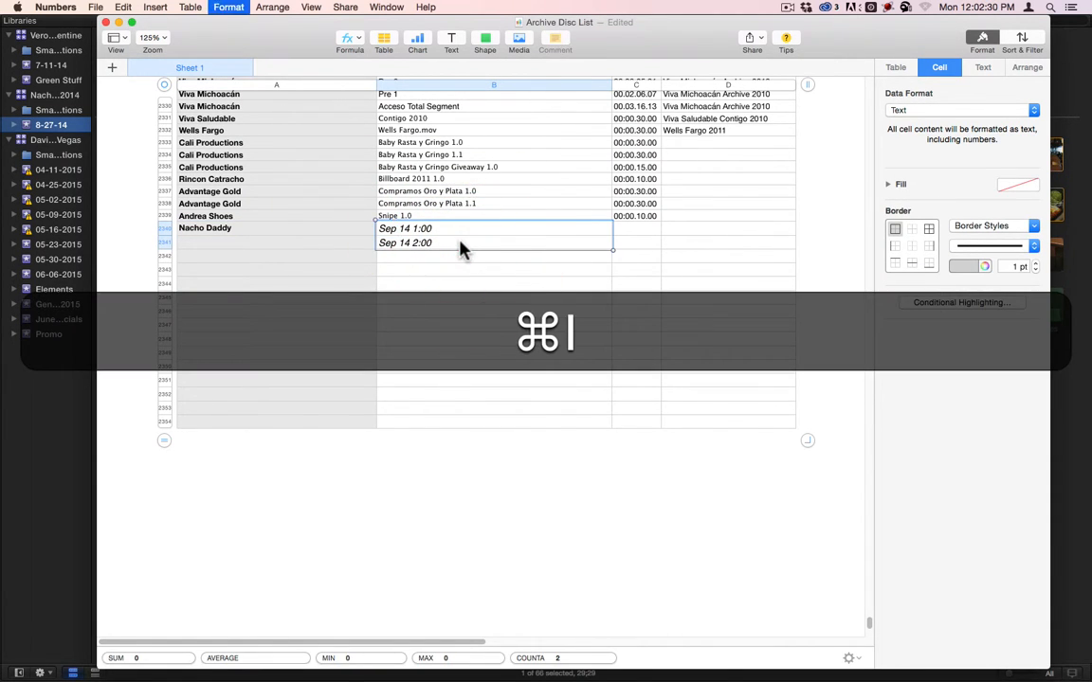
Retype the cells as 'September 2014 1.0' and 'September 2014 2.0'.
double_click(461, 227)
type("Septermb")
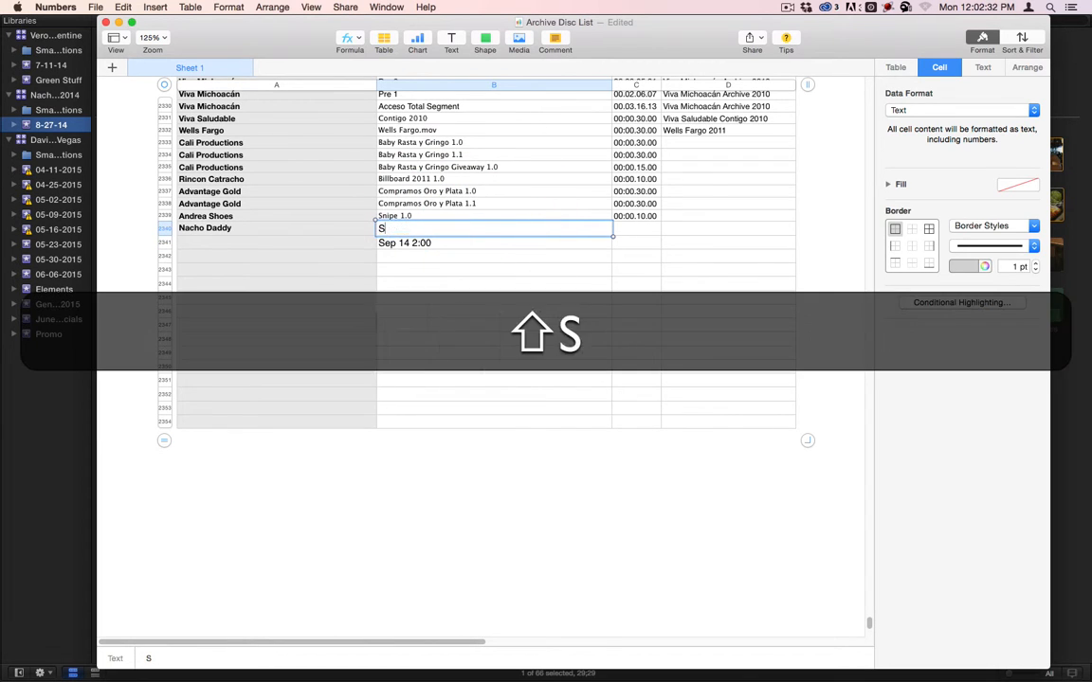
key("BackSpace")
key("BackSpace")
key("BackSpace")
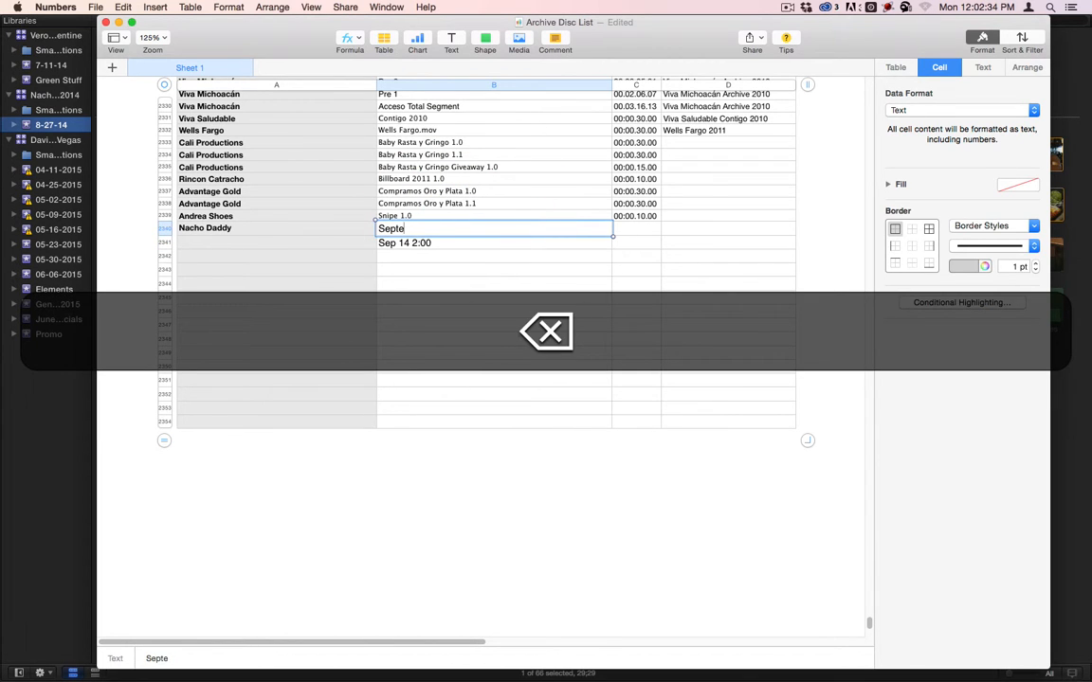
type("mber 2014 1.0")
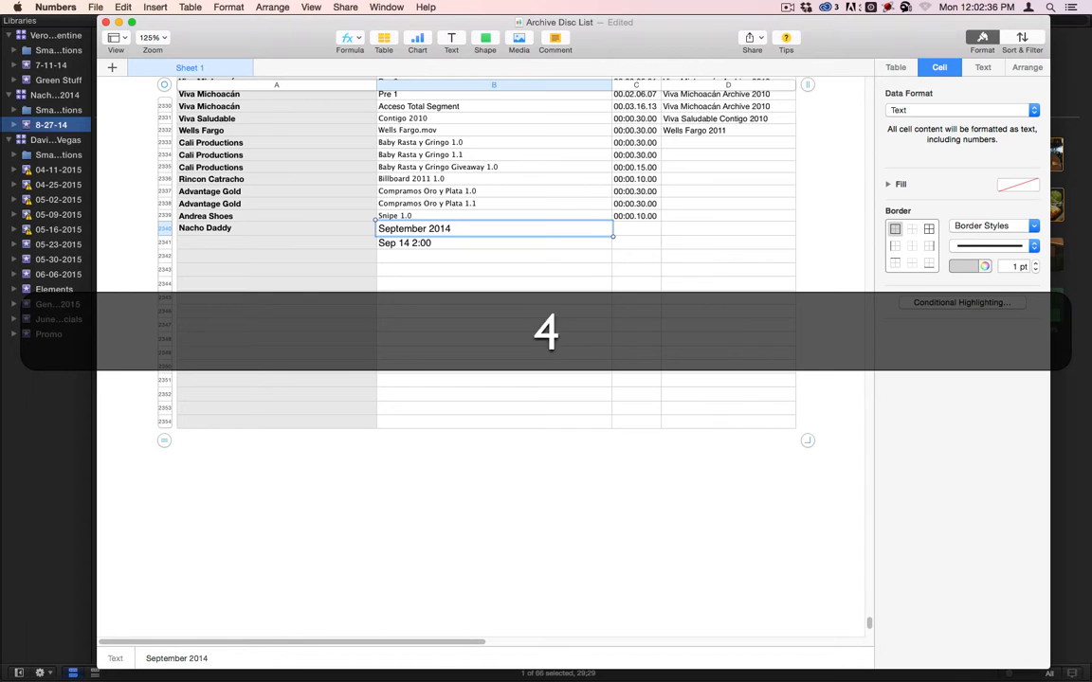
key("Return")
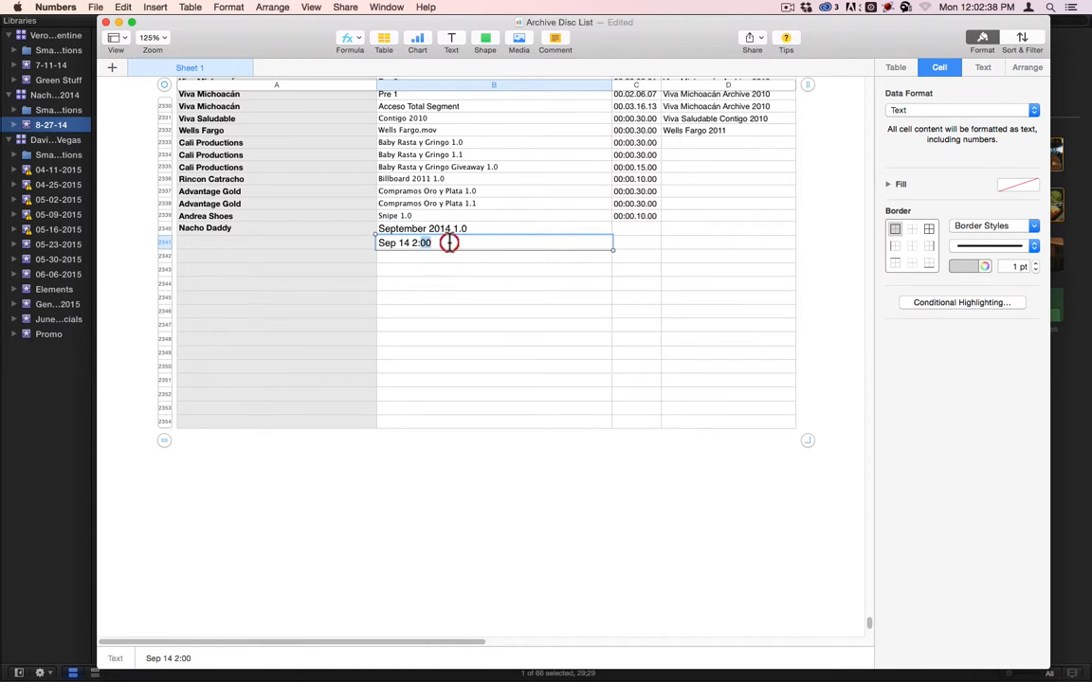
double_click(448, 243)
type("Septemb")
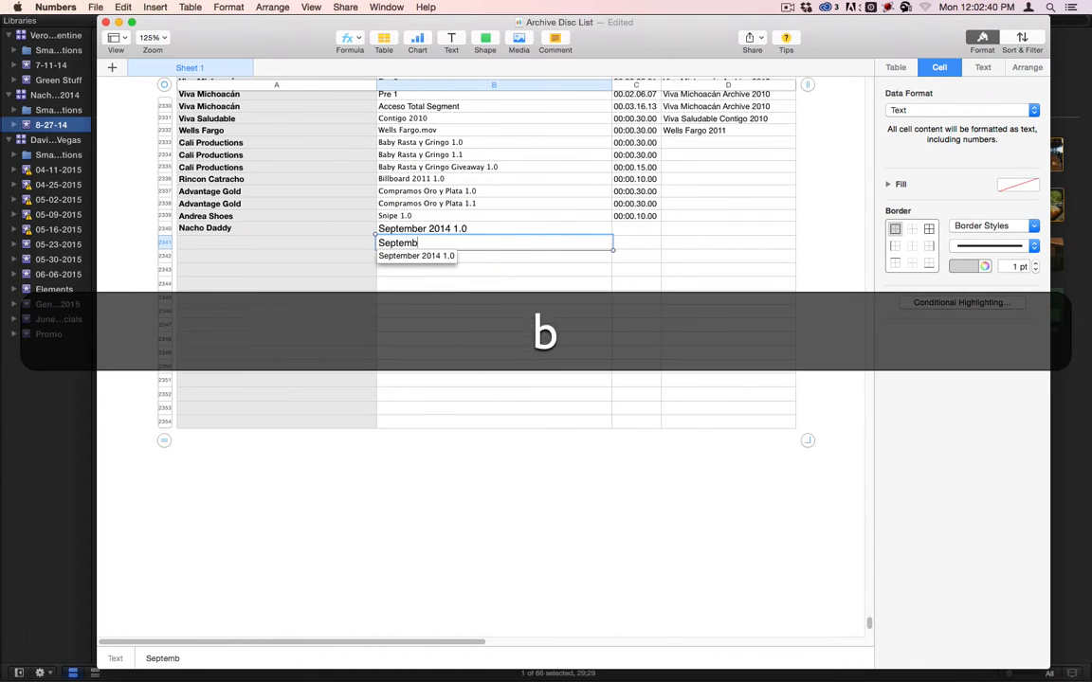
type("er 2014 2.")
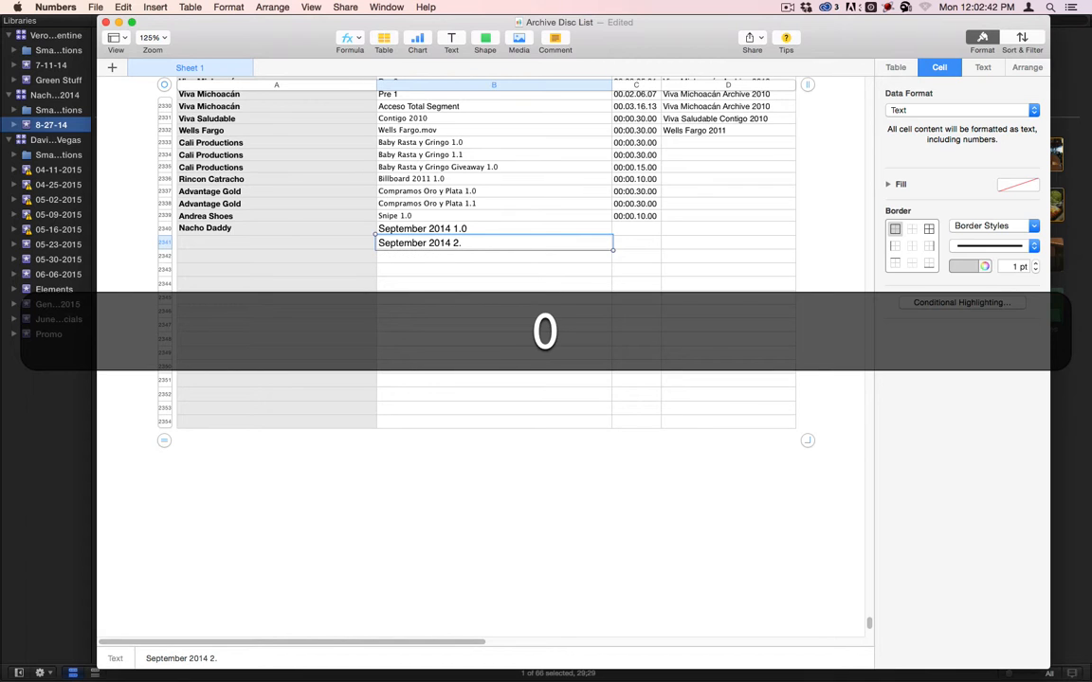
type("0")
key("Return")
left_click(245, 233)
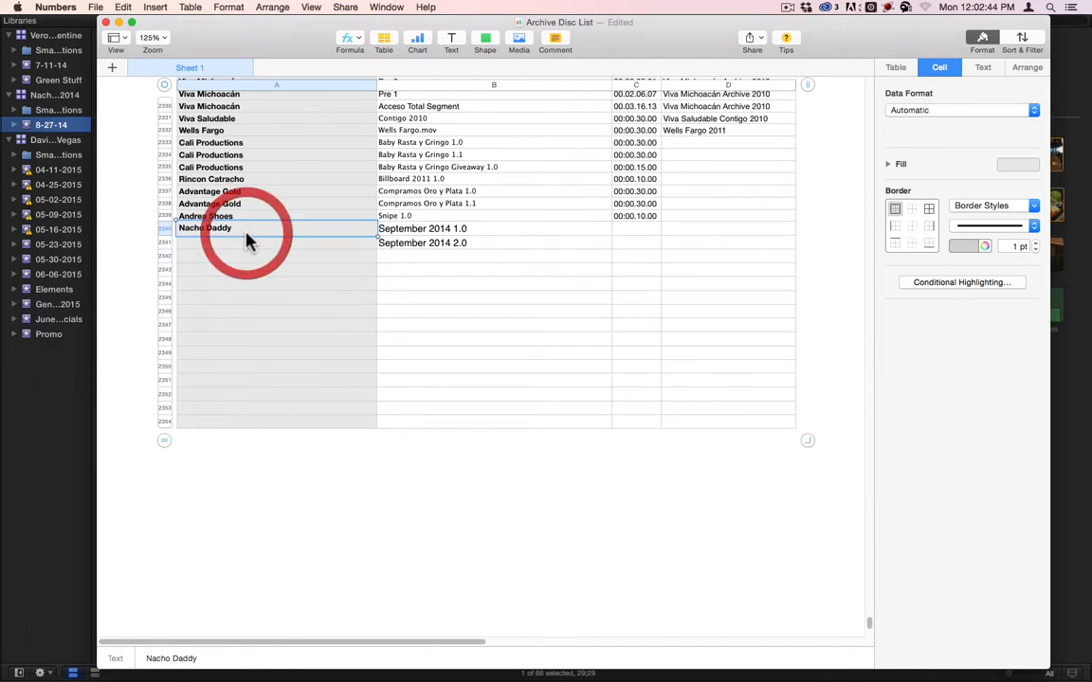
Copy the Nacho Daddy client name into A2341.
key("super+c")
left_click(243, 243)
key("super+v")
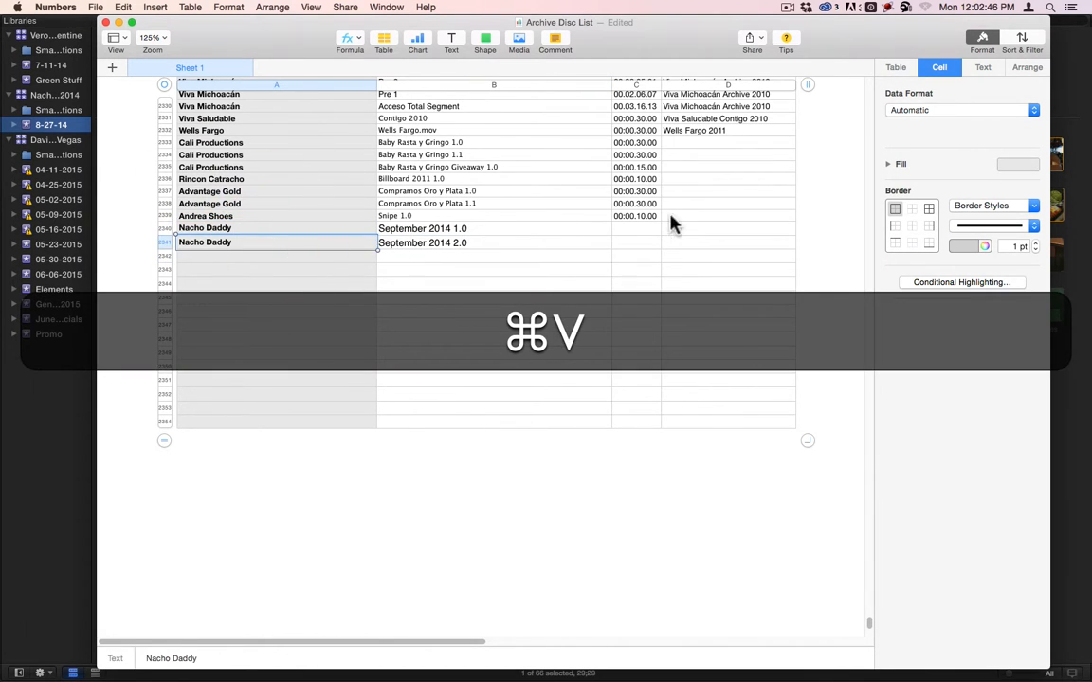
Enter 00:00:30;00 as the duration for both Nacho Daddy rows in column C.
left_click(651, 230)
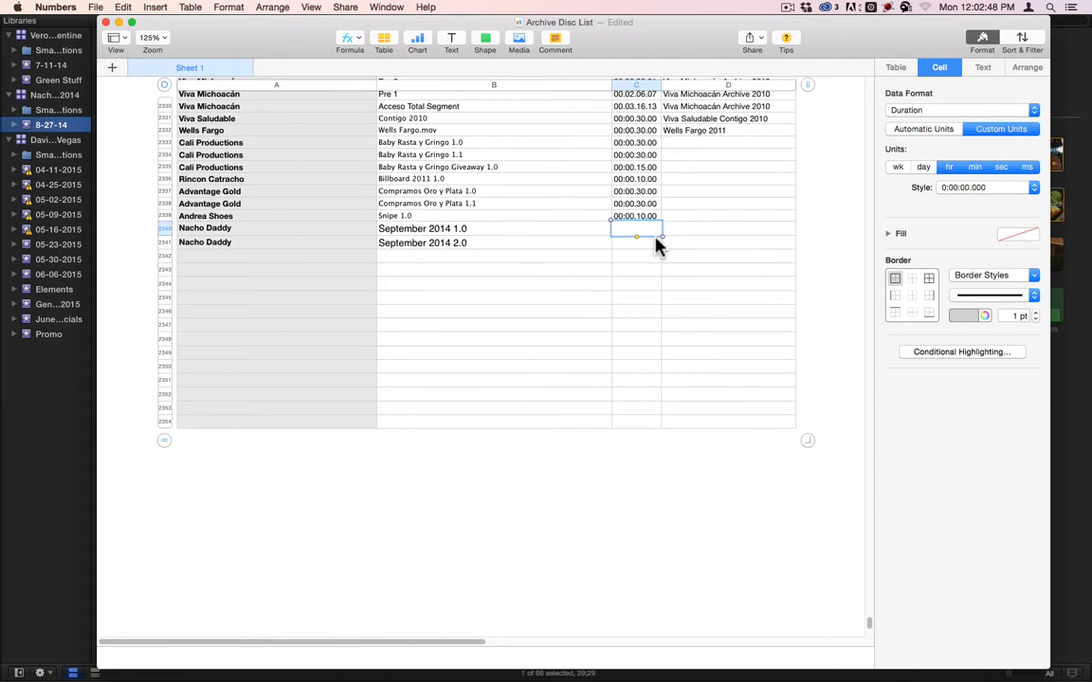
type(":30")
key("Tab")
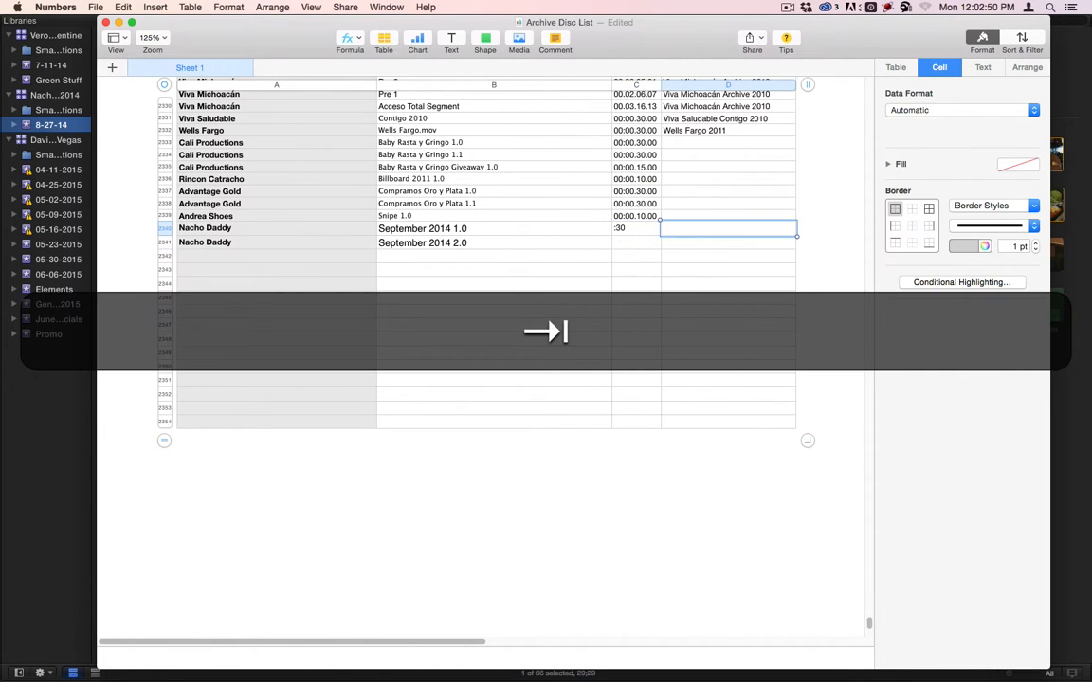
left_click(630, 230)
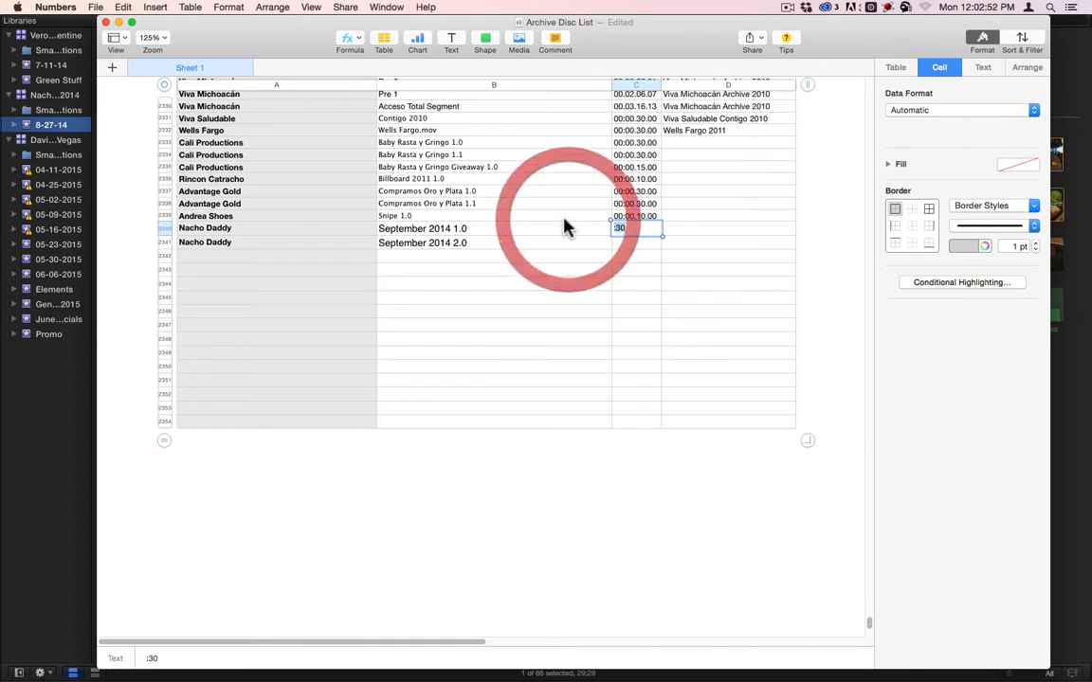
type("00:00:")
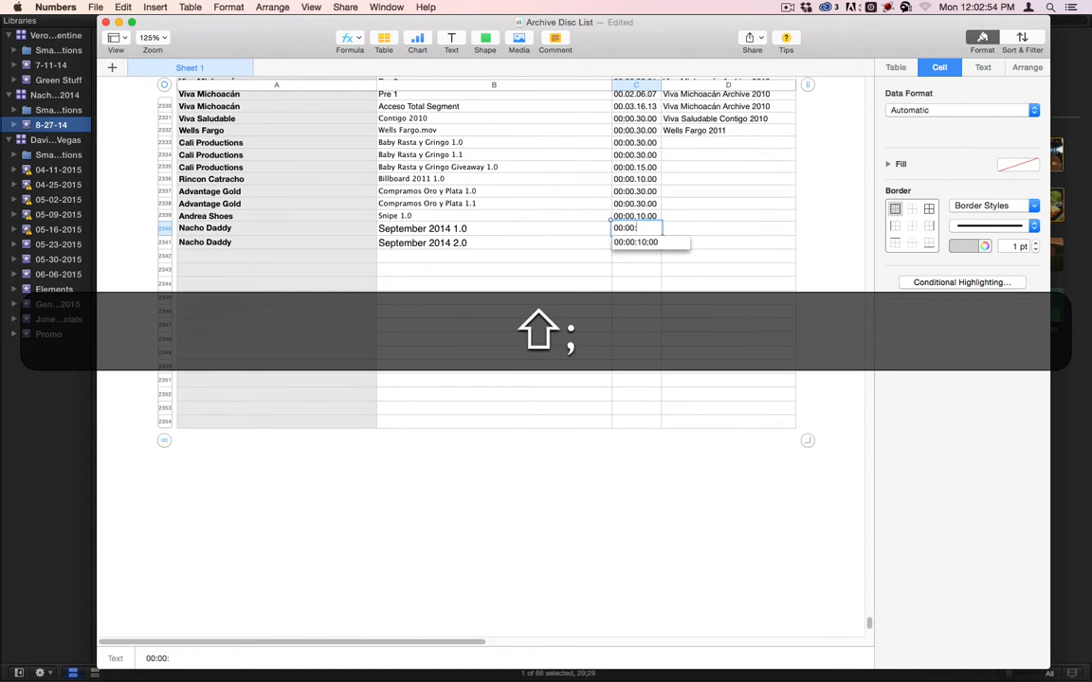
type("030:00")
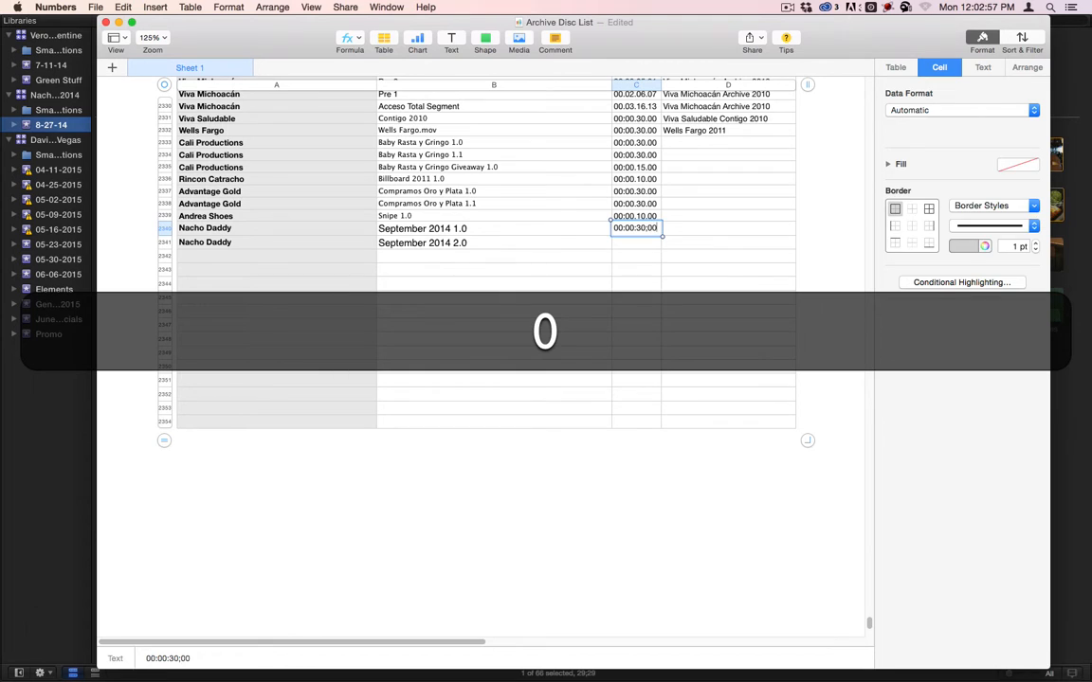
key("Return")
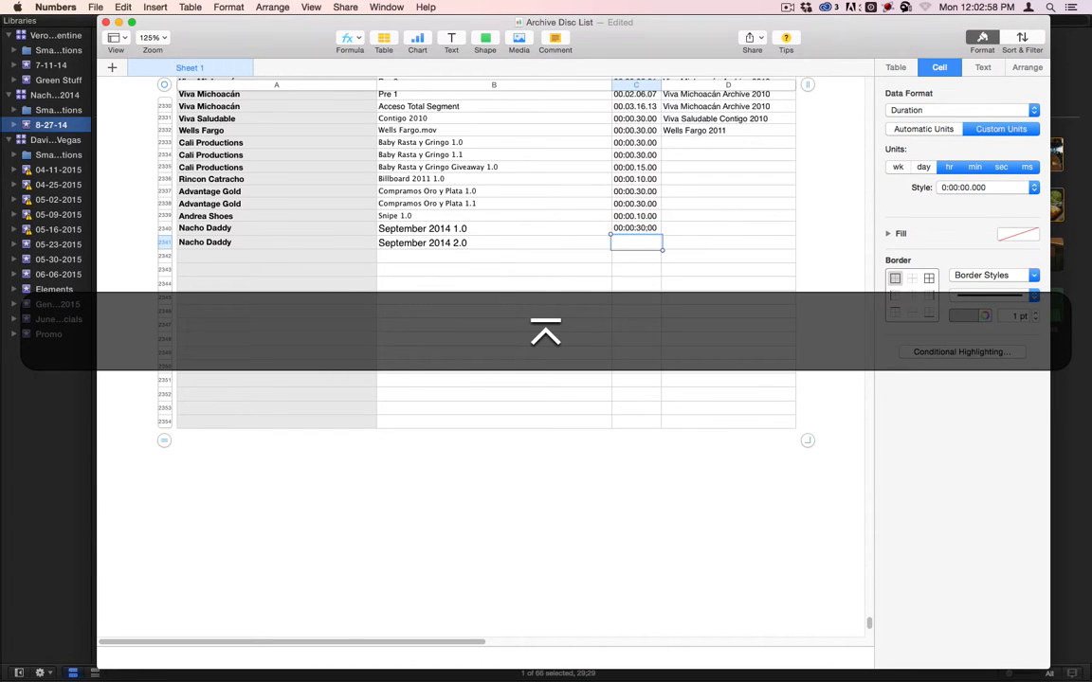
type("00:00:")
type("30;00")
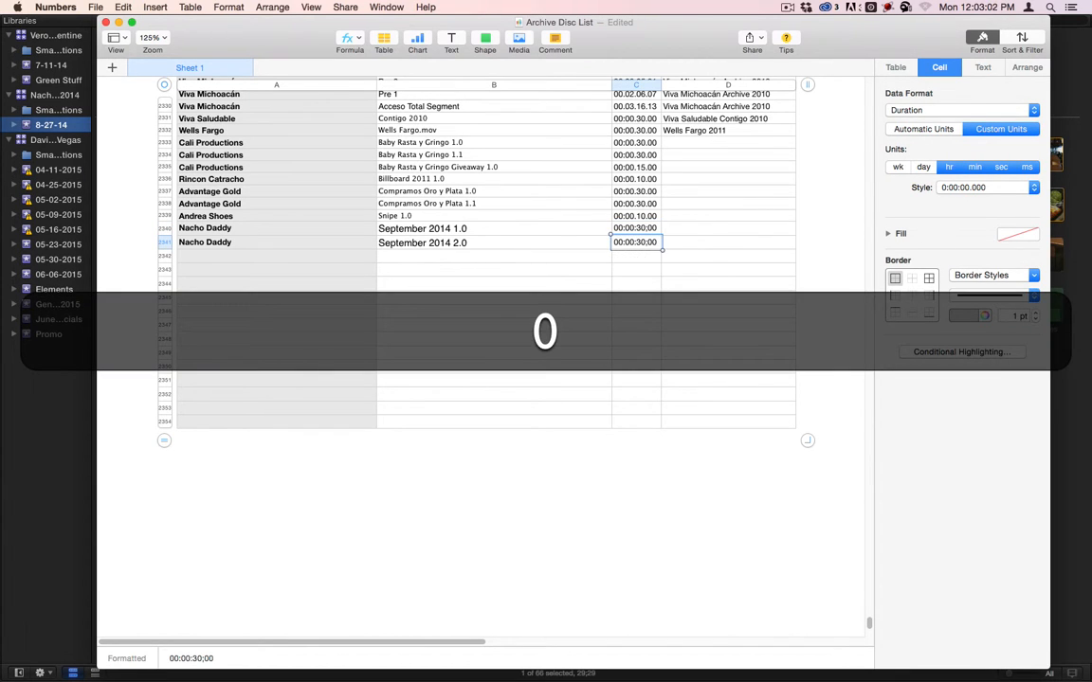
key("Return")
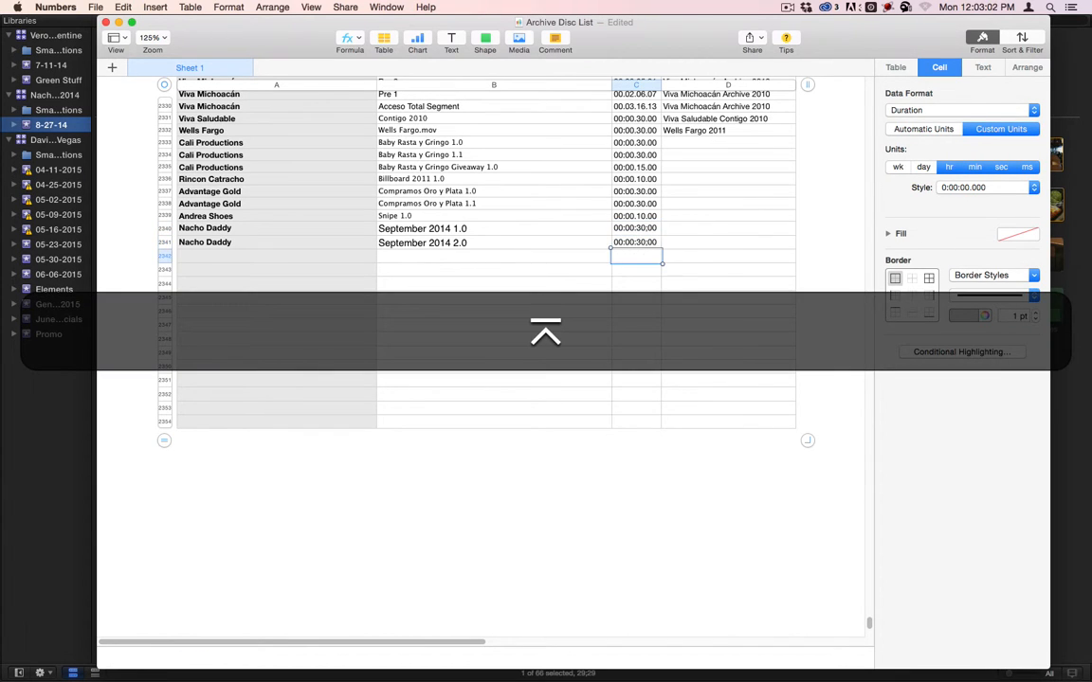
Add a 'Multipass Rafael' note in column D, then clear it again.
left_click(701, 232)
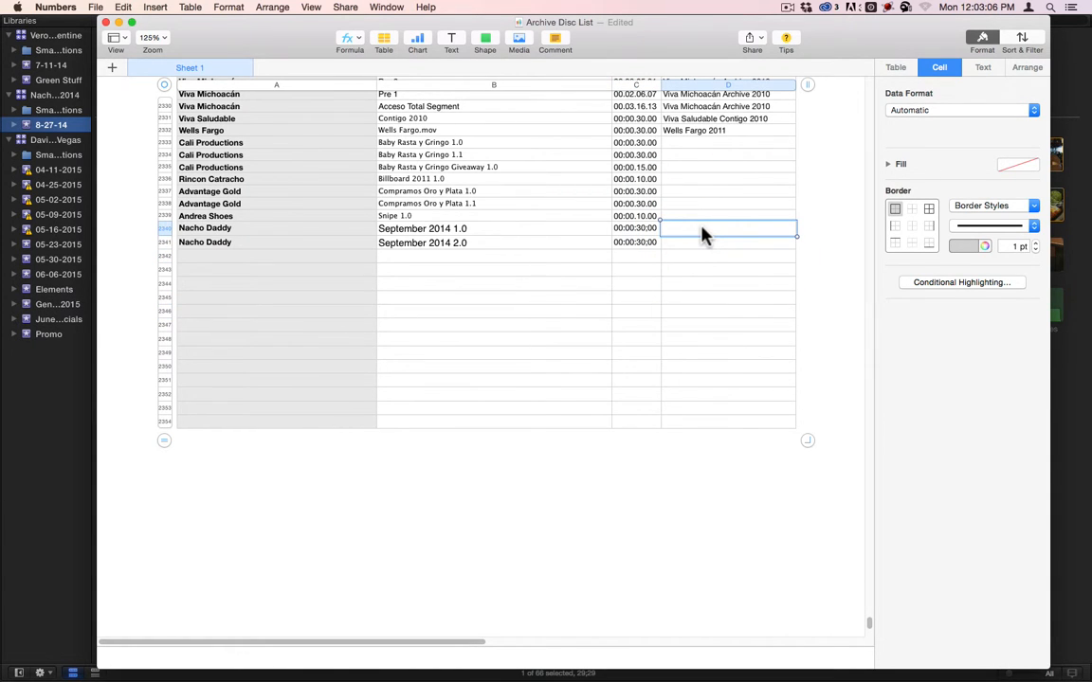
type("Multipas")
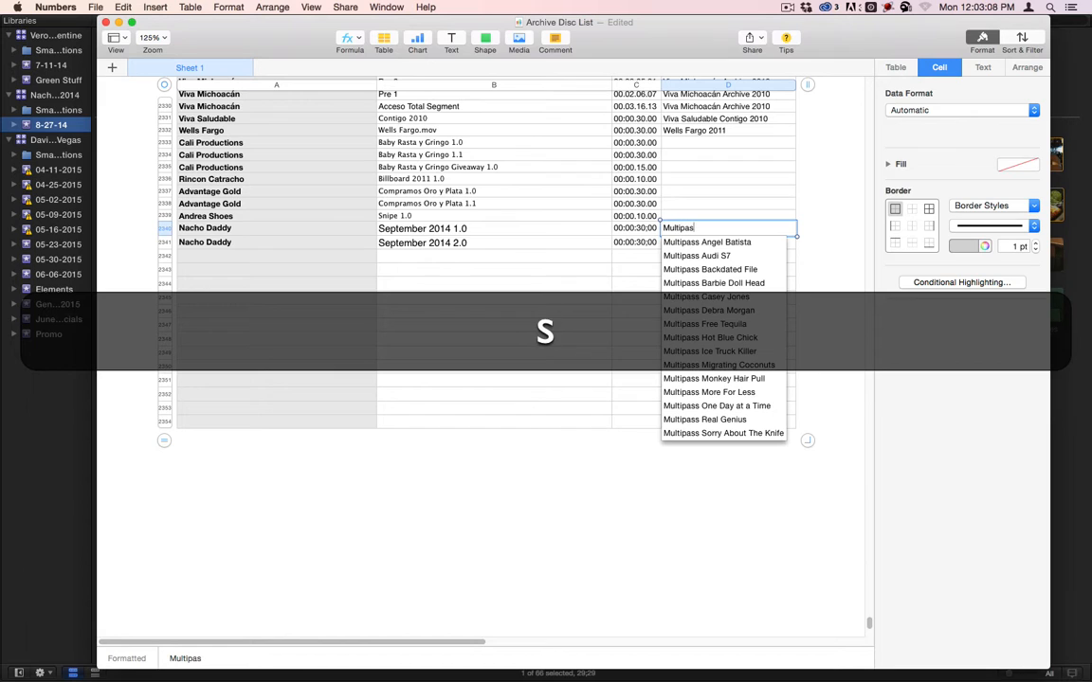
type("s Rafael")
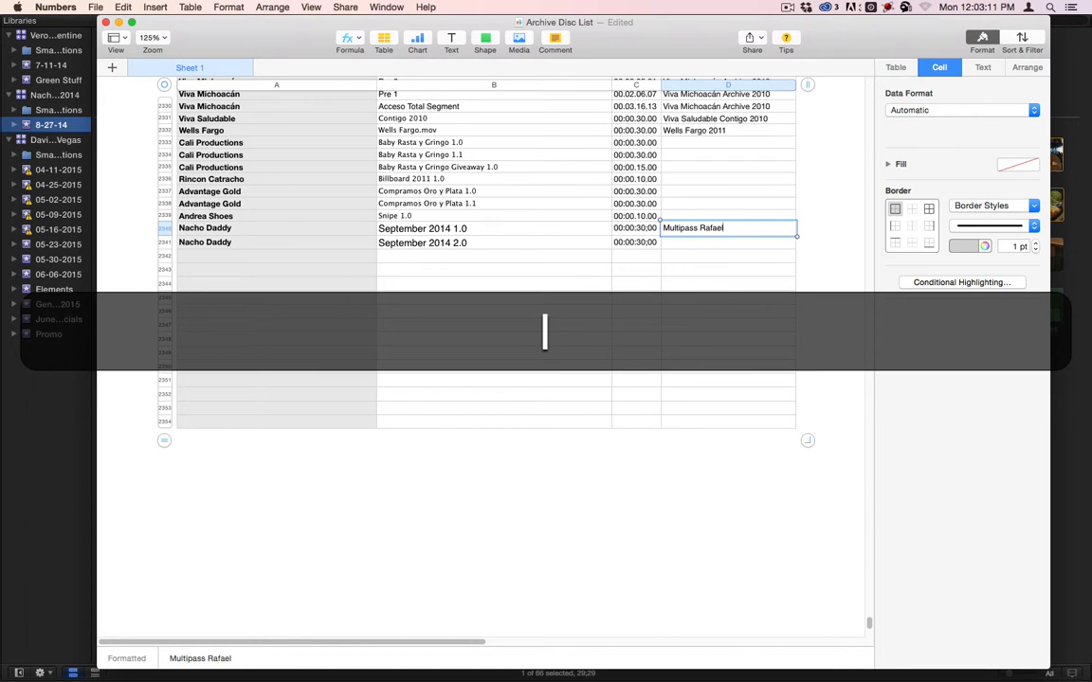
key("Return")
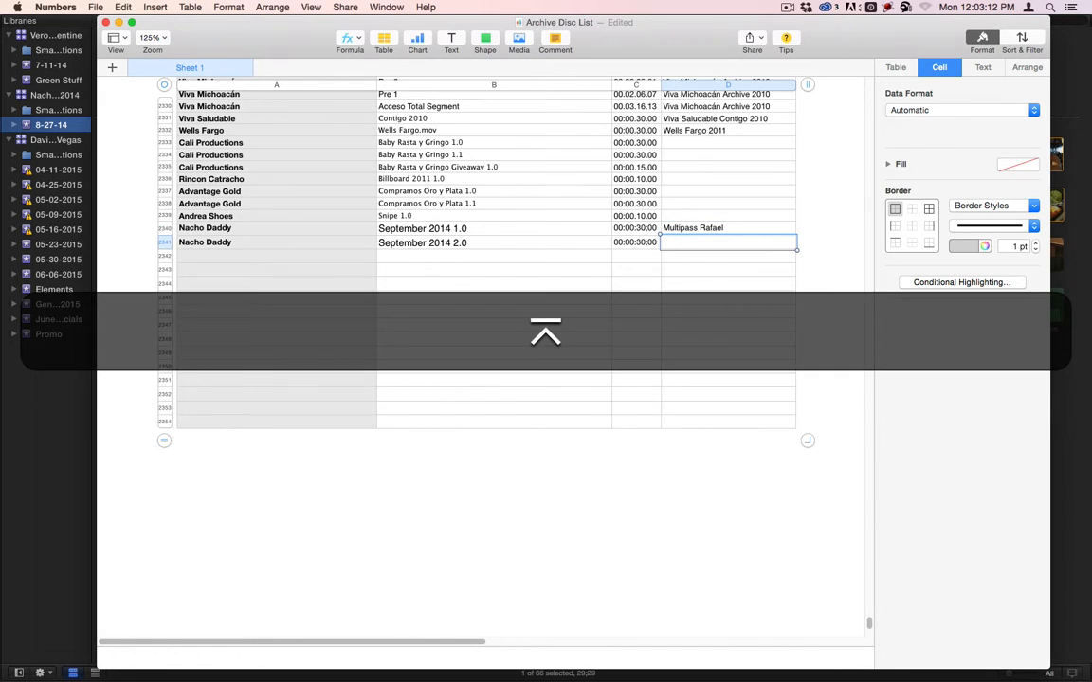
left_click(703, 231)
key("BackSpace")
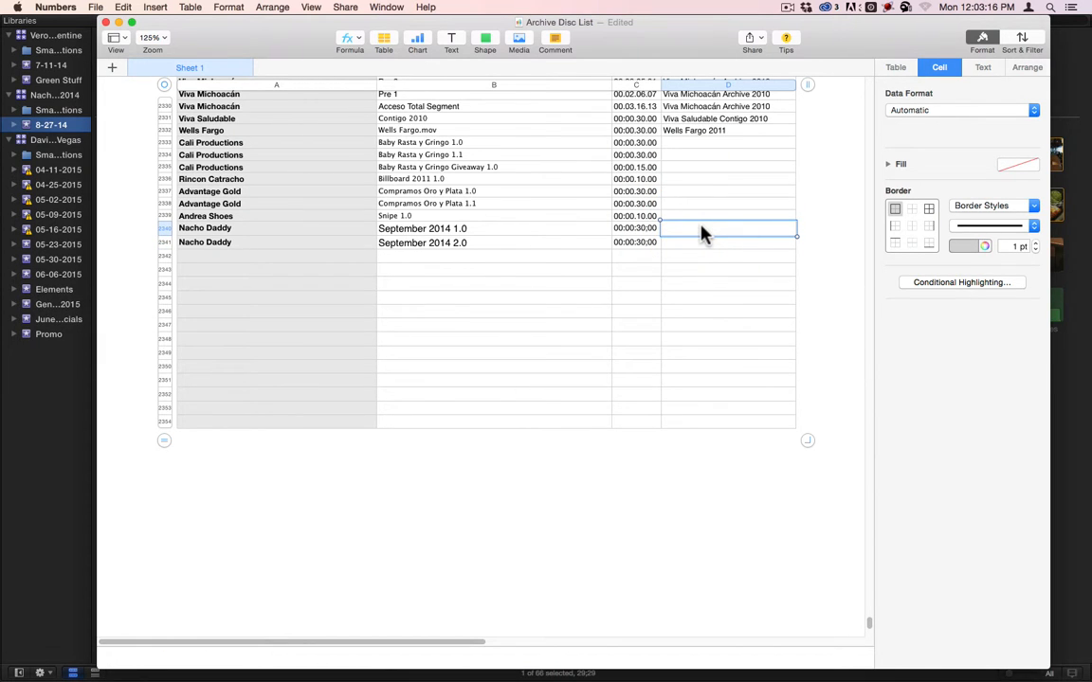
Clear cells A2340 through C2341 and save the Archive Disc List with Cmd+S.
left_click(290, 230)
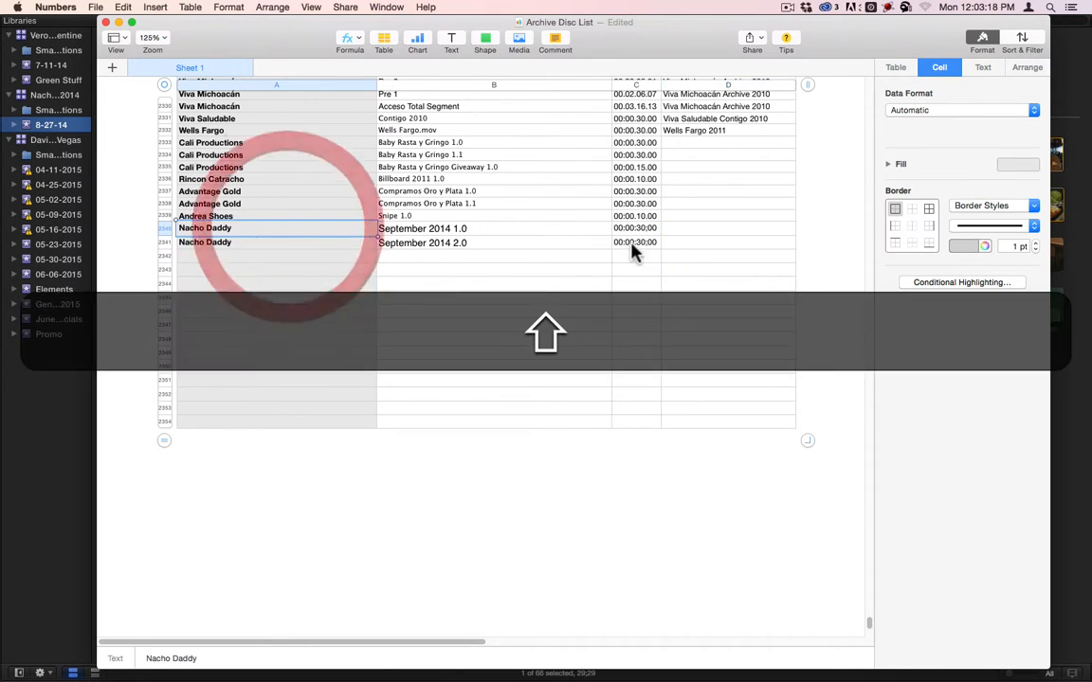
left_click(631, 244, "shift")
key("BackSpace")
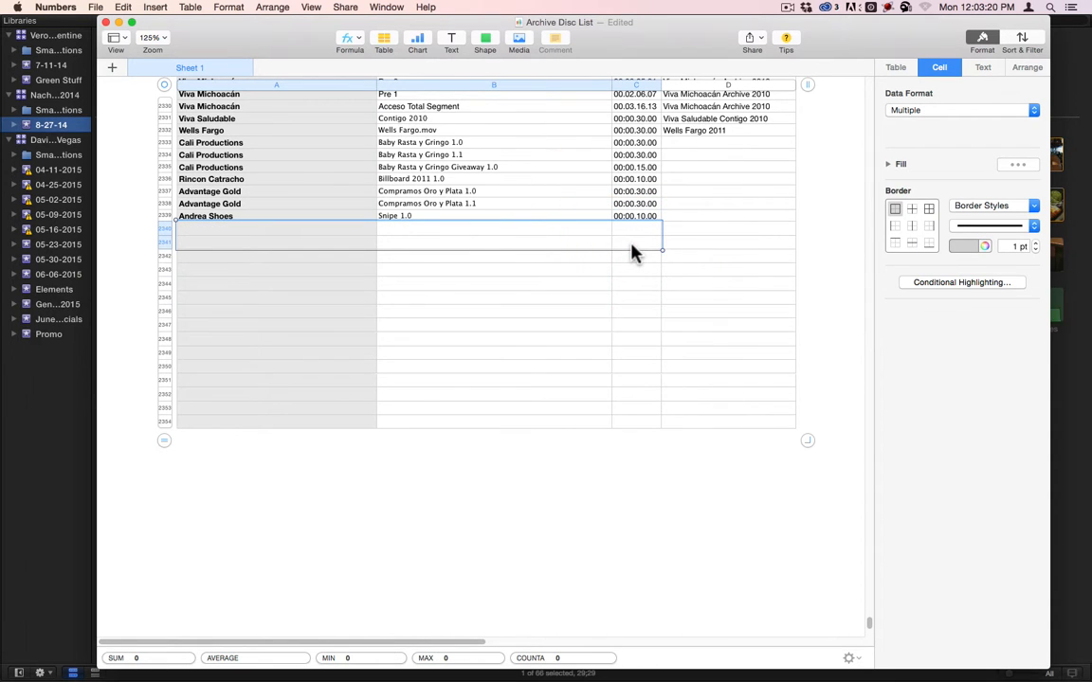
left_click(724, 204)
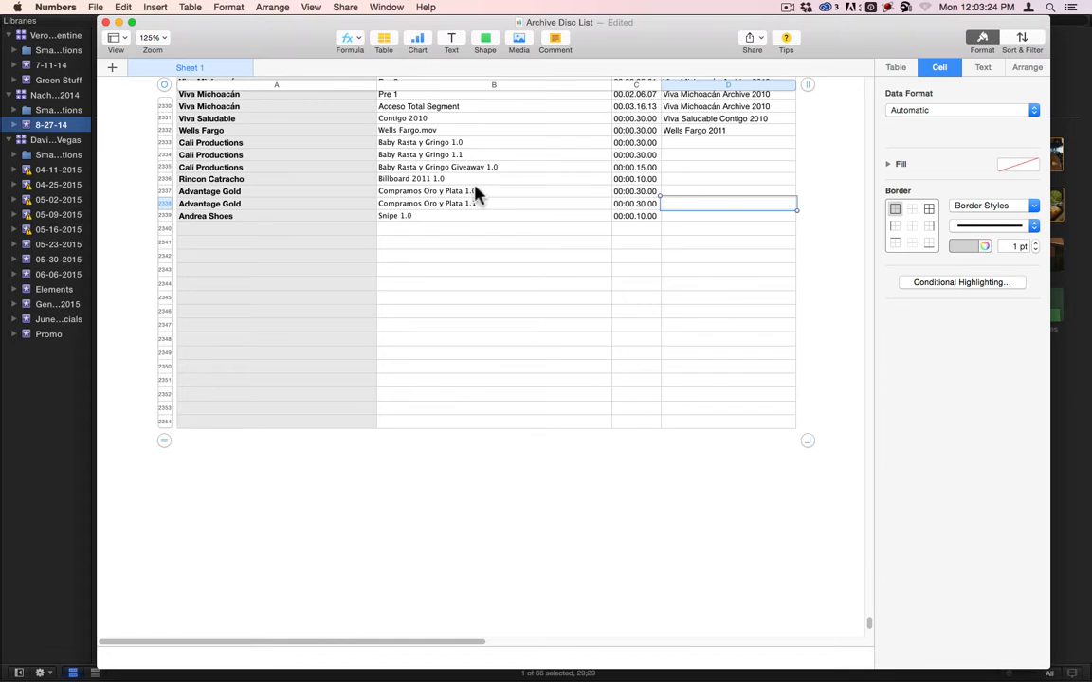
left_click(719, 142)
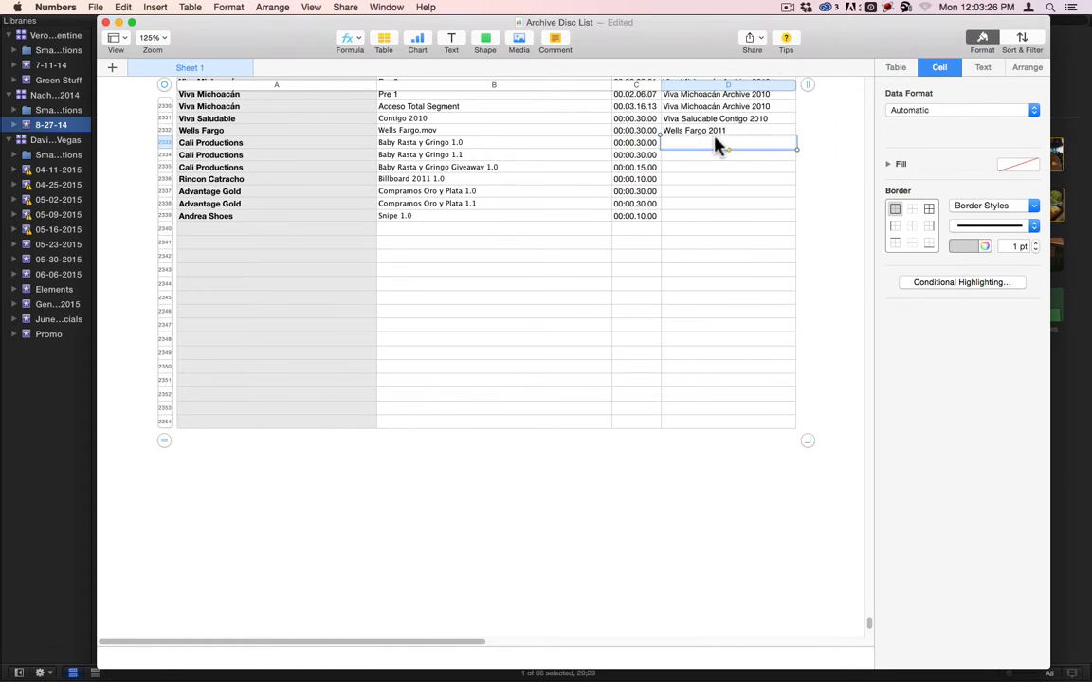
key("super+s")
Close the Archive Disc List window, then relaunch Numbers from Applications in Finder.
left_click(105, 22)
left_click(644, 69)
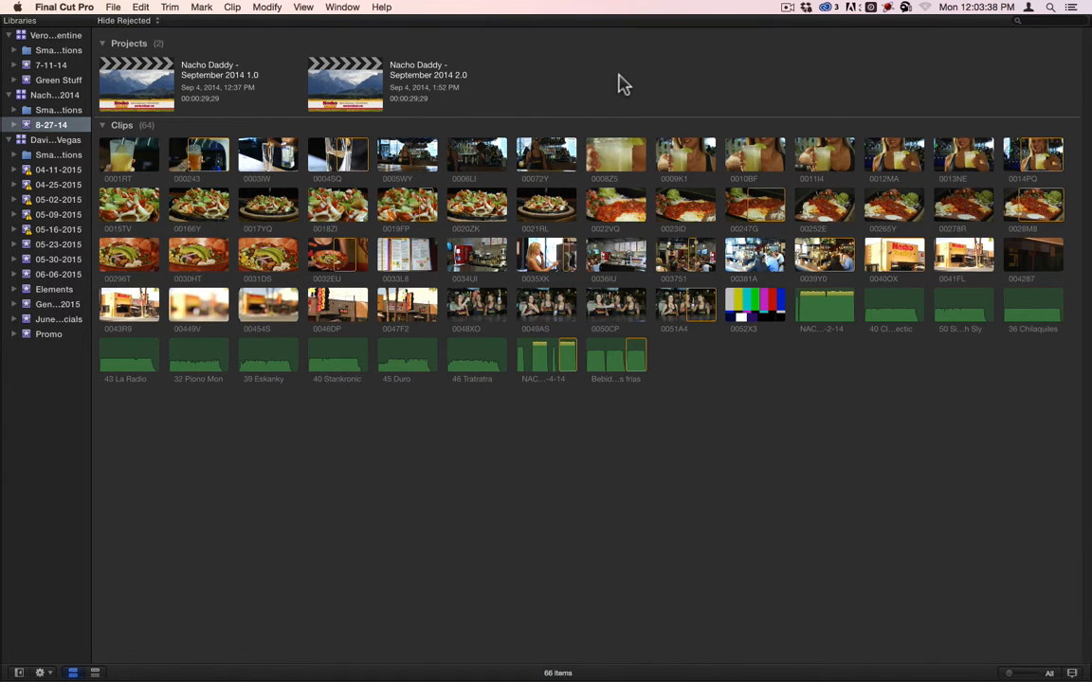
mouse_move(285, 677)
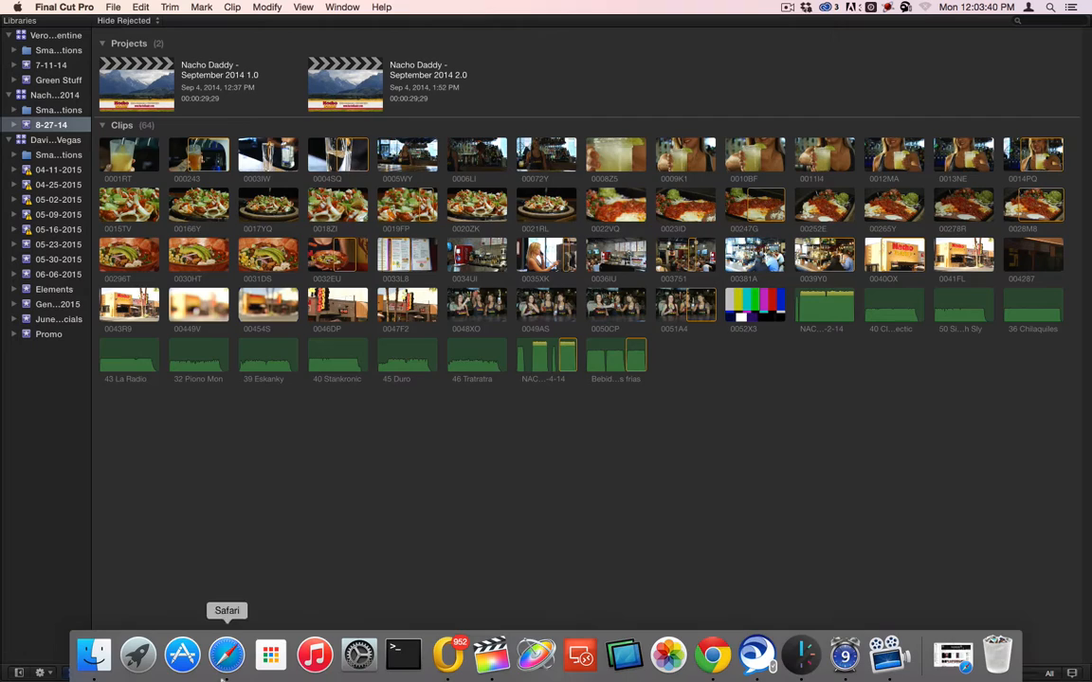
left_click(90, 653)
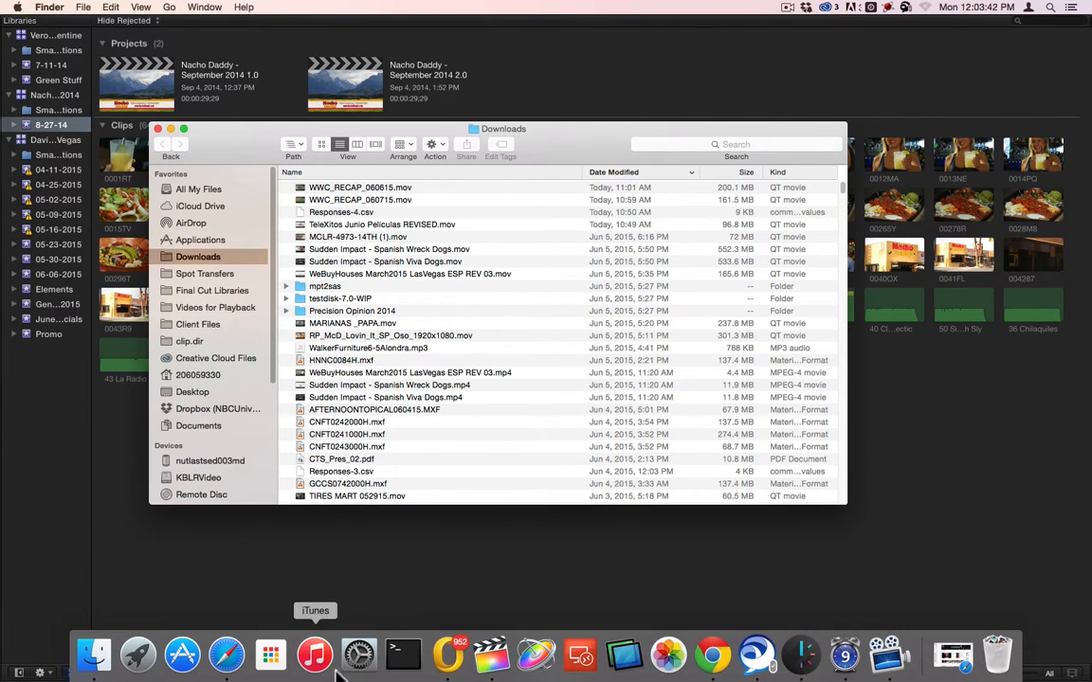
left_click(137, 654)
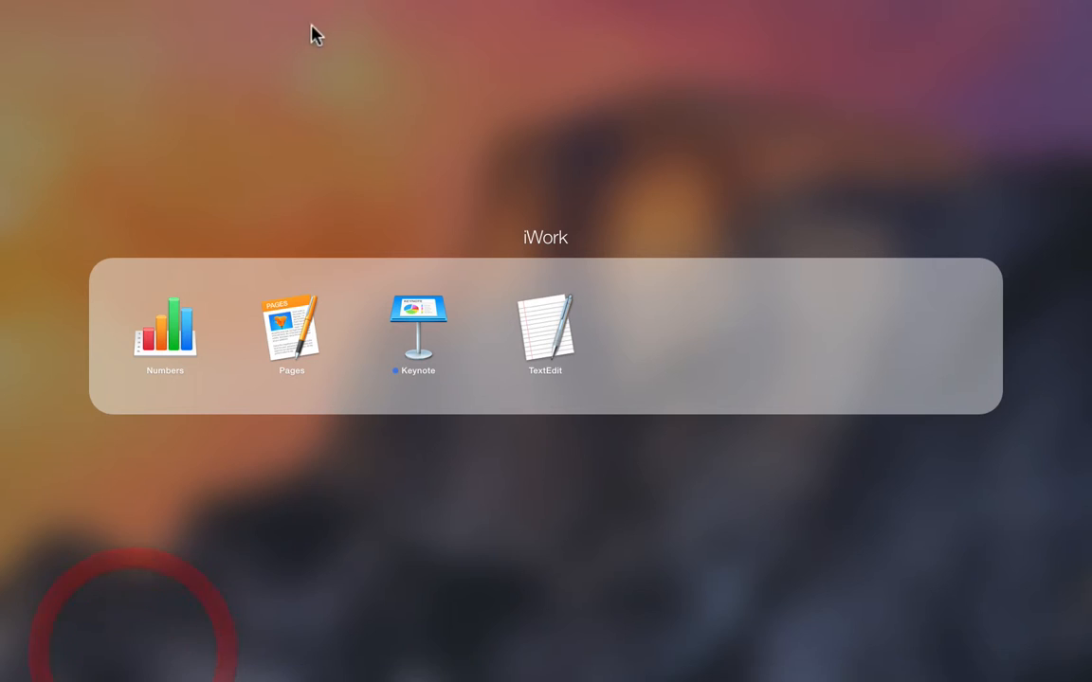
left_click(166, 327)
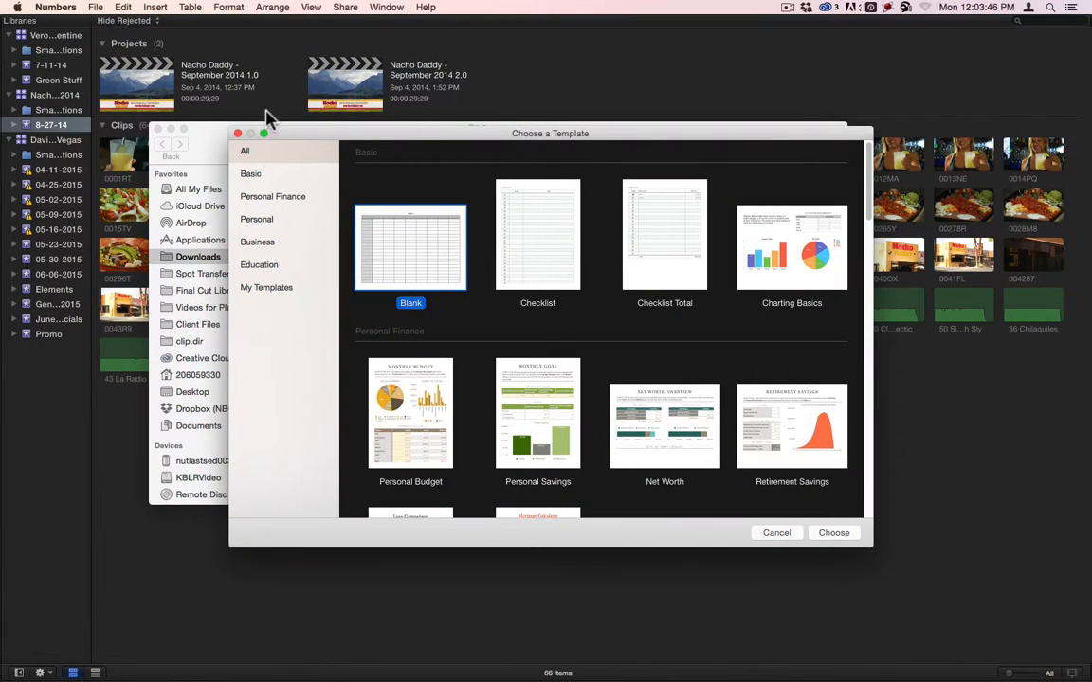
Dismiss the template chooser and Downloads window, returning to Final Cut Pro.
left_click(238, 133)
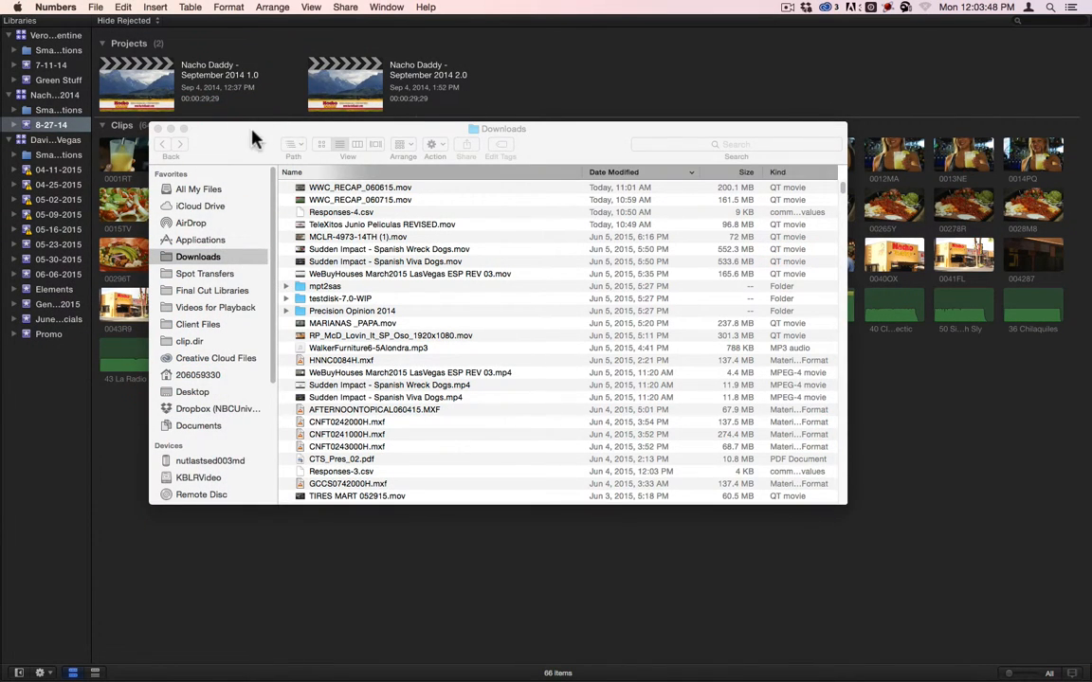
left_click(251, 131)
left_click(158, 129)
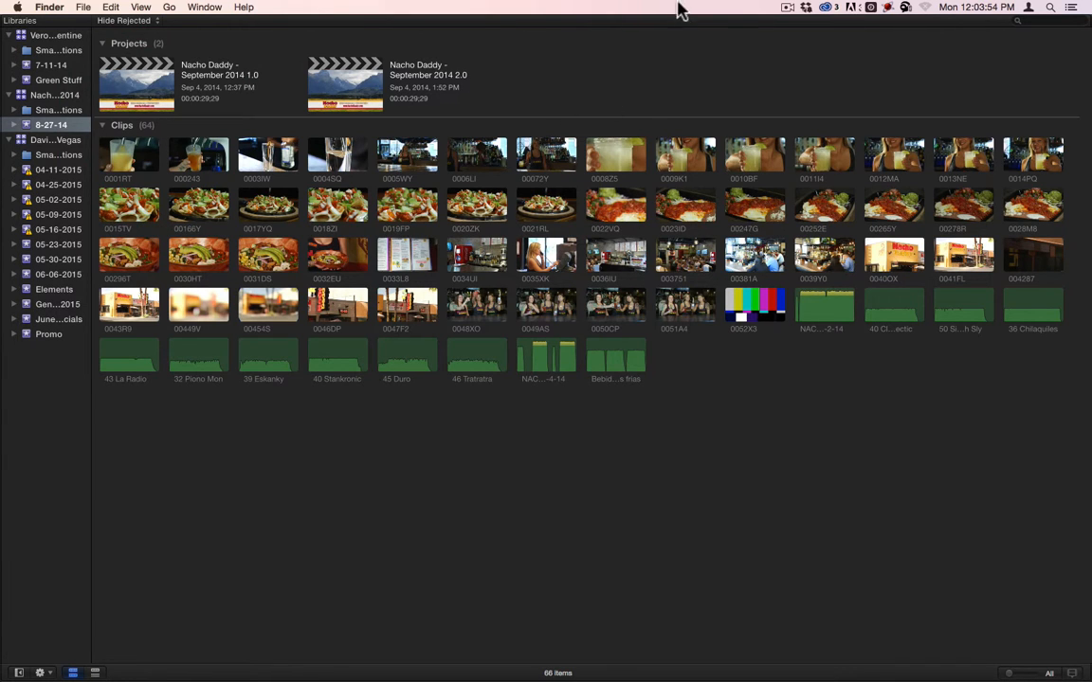
left_click(621, 74)
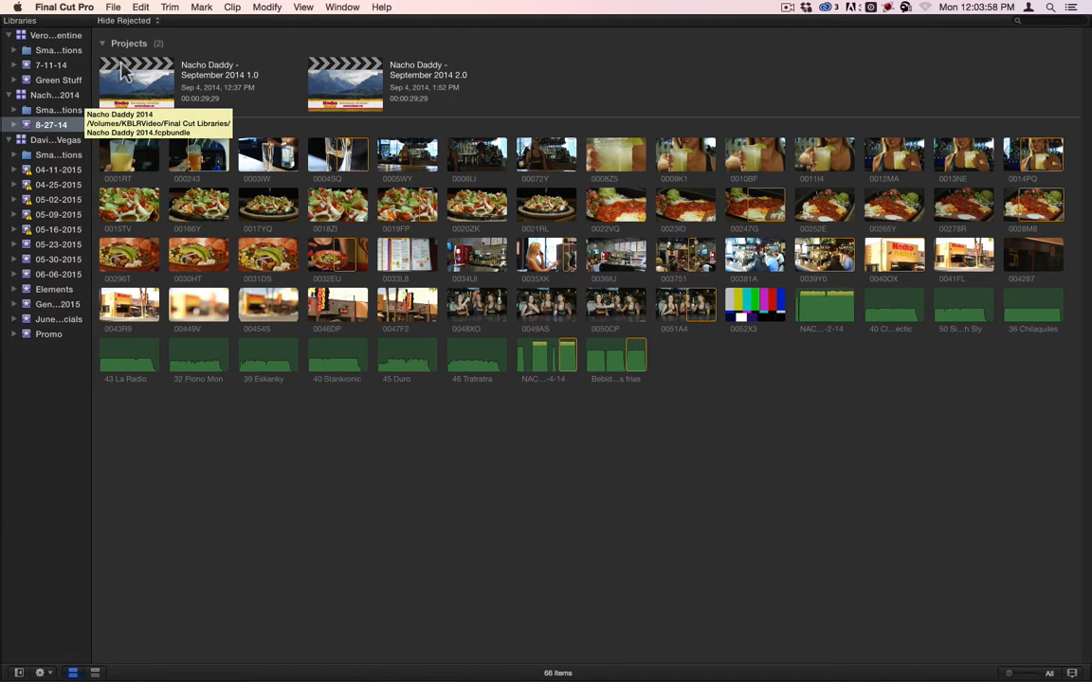
Open a Finder window on the KBLRVideo drive and enter its Final Cut Libraries folder.
mouse_move(85, 677)
left_click(93, 653)
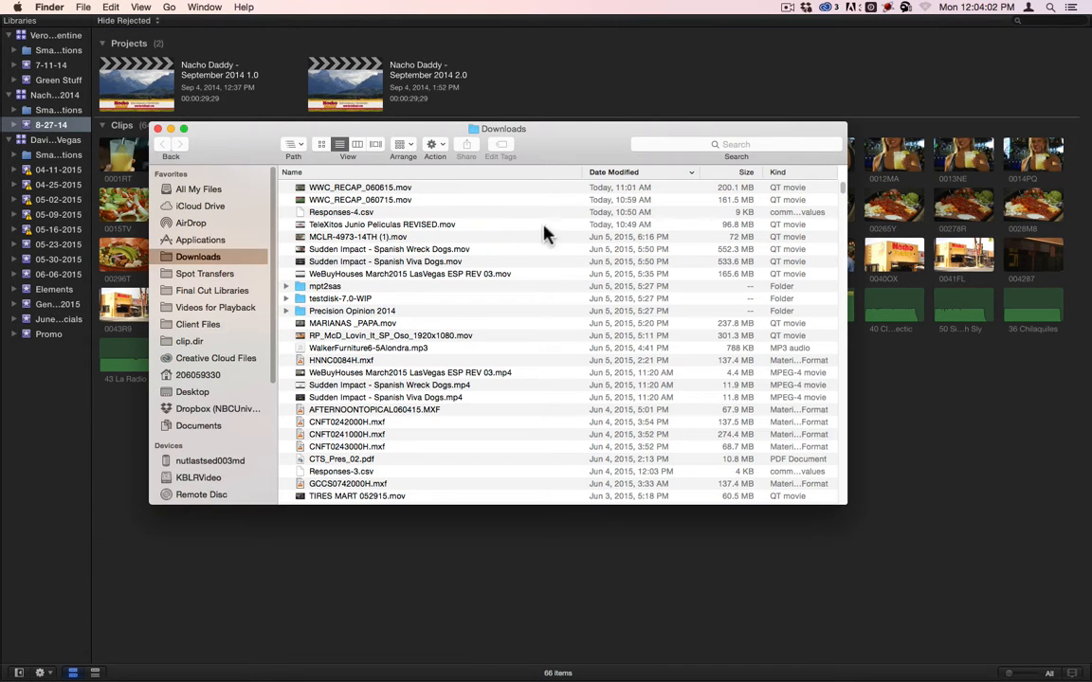
scroll(214, 446, "down", 1)
left_click(201, 464)
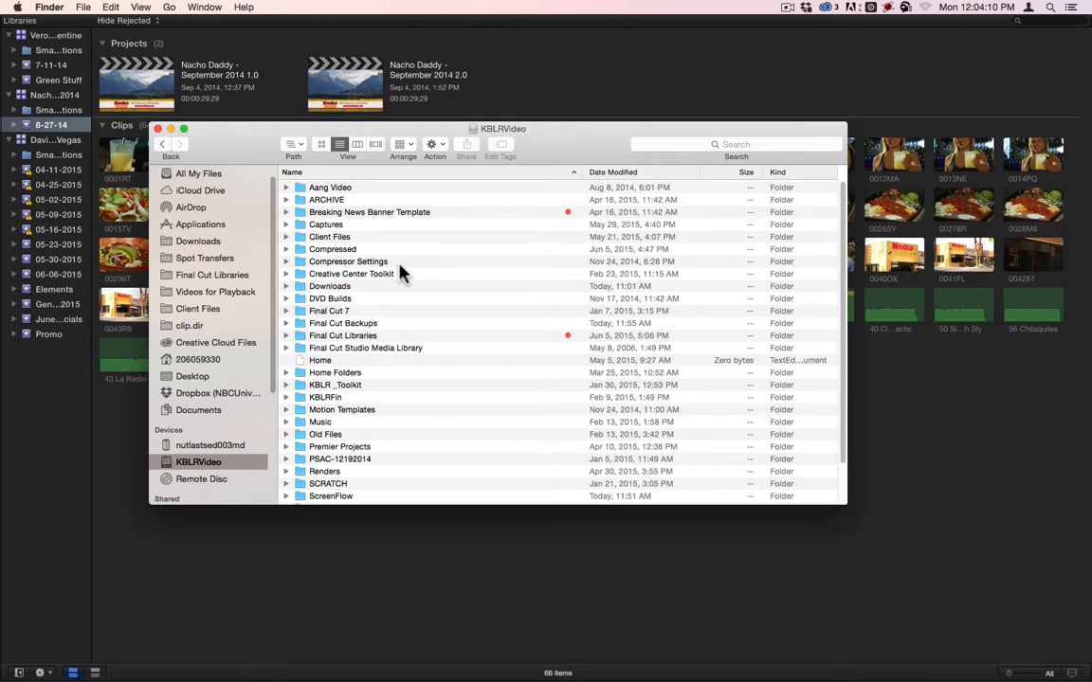
left_click(336, 375)
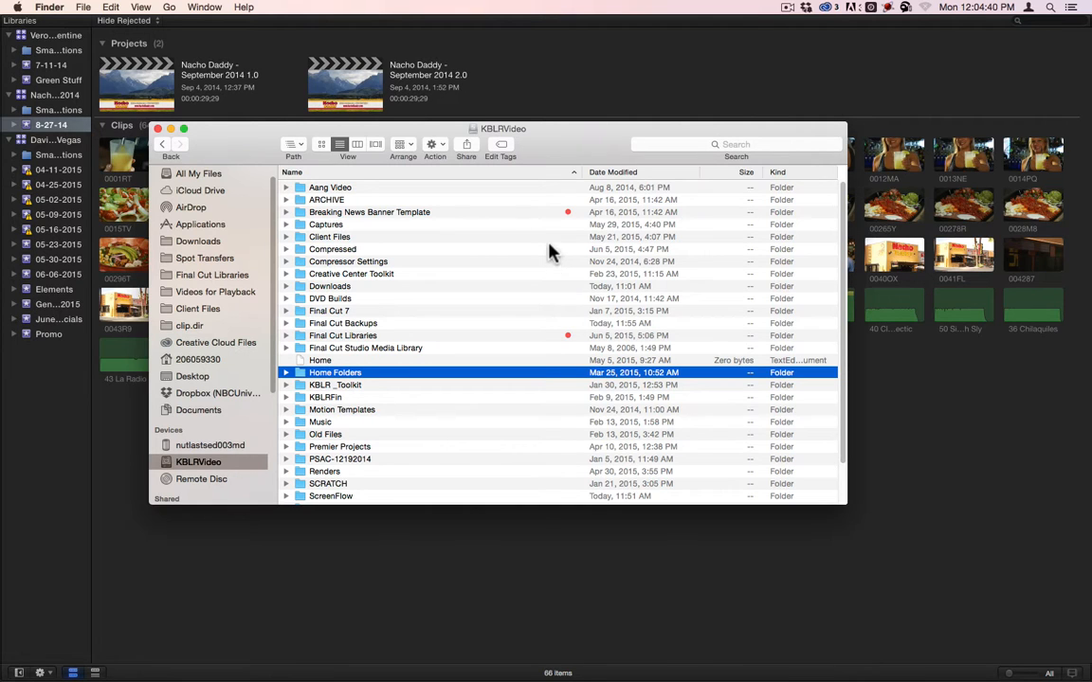
scroll(349, 417, "down", 2)
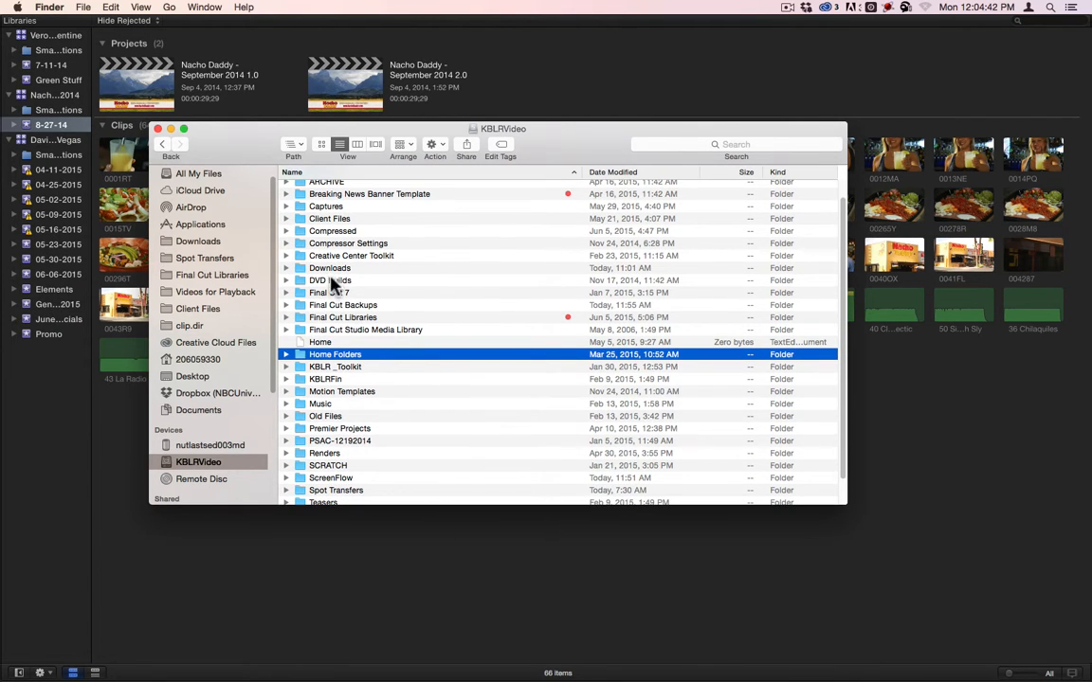
double_click(313, 319)
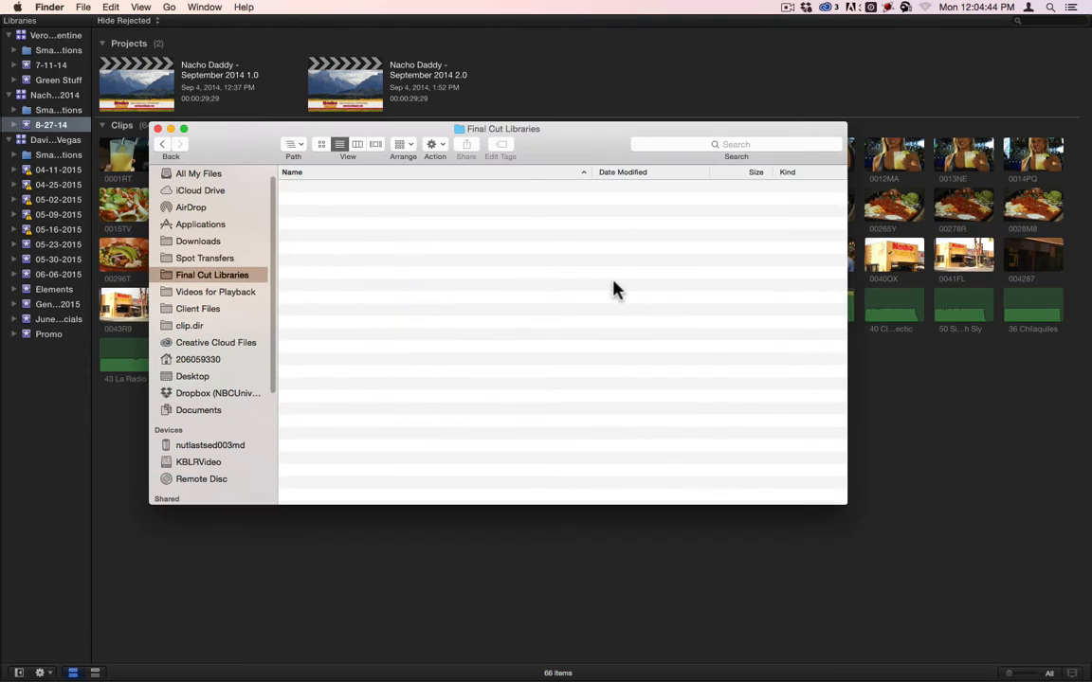
Move and enlarge the Finder window, then reopen the Final Cut Libraries folder.
left_click_drag(581, 145, 649, 38)
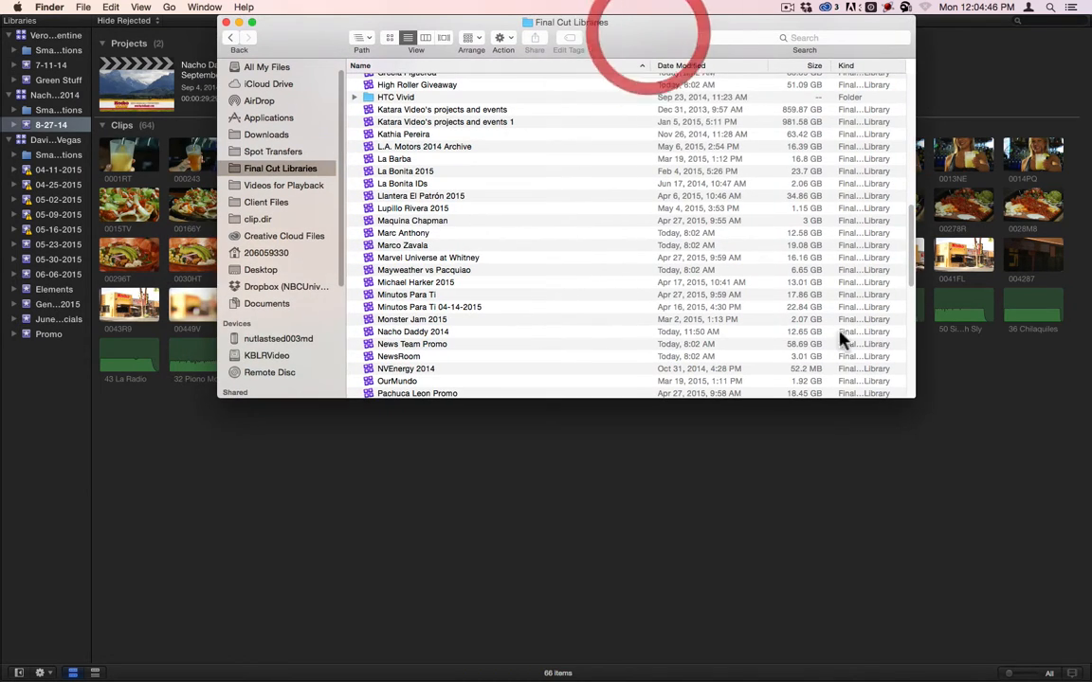
left_click_drag(936, 450, 1013, 609)
scroll(624, 405, "up", 15)
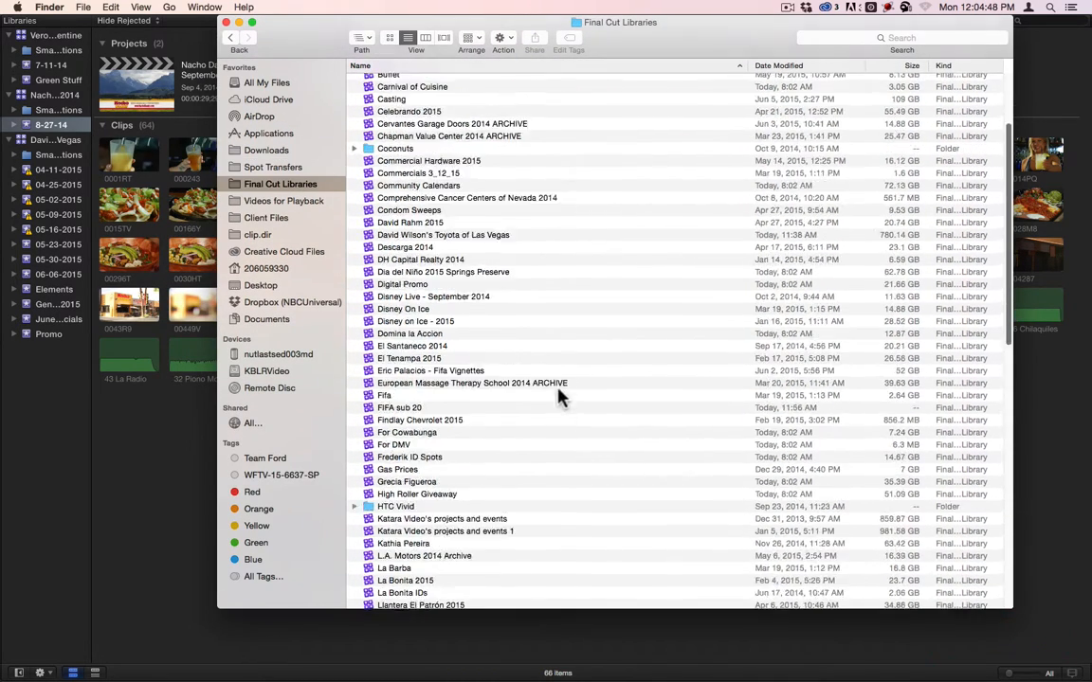
left_click(230, 37)
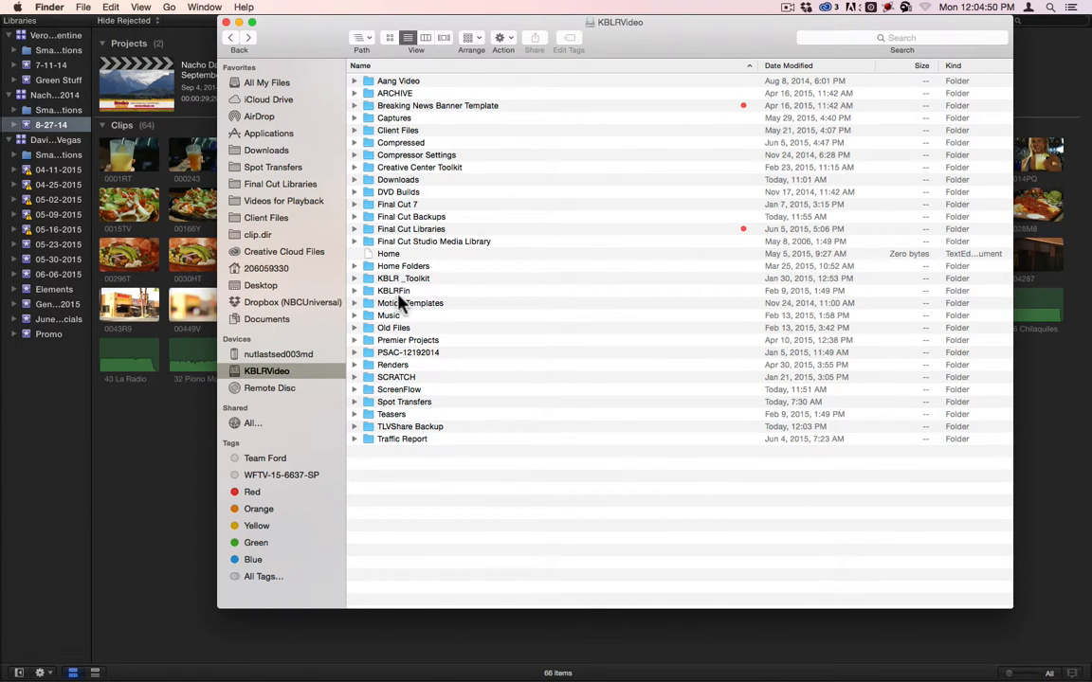
left_click(431, 231)
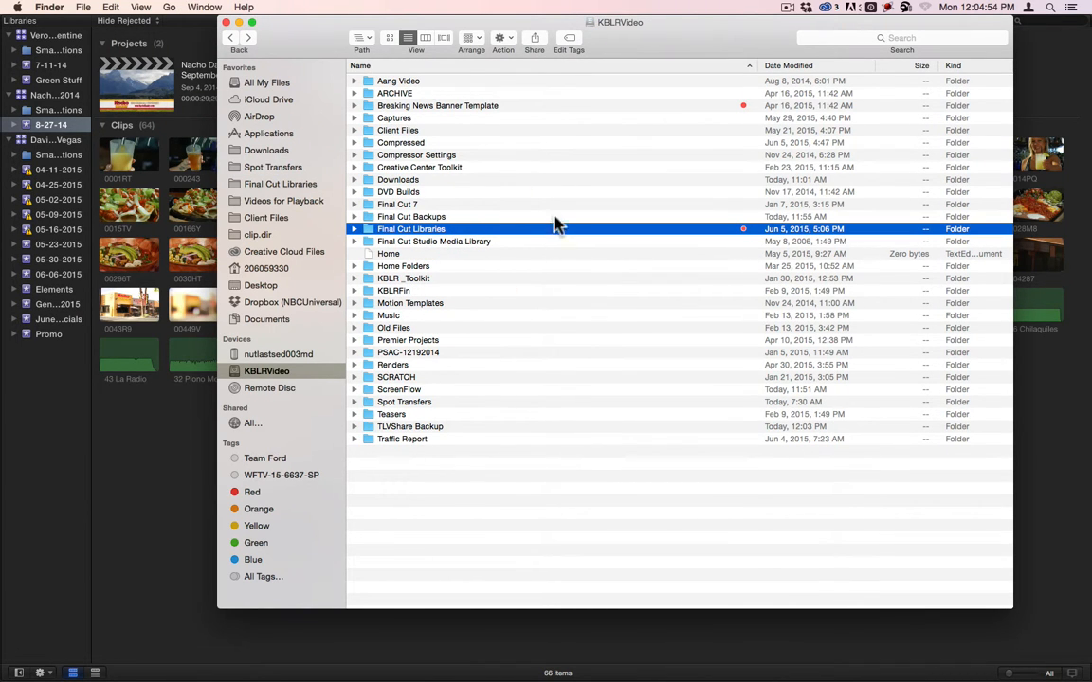
double_click(410, 235)
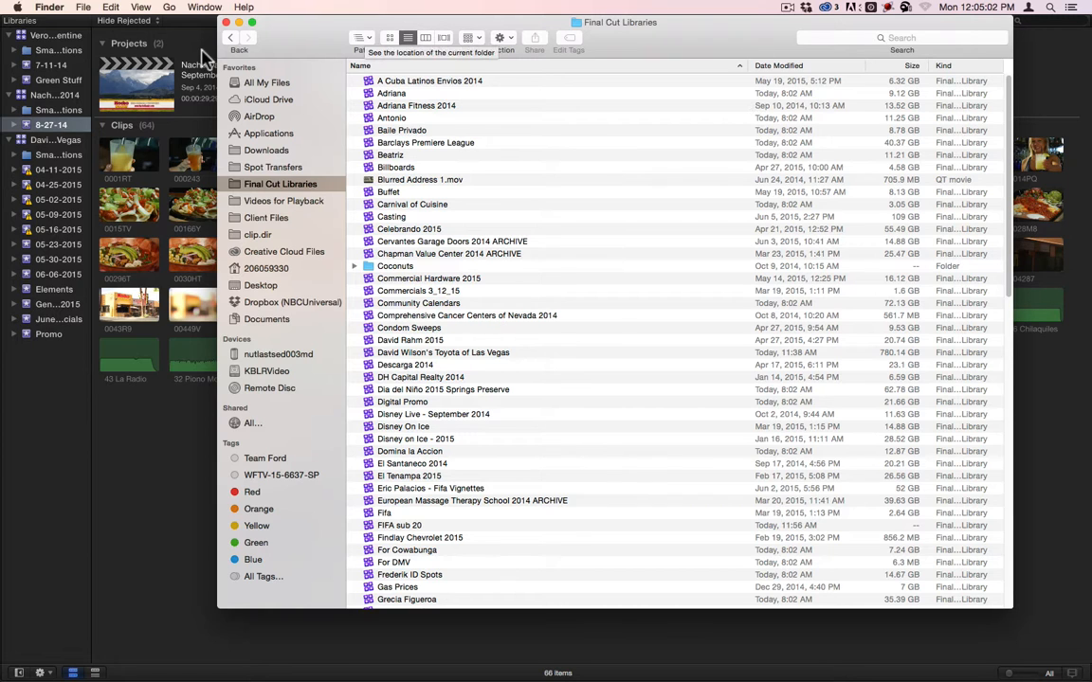
Close the Nacho Daddy 2014 and testimonials libraries from Final Cut Pro's sidebar.
right_click(55, 96)
left_click(133, 250)
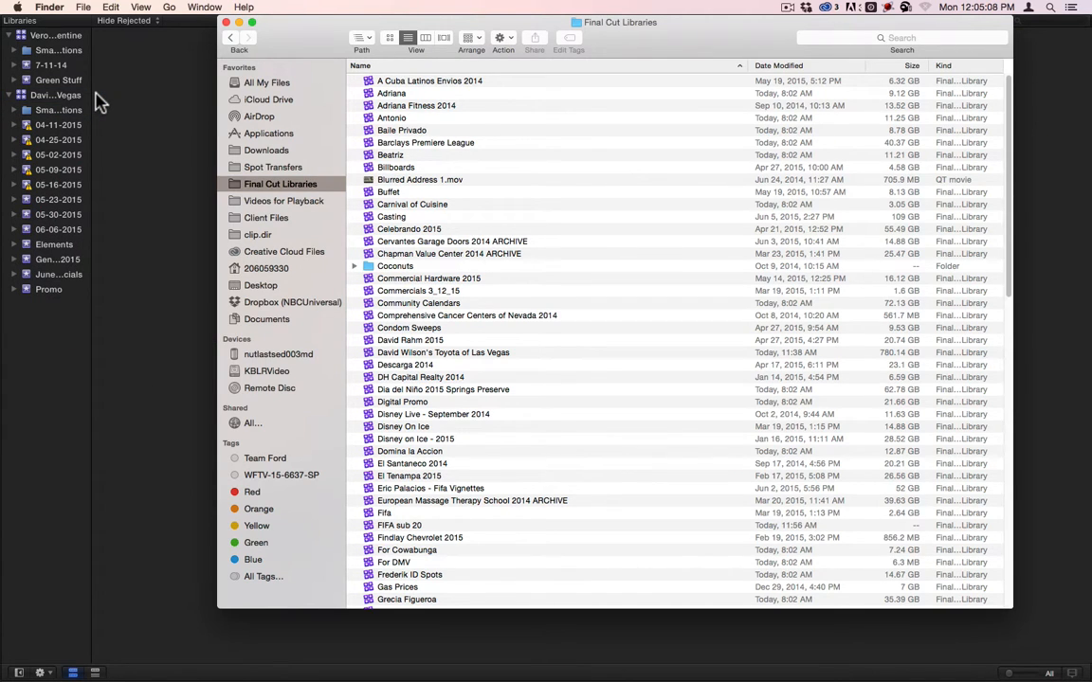
right_click(55, 35)
left_click(227, 193)
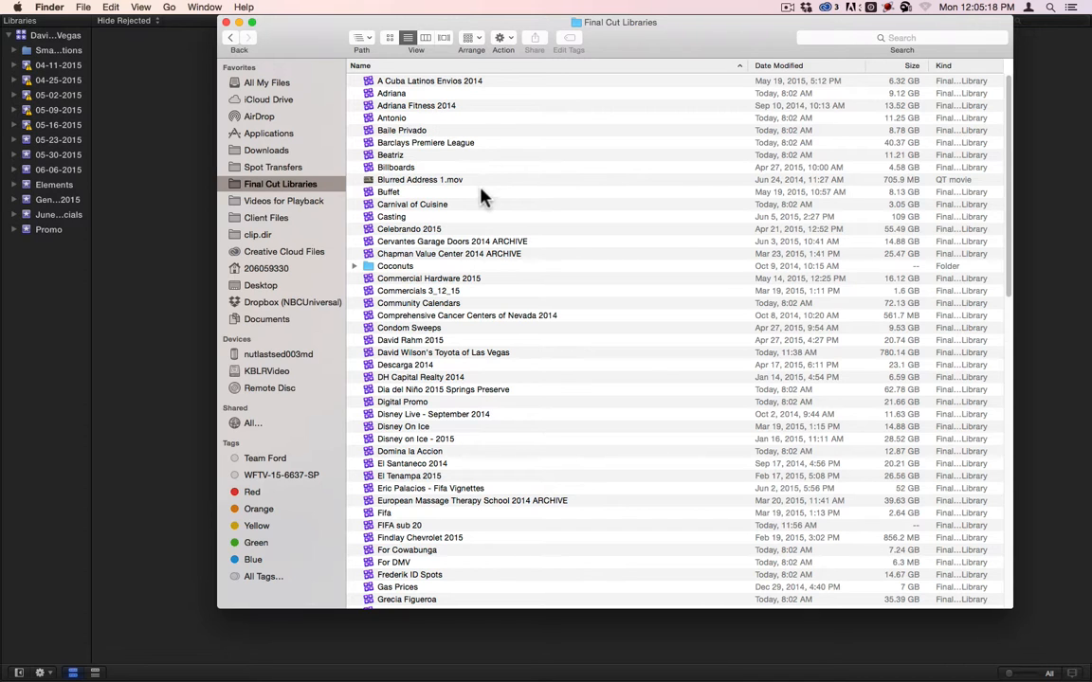
Attempt to open Carnival of Cuisine from Finder and dismiss the Permission denied alert.
double_click(412, 204)
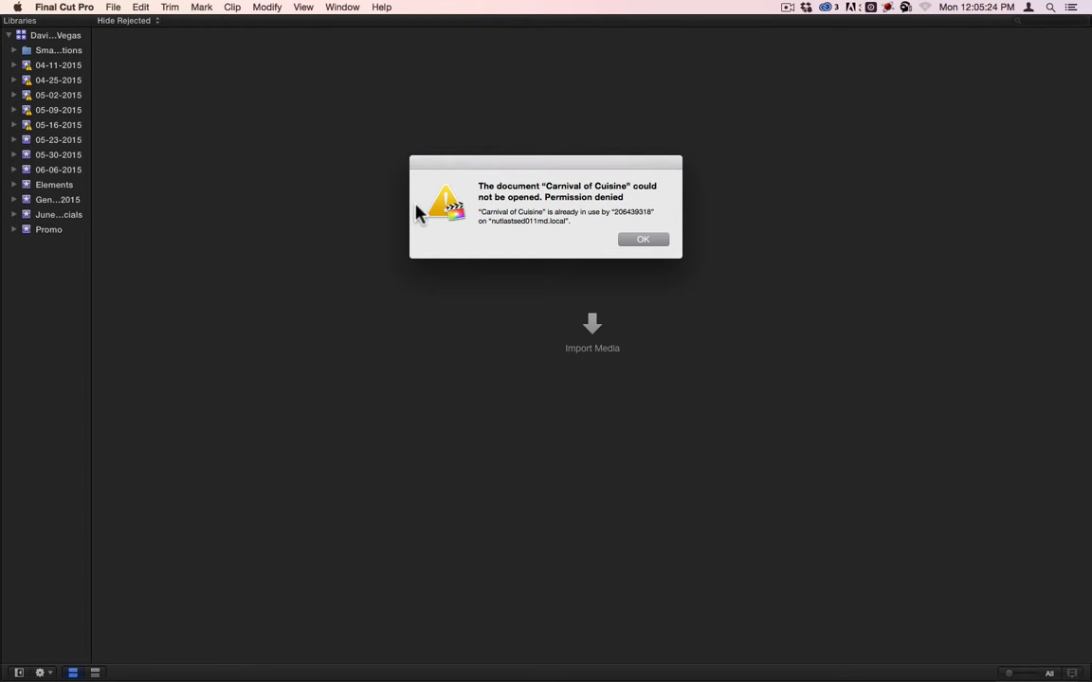
left_click(648, 240)
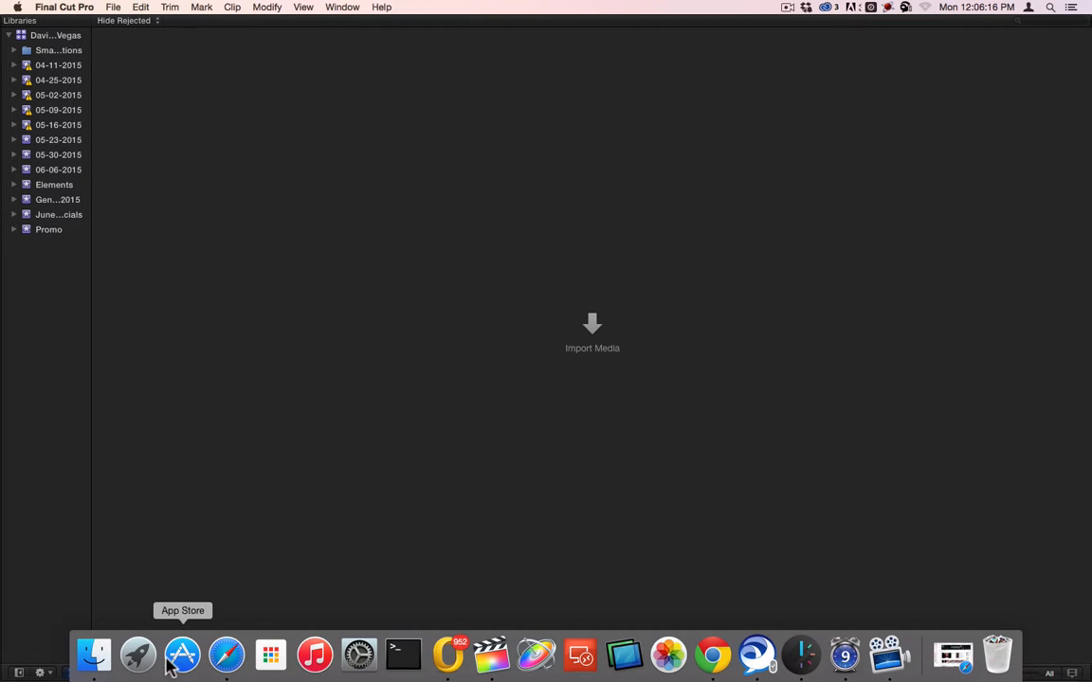
Reopen a Finder window, look at Motion Templates and the home folder, then return to KBLRVideo.
left_click(92, 654)
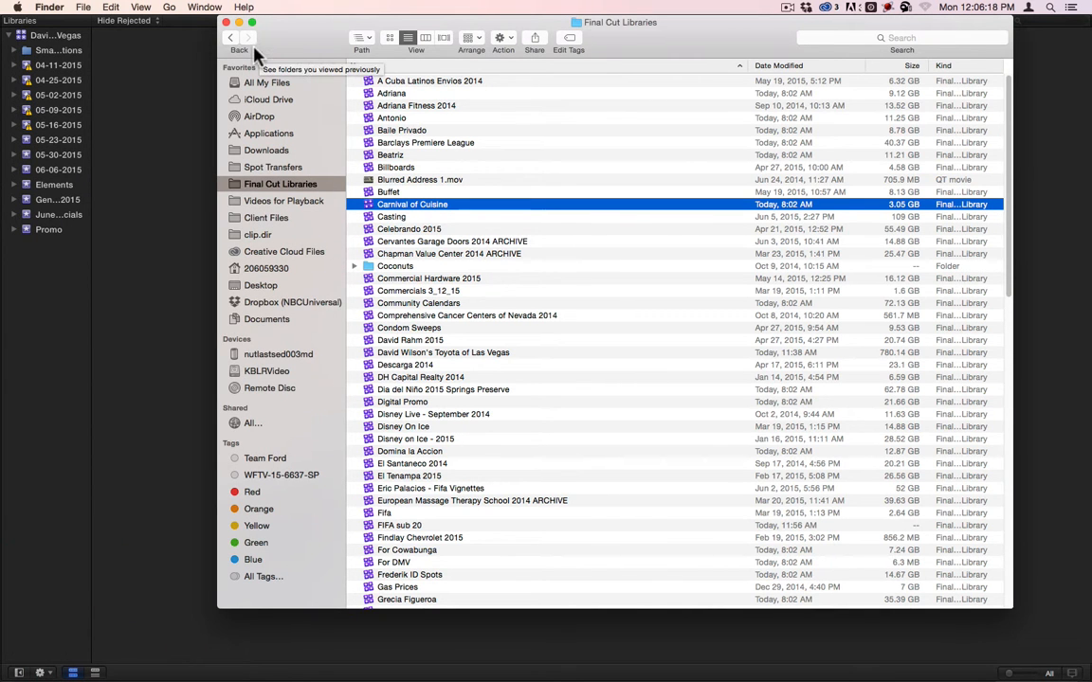
left_click(235, 38)
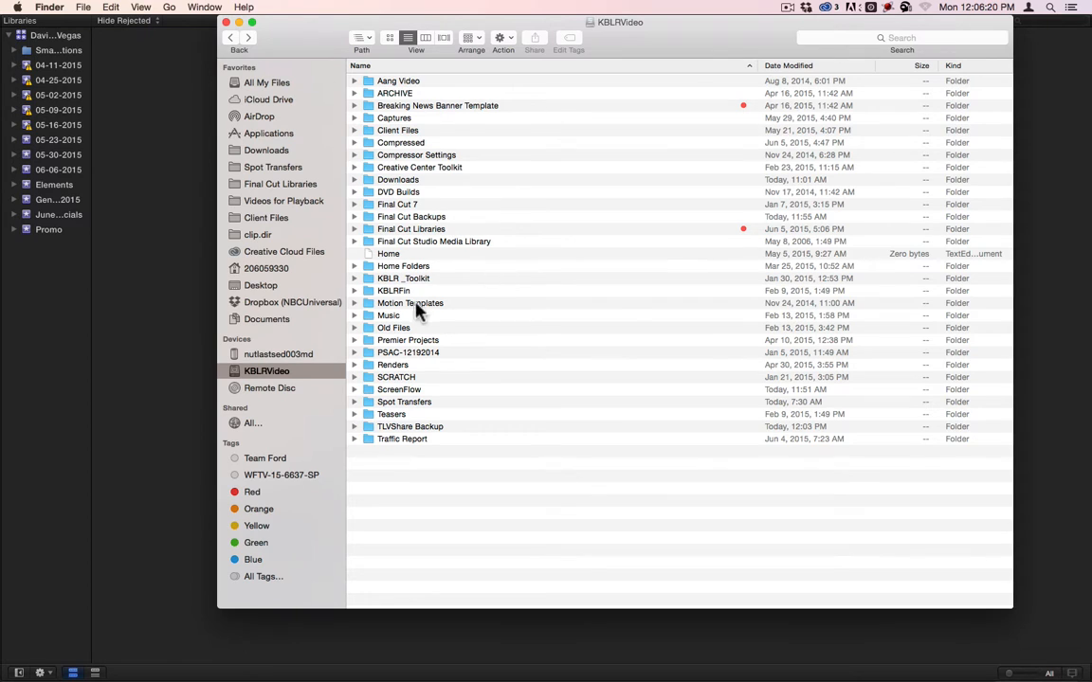
left_click(379, 303)
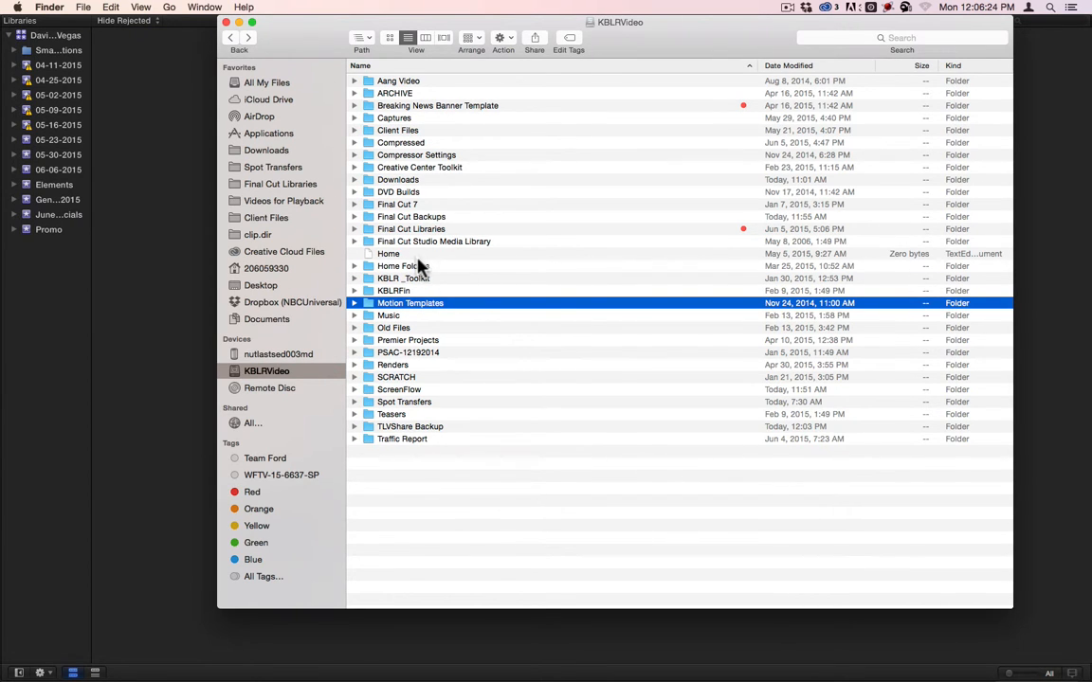
left_click(265, 270)
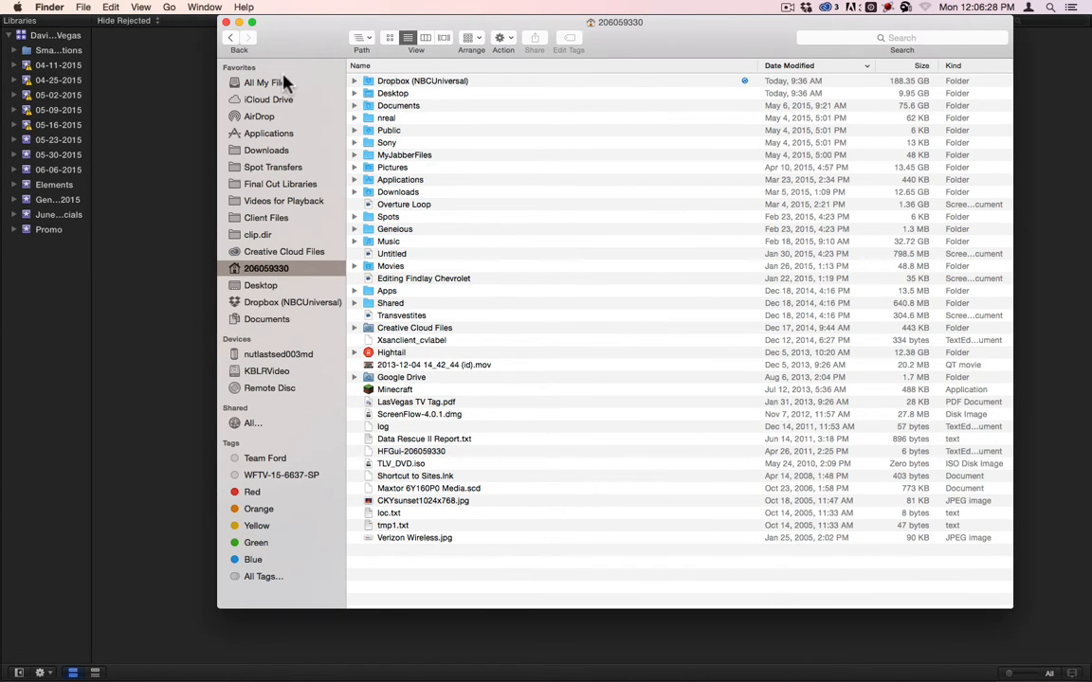
left_click(229, 38)
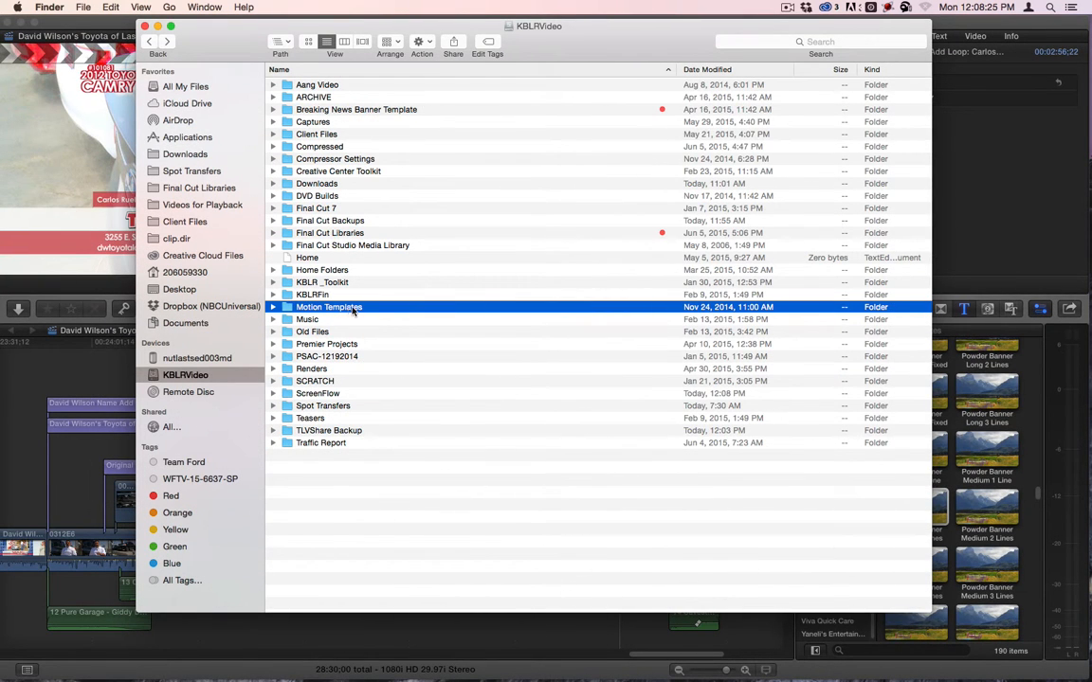
left_click(356, 233)
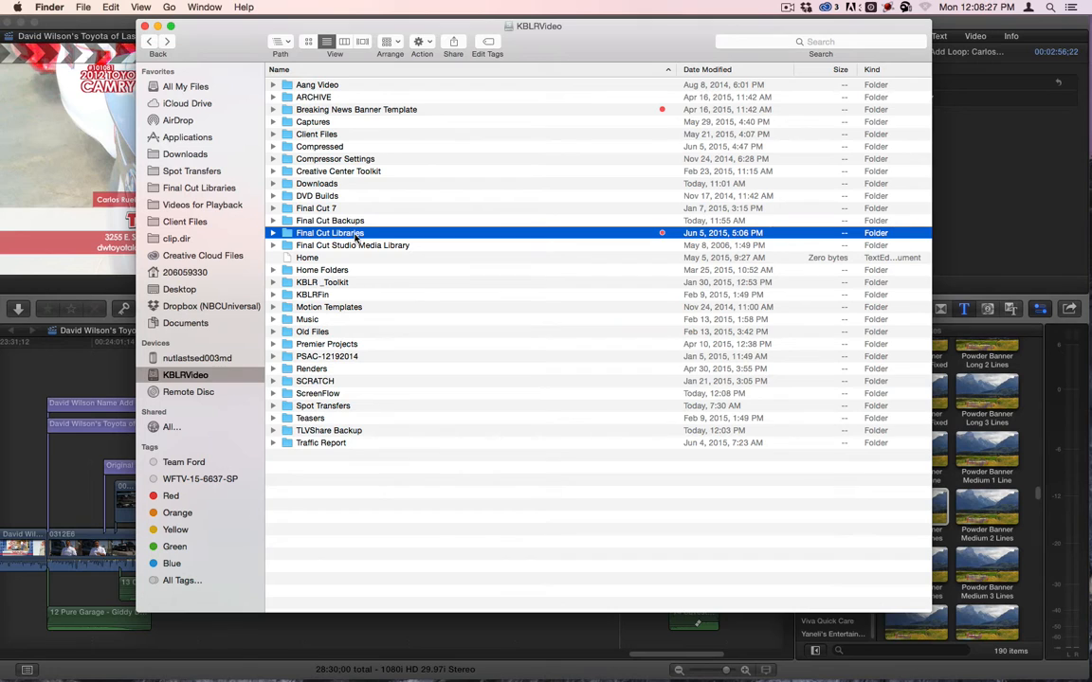
left_click(334, 308)
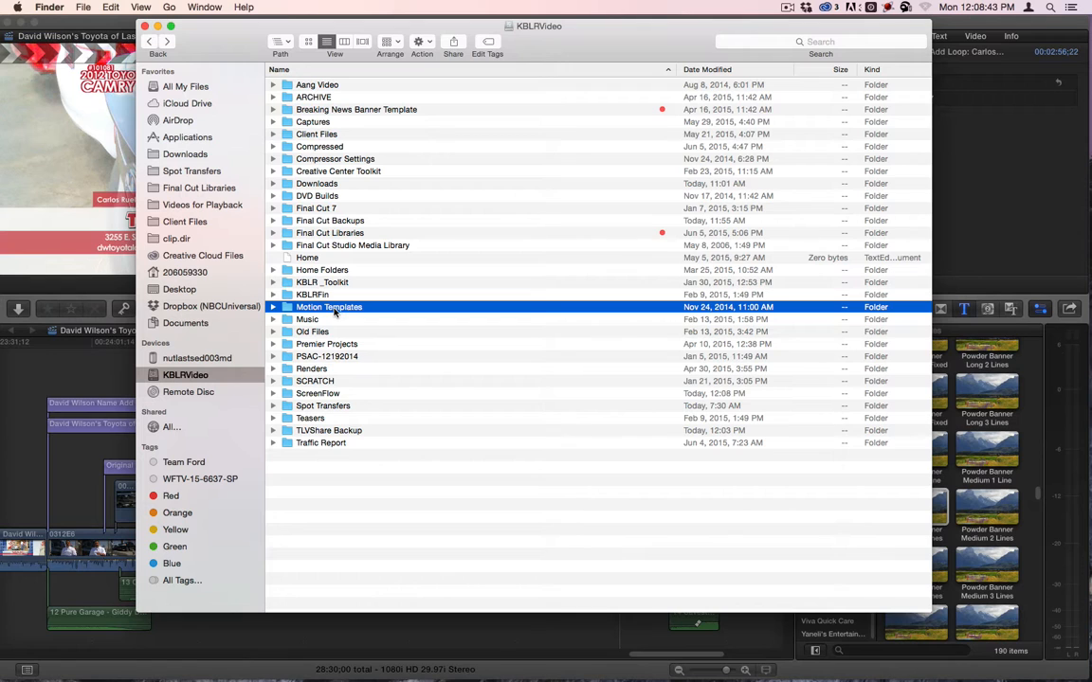
left_click(185, 272)
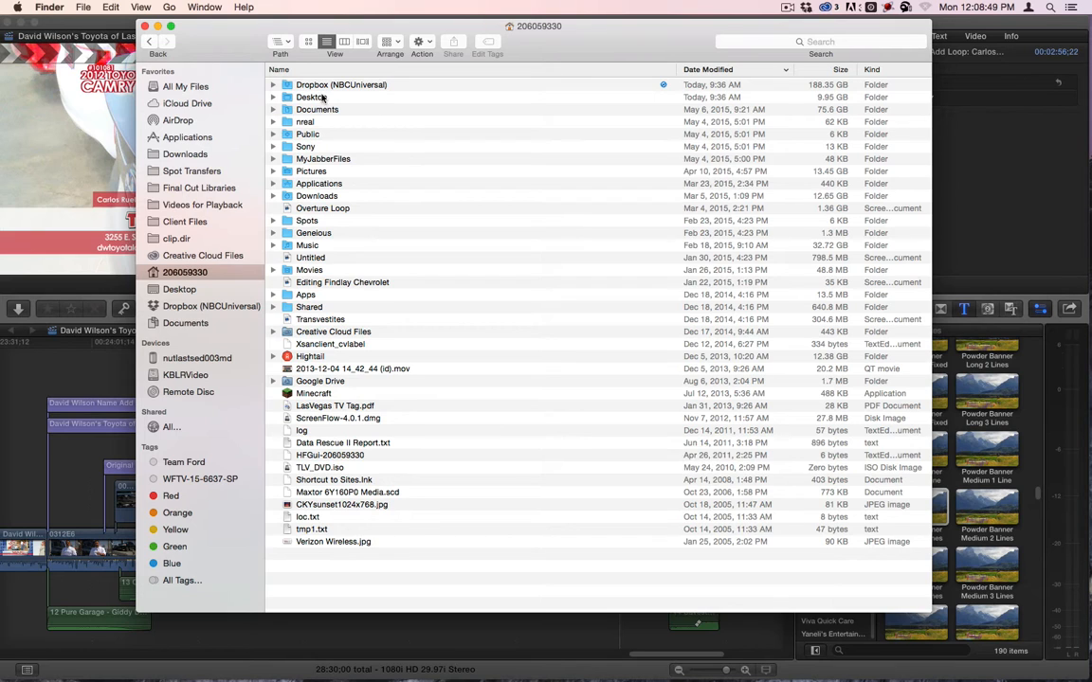
left_click(312, 272)
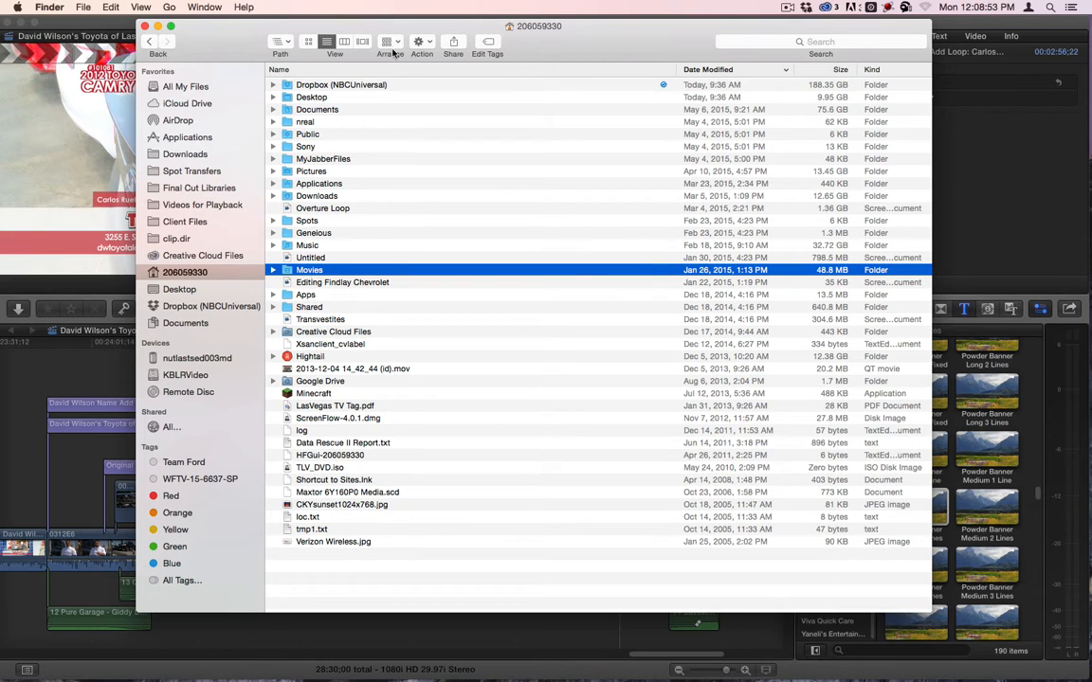
key("super+Down")
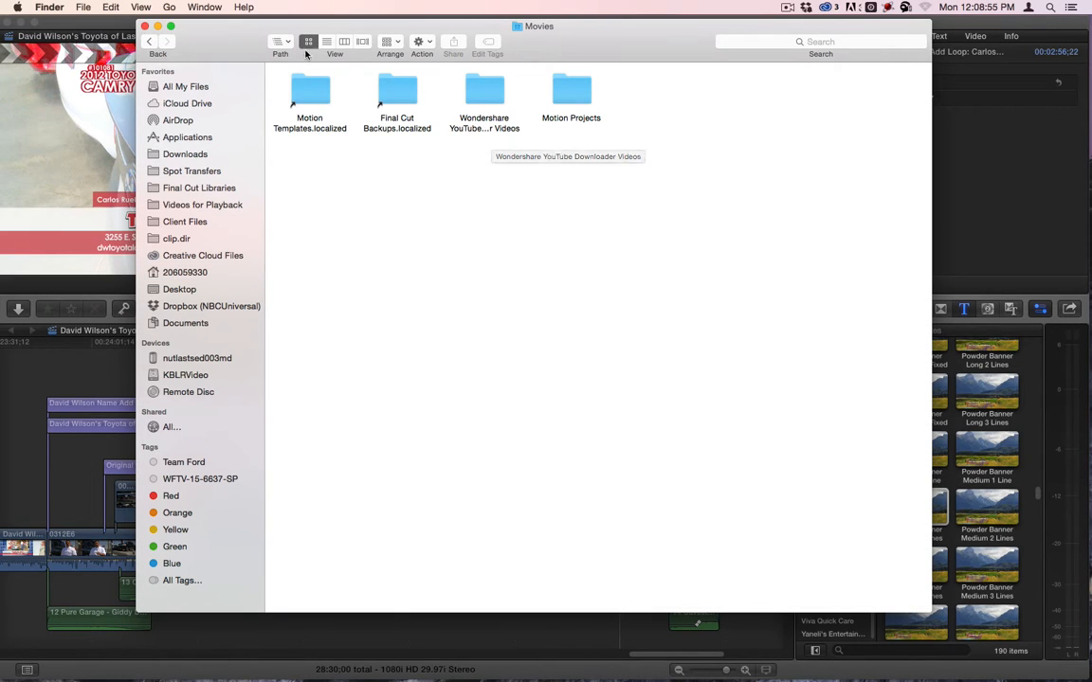
left_click(280, 42)
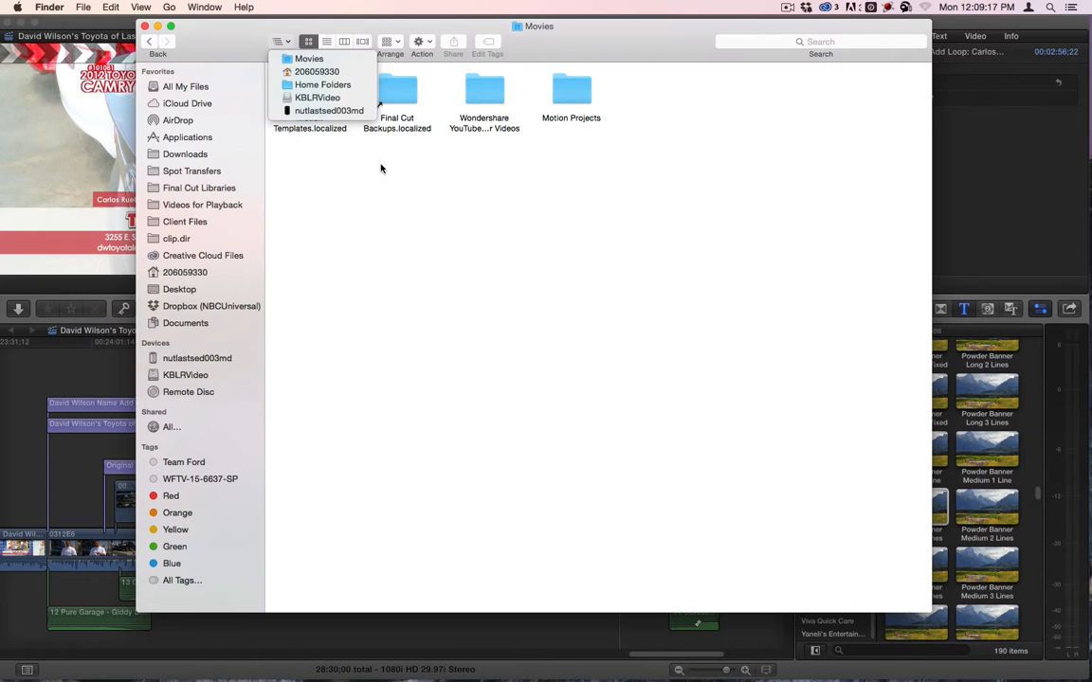
left_click(346, 161)
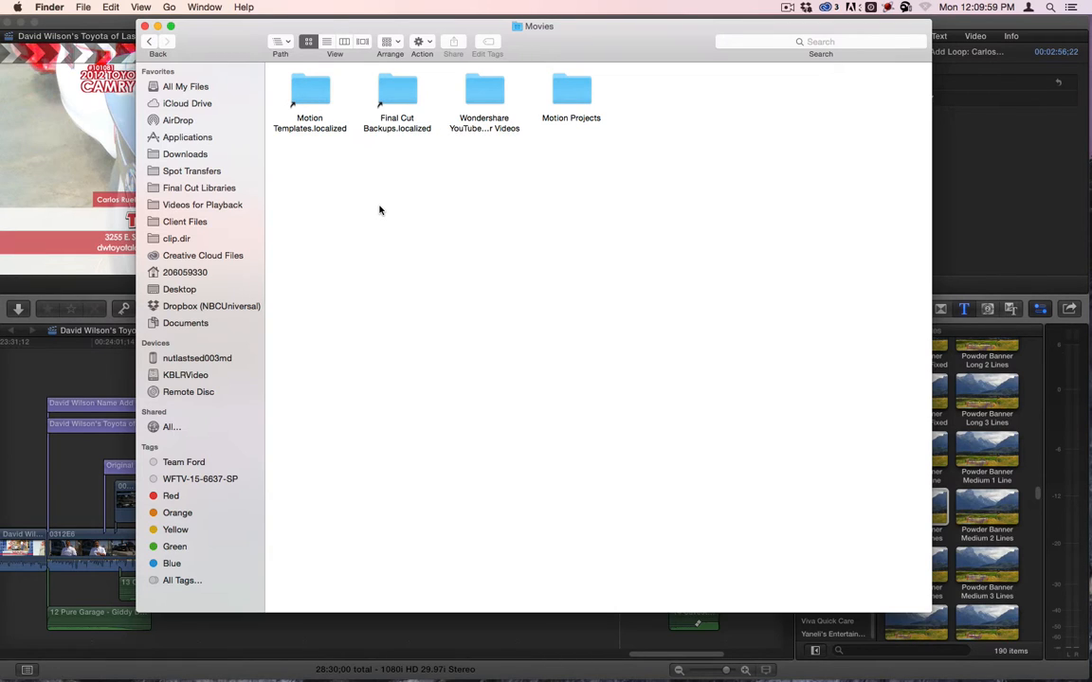
left_click(294, 95)
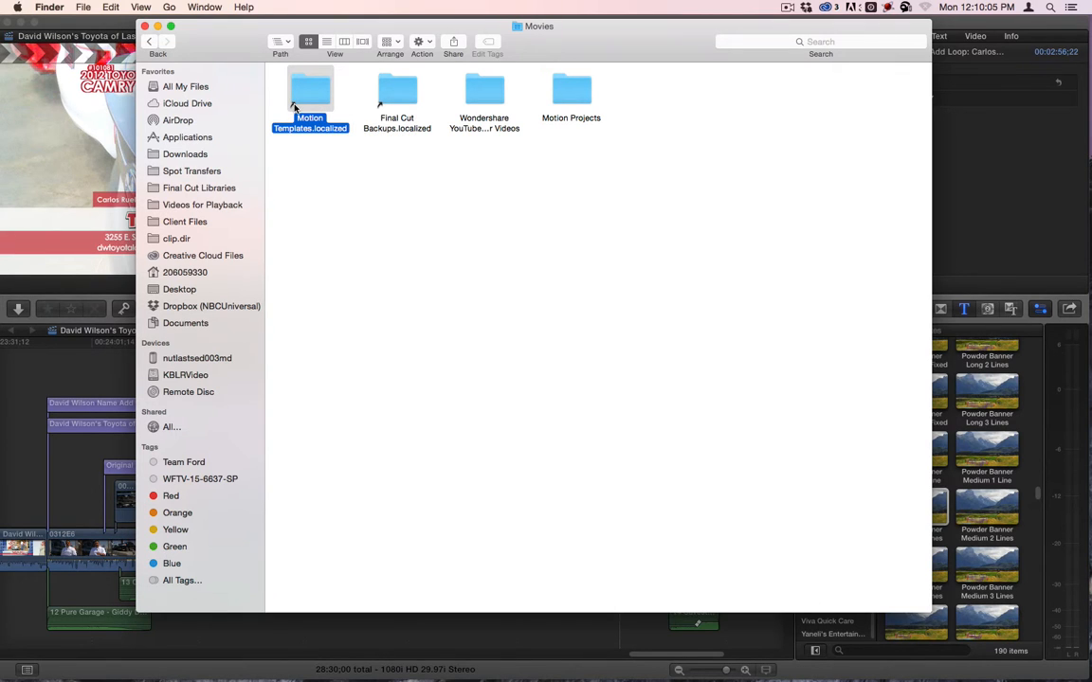
right_click(295, 107)
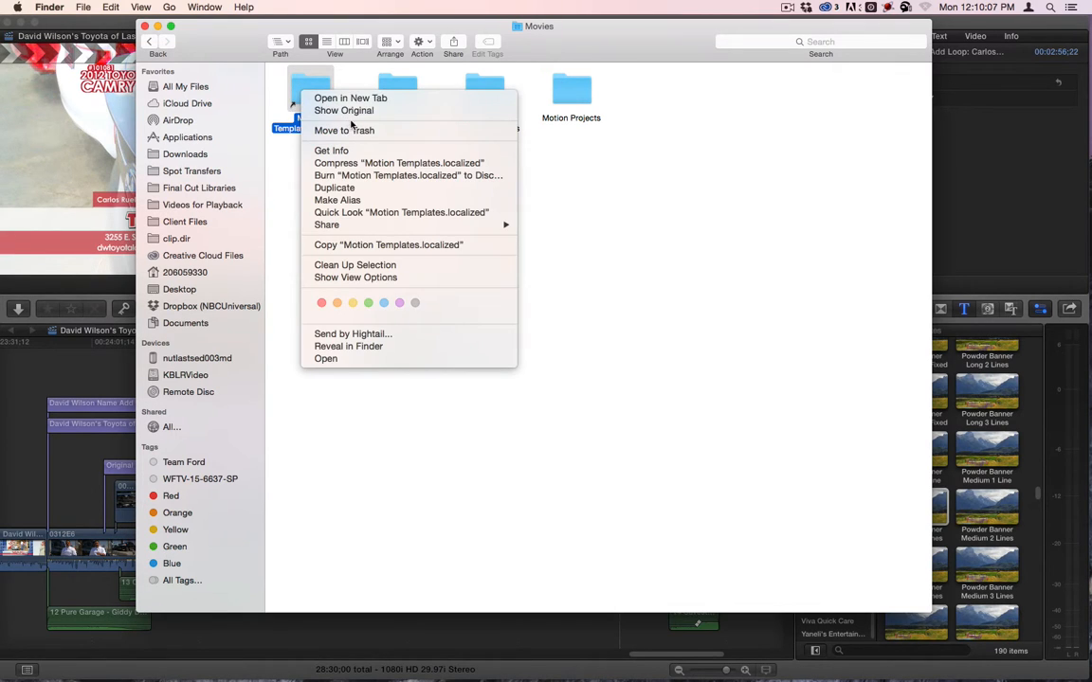
left_click(523, 354)
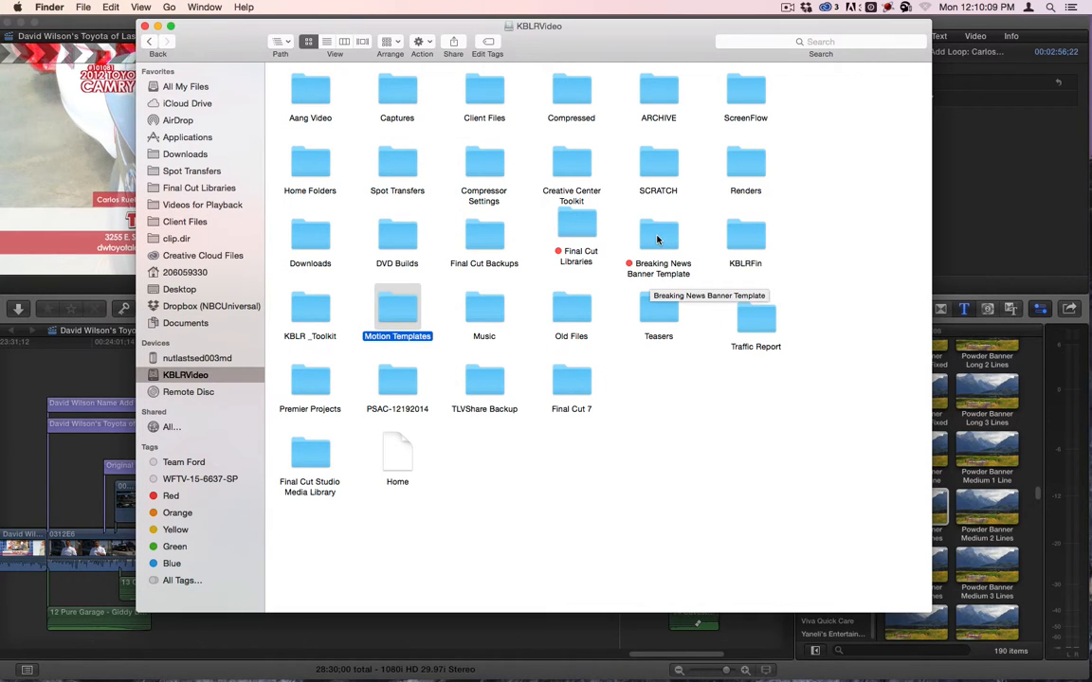
left_click(326, 42)
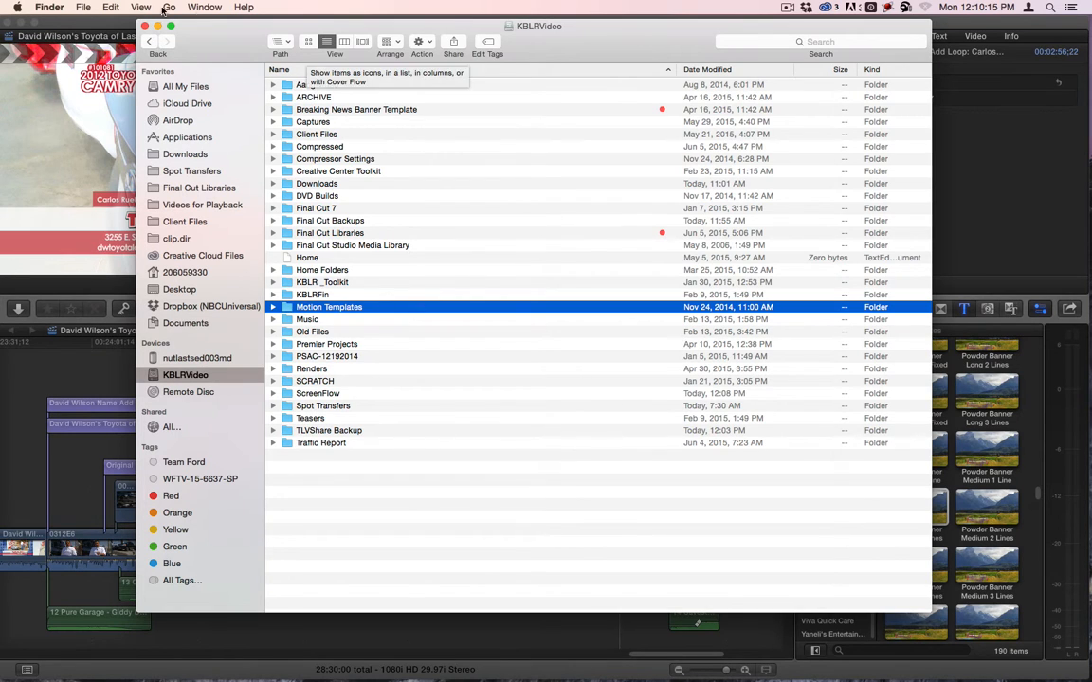
left_click(149, 42)
left_click(300, 95)
right_click(301, 91)
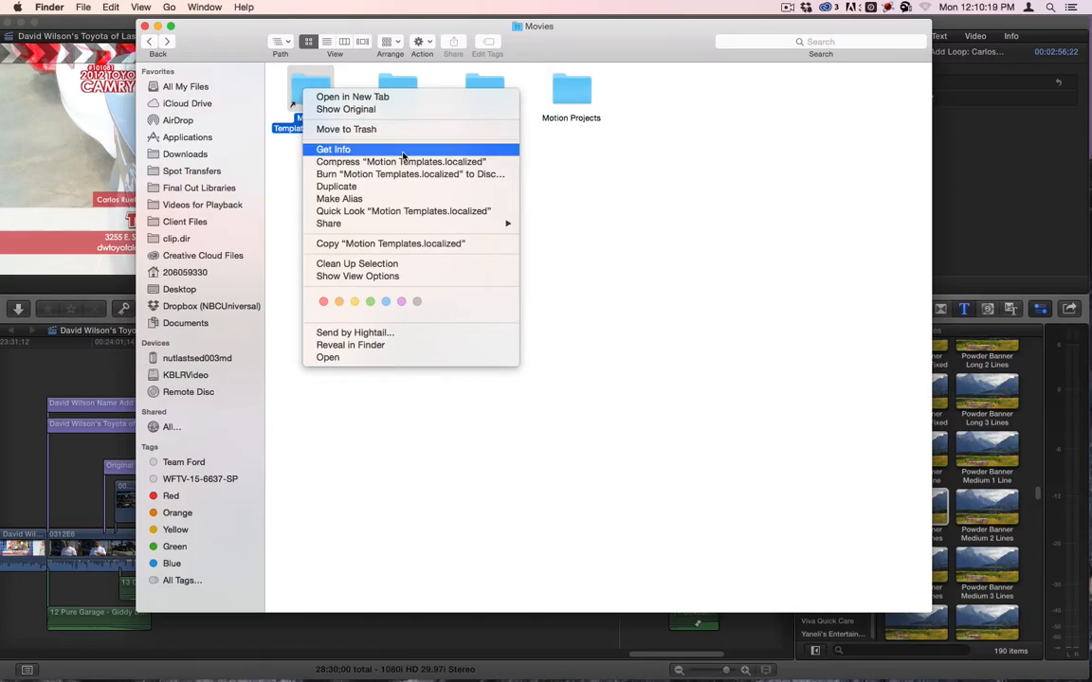
left_click(334, 149)
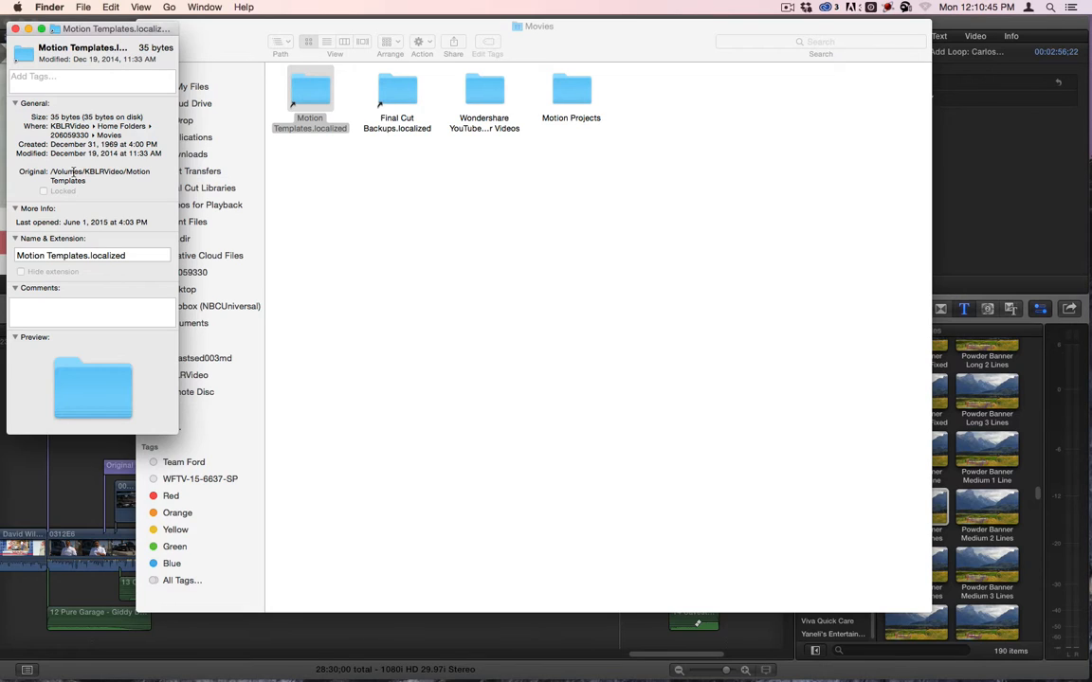
left_click(14, 28)
left_click(447, 213)
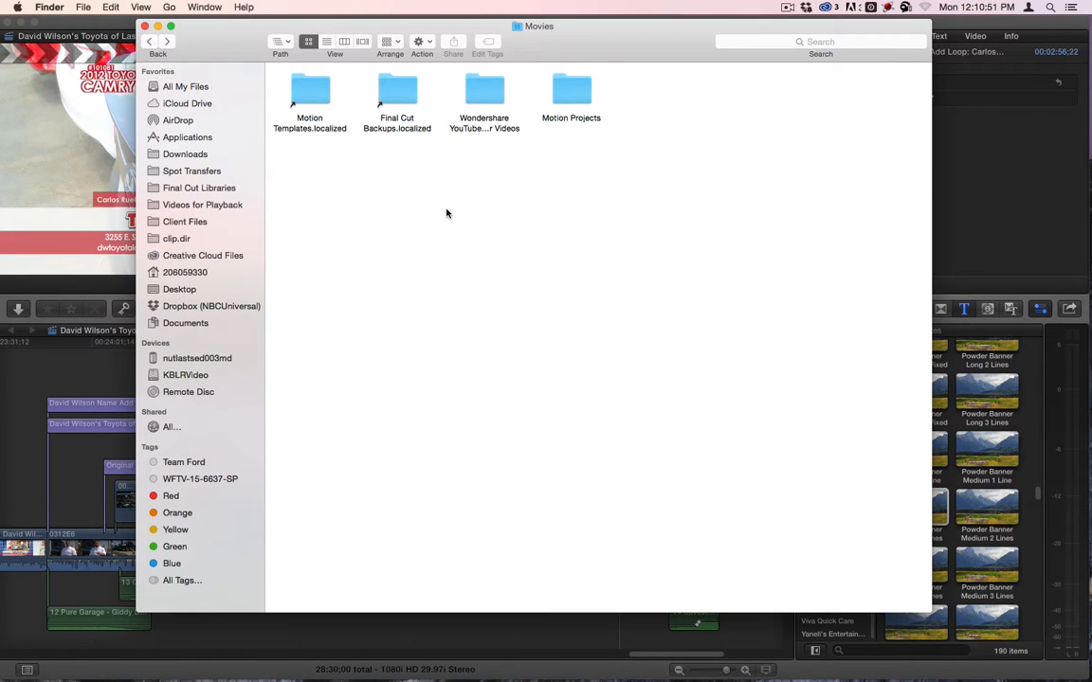
Open the Final Cut Backups folder and view its backups as a detailed list.
left_click(397, 95)
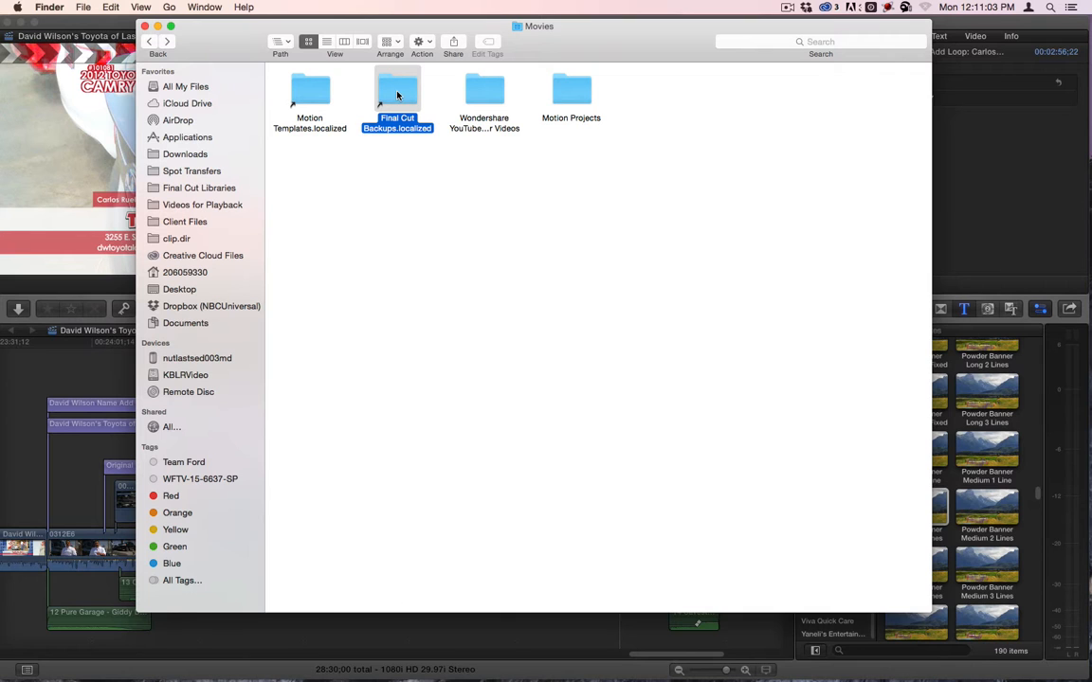
double_click(397, 95)
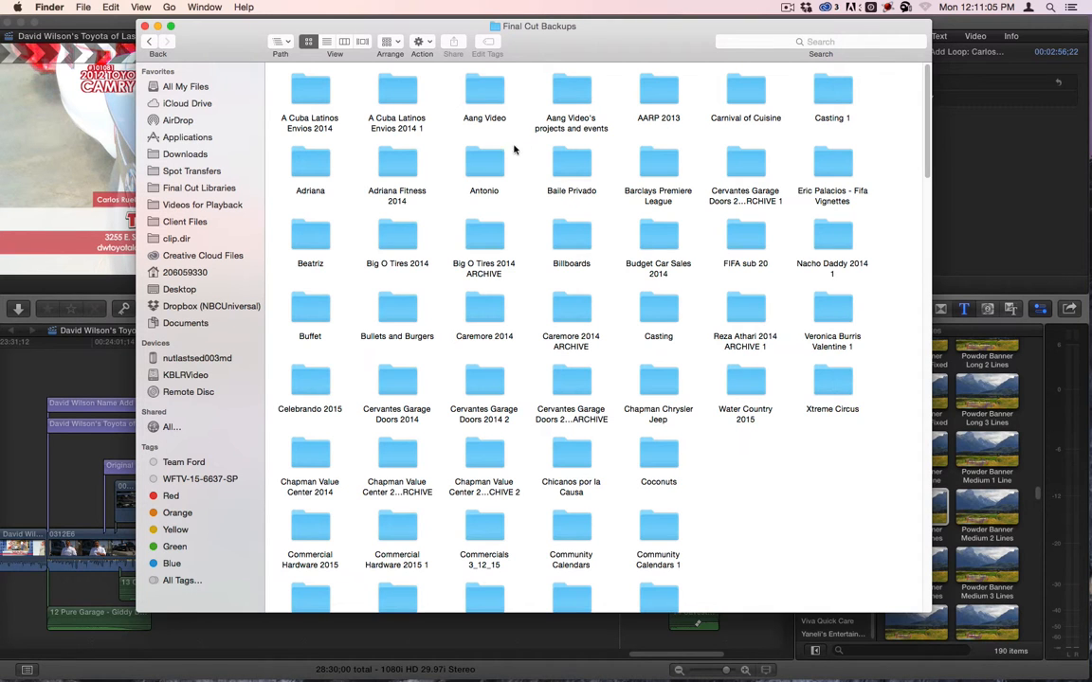
left_click(326, 42)
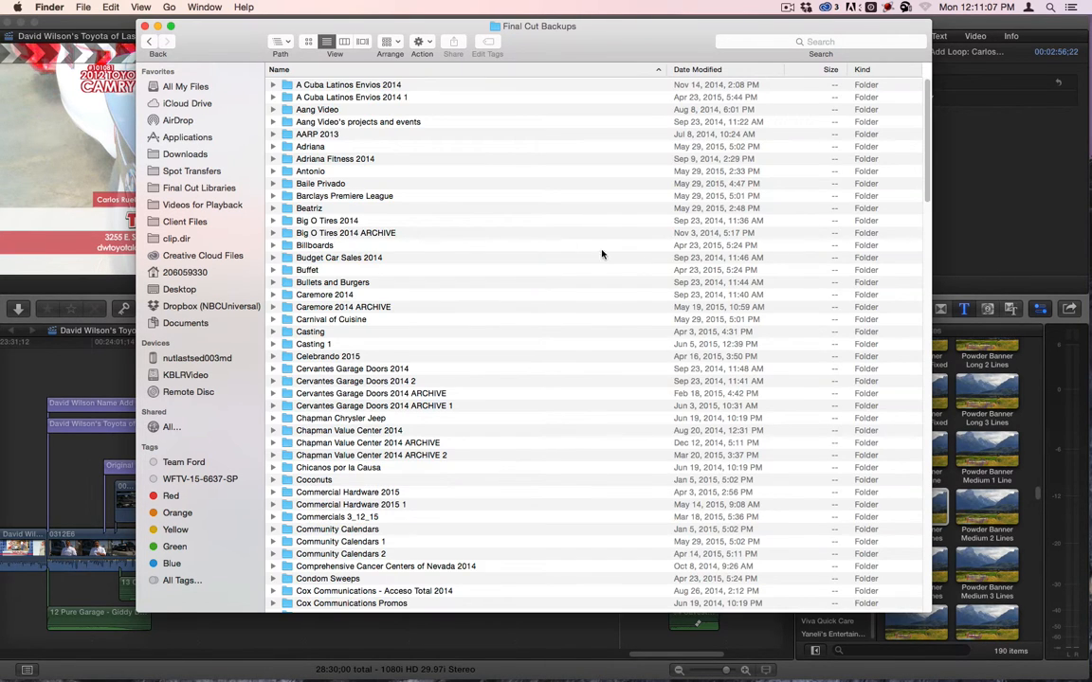
scroll(434, 360, "down", 20)
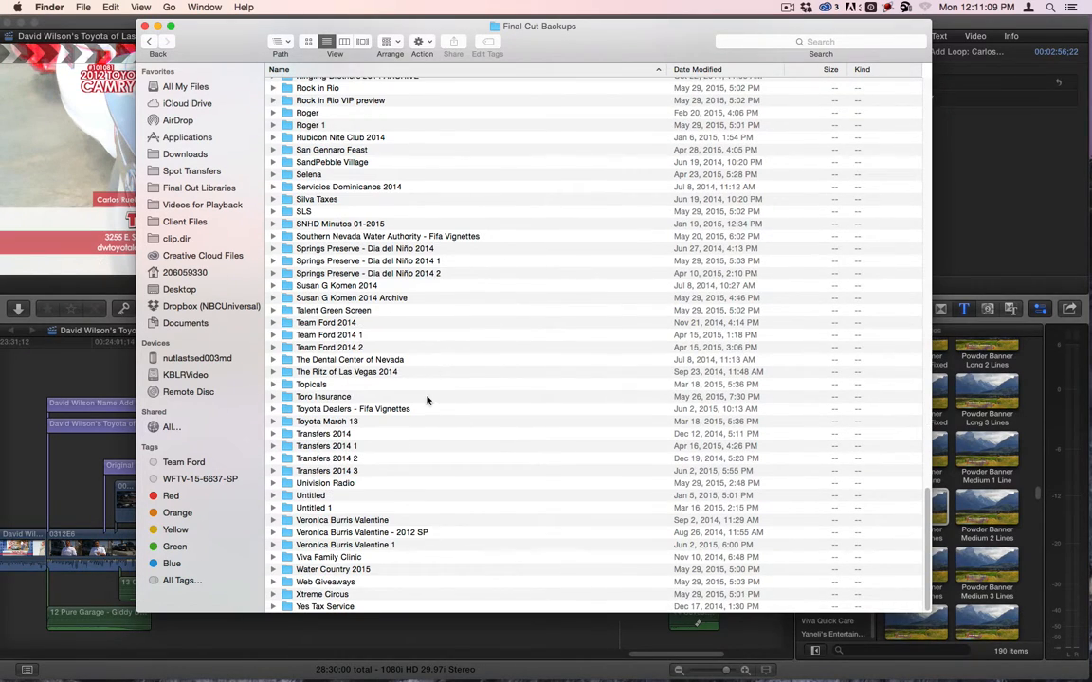
scroll(427, 401, "up", 20)
Inspect the KBLRVideo Downloads folder, return to the drive, and close the Finder window.
left_click(185, 374)
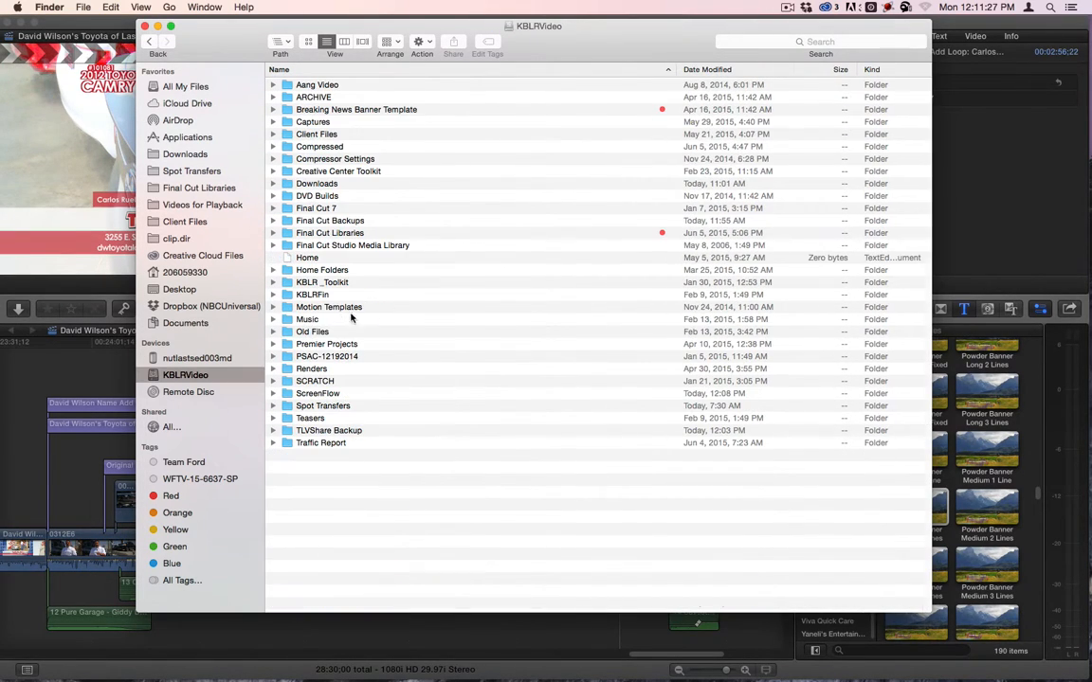
left_click(353, 319)
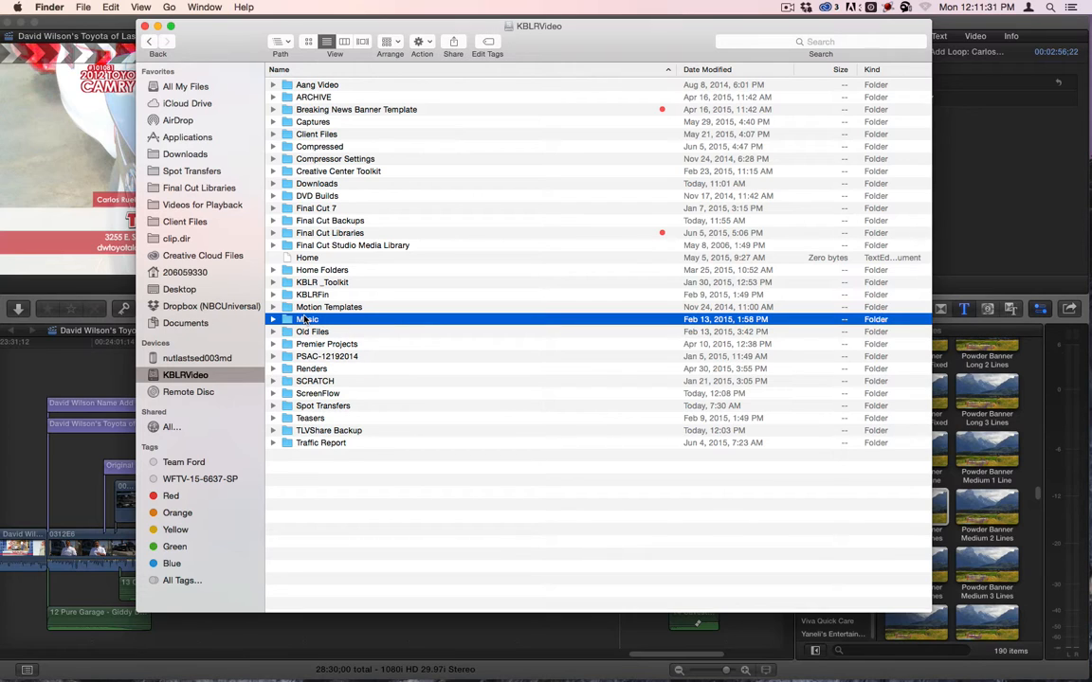
left_click(315, 183)
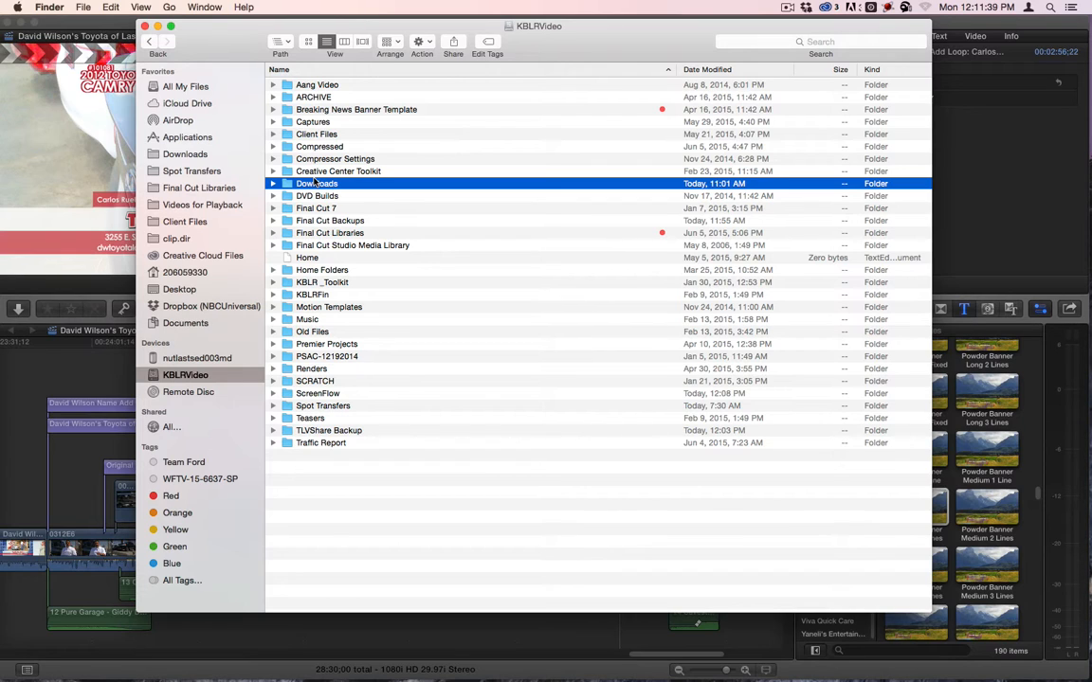
double_click(318, 183)
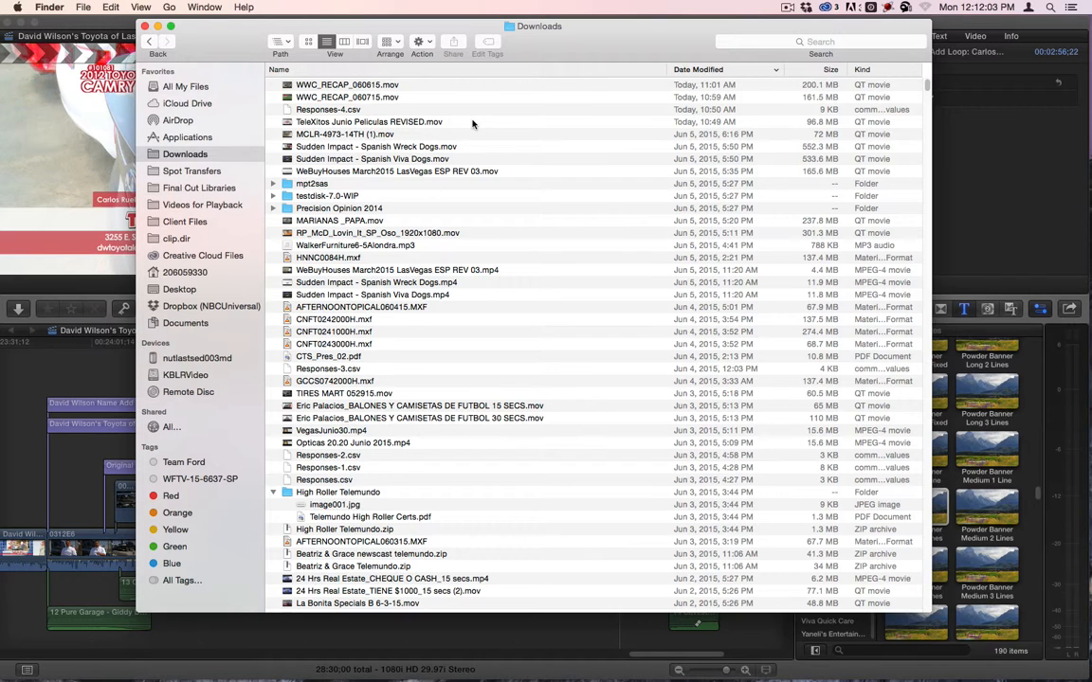
left_click(148, 41)
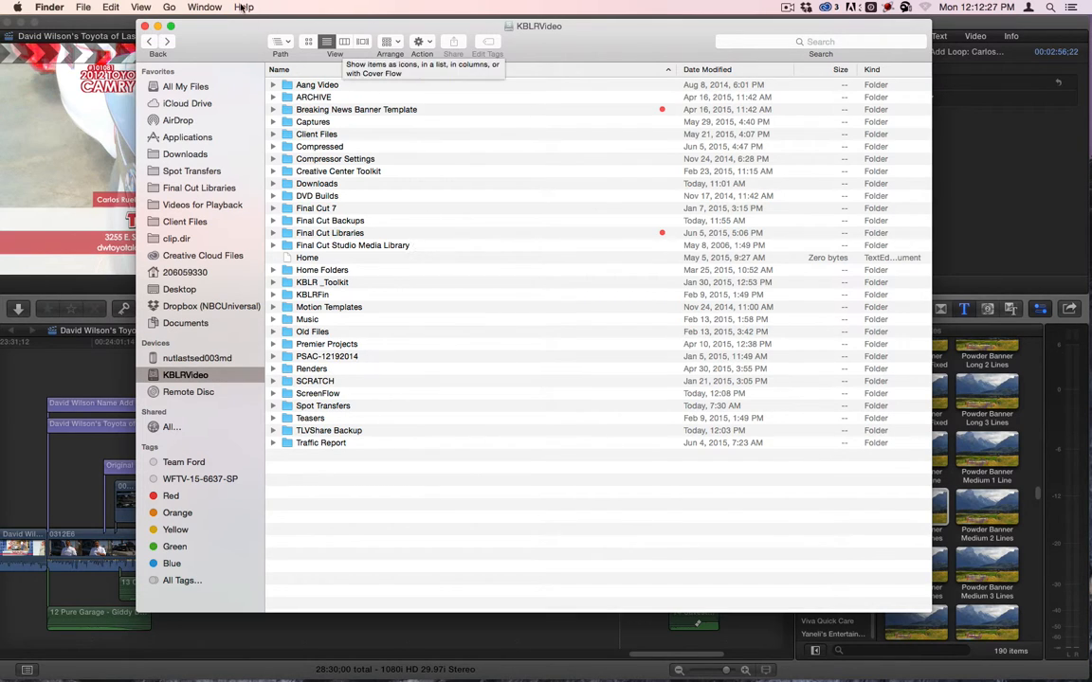
left_click(143, 26)
Bring Final Cut Pro to the front, showing the Toyota Paid Program 06-06-2015 timeline.
left_click(562, 320)
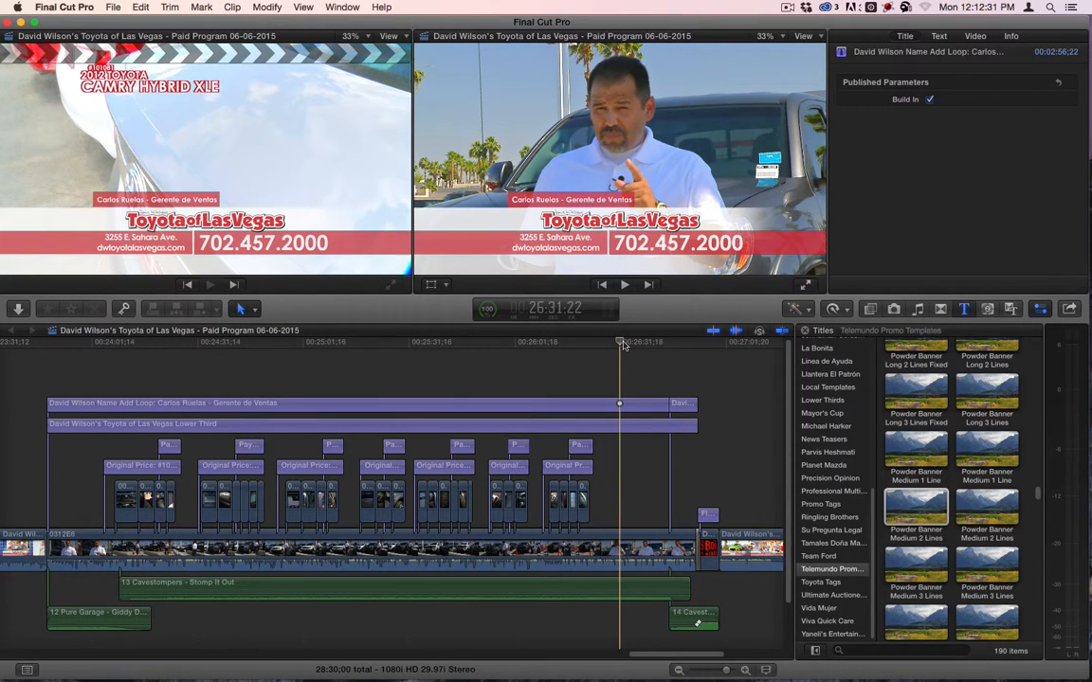